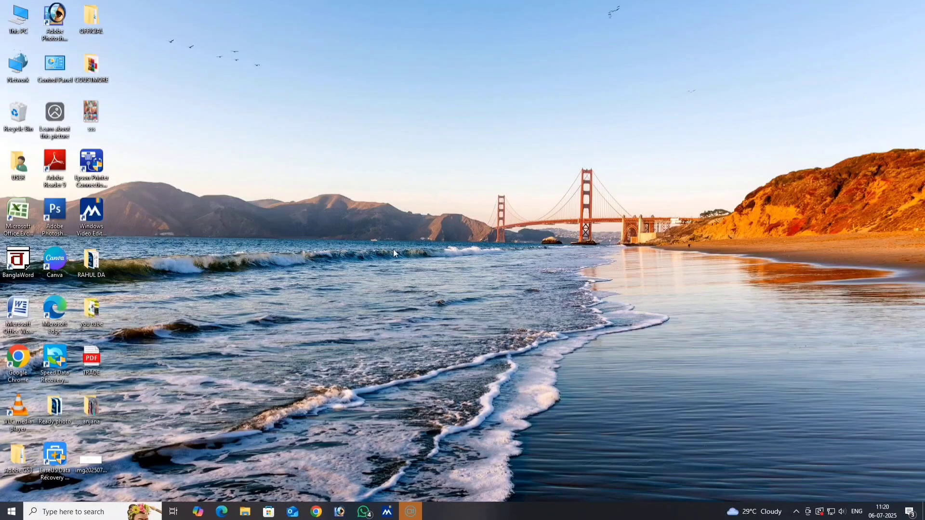
Step: Open Chrome in a new tab and enter ssc.gov.in in the Google search box
left_click(316, 512)
key("ctrl+t")
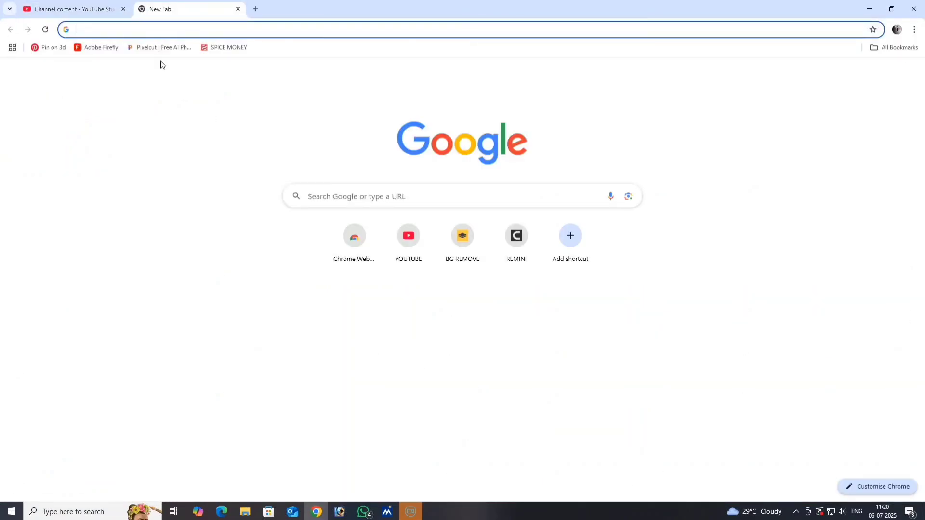
left_click(373, 198)
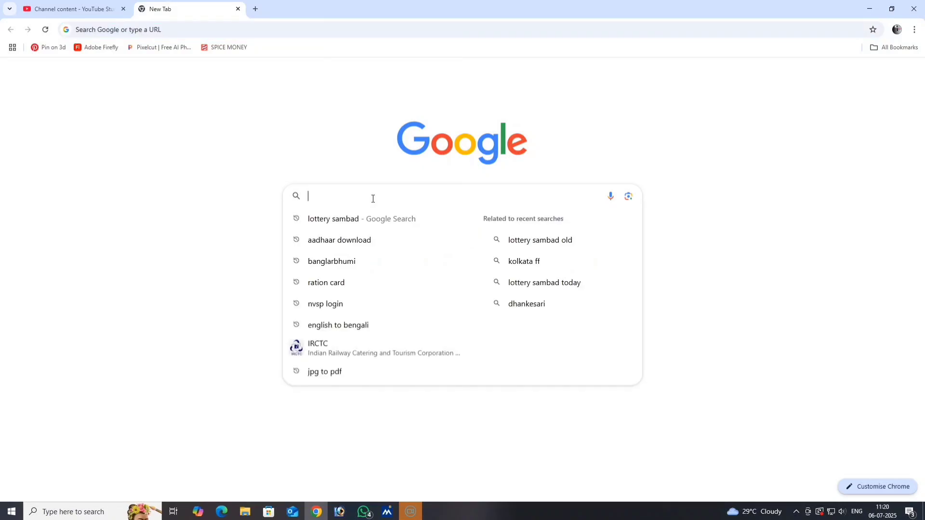
type("ss")
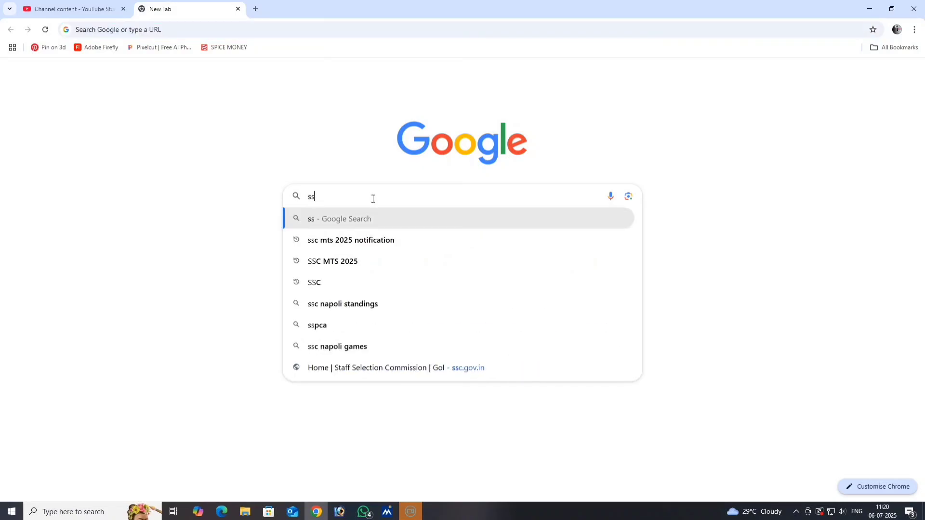
type("c")
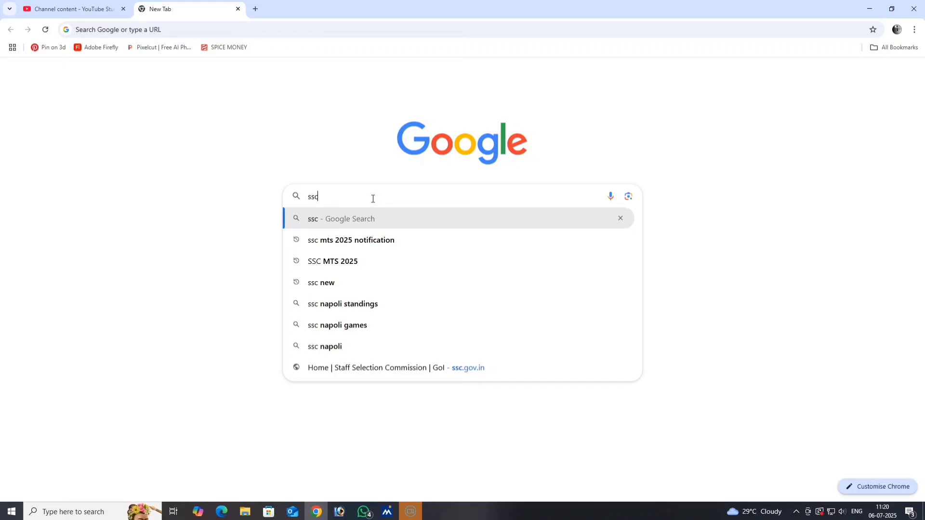
type(".")
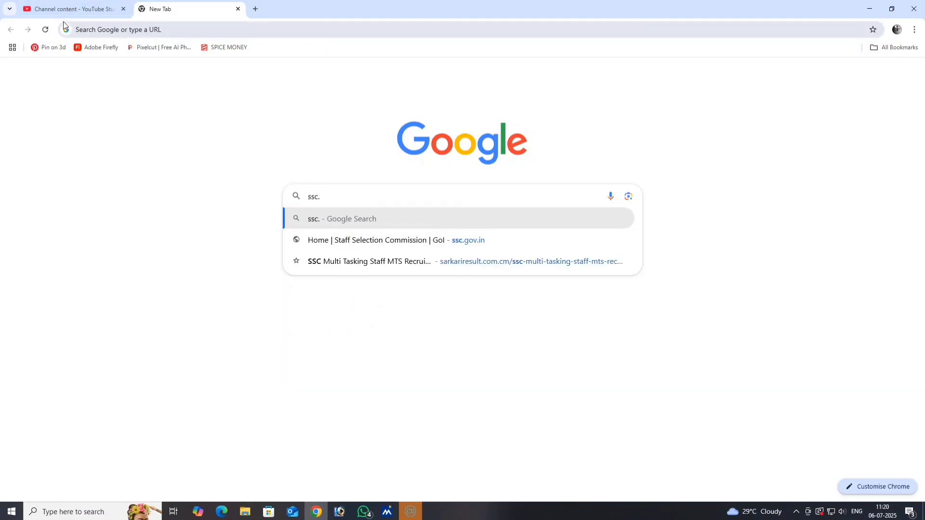
type("go")
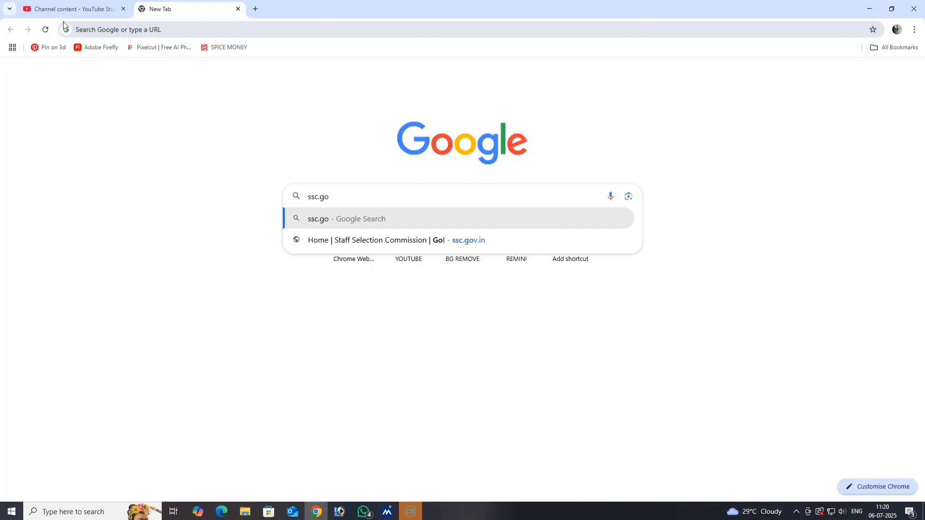
type("v")
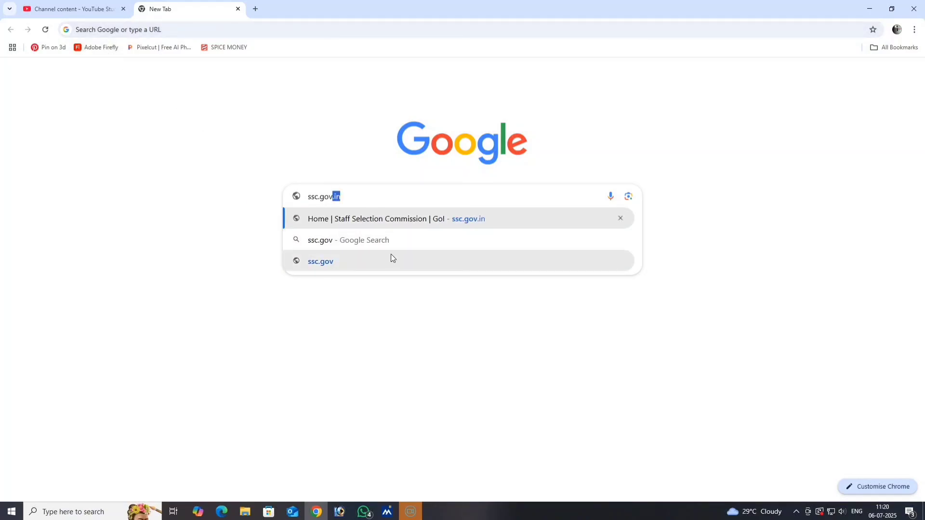
type(".in")
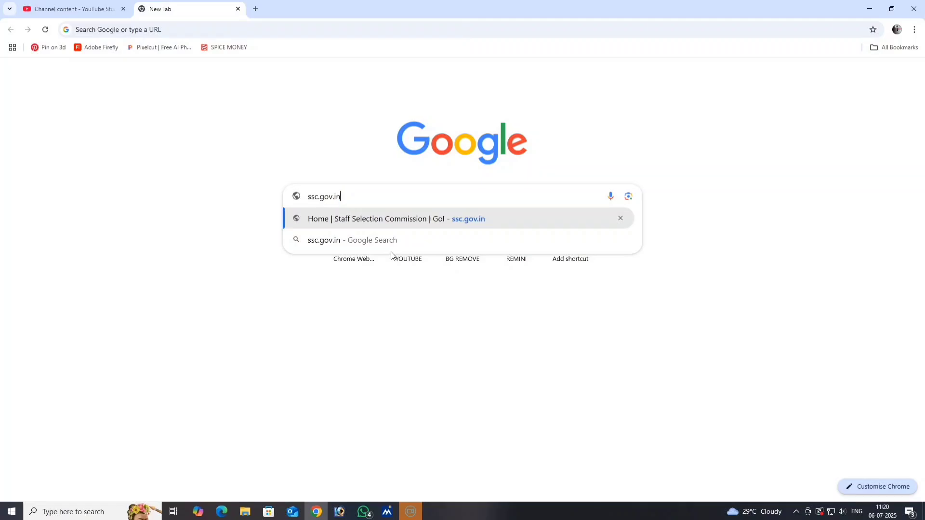
Step: Go to ssc.gov.in and choose Register Now from the Login or Register panel
left_click(376, 224)
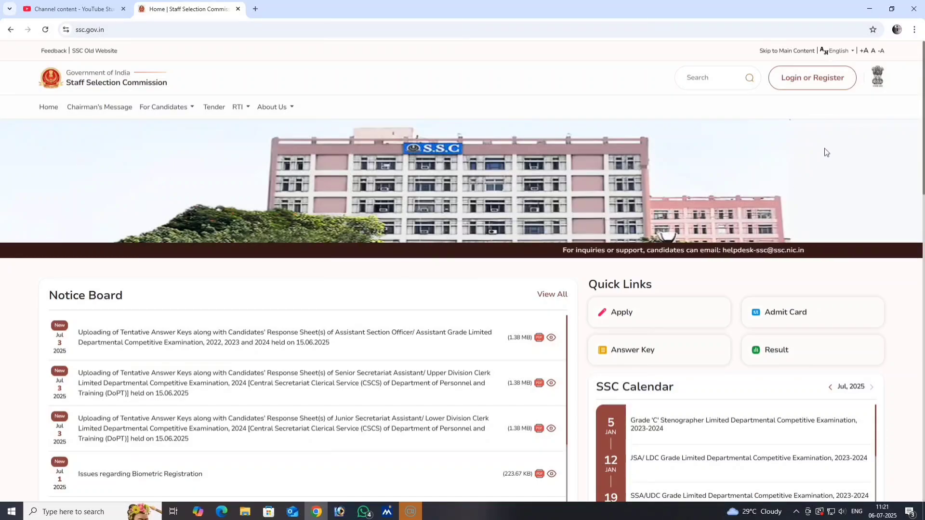
left_click(809, 84)
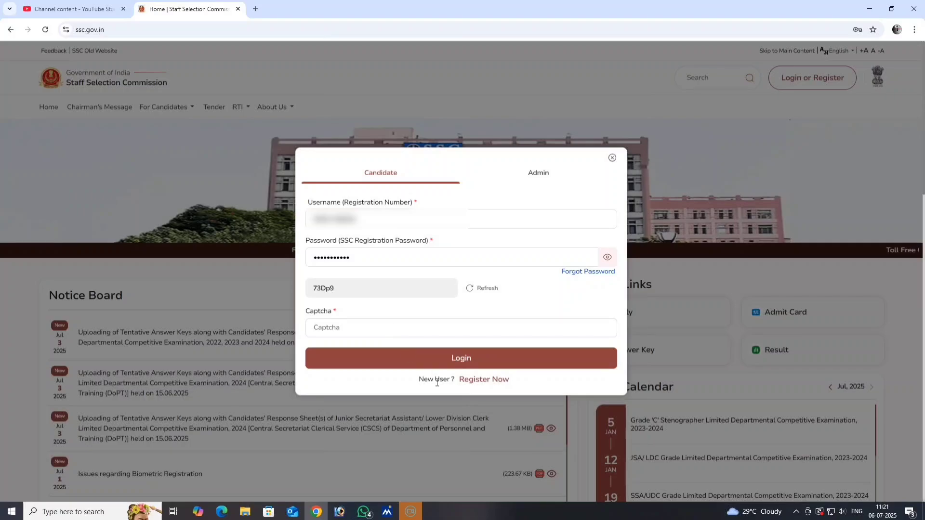
left_click(484, 380)
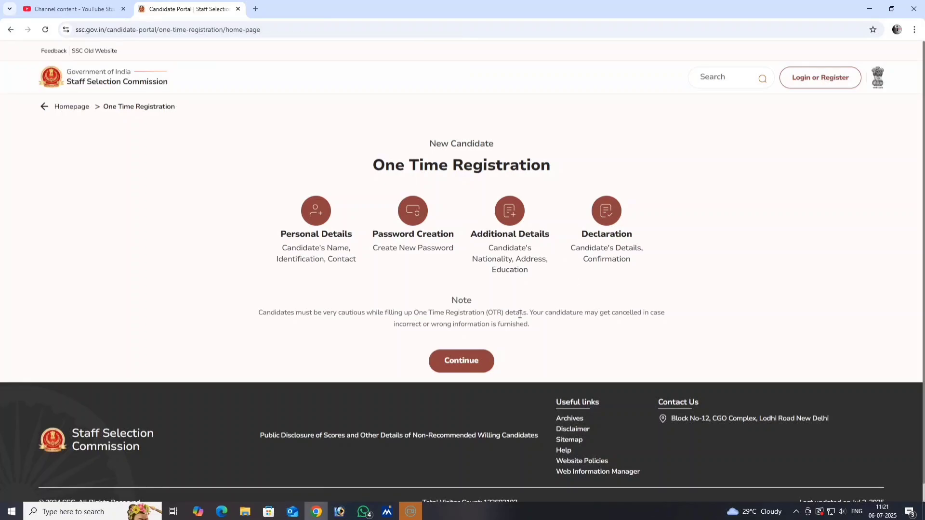
Step: Start the Personal Details step, then enter and confirm the candidate's Aadhaar number
left_click(467, 365)
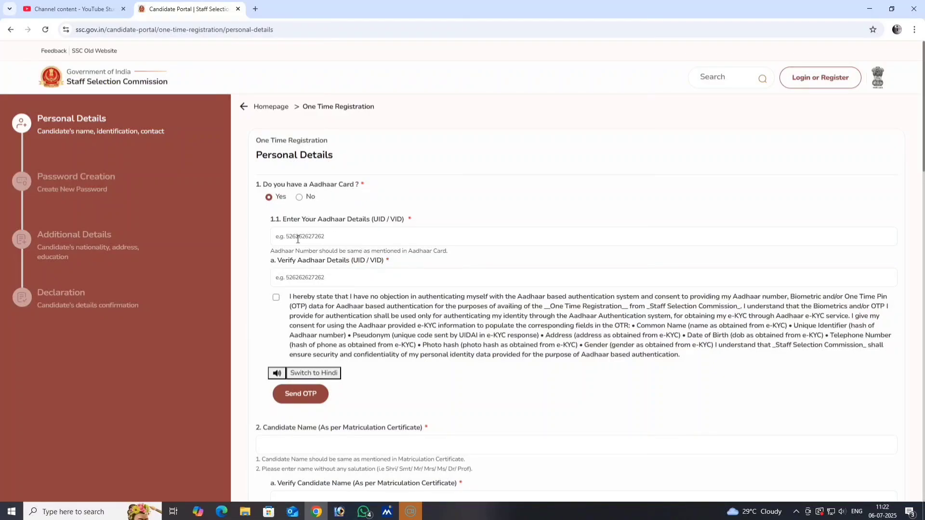
left_click(347, 236)
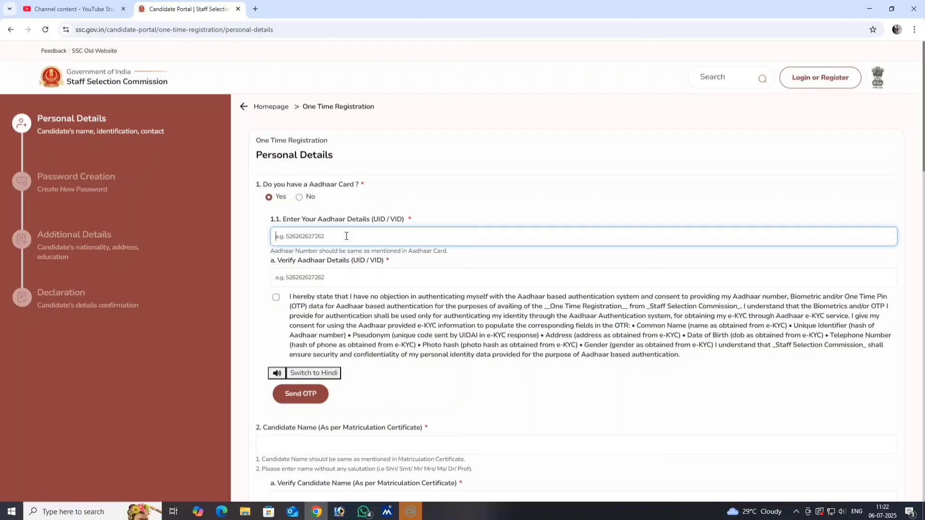
type("******")
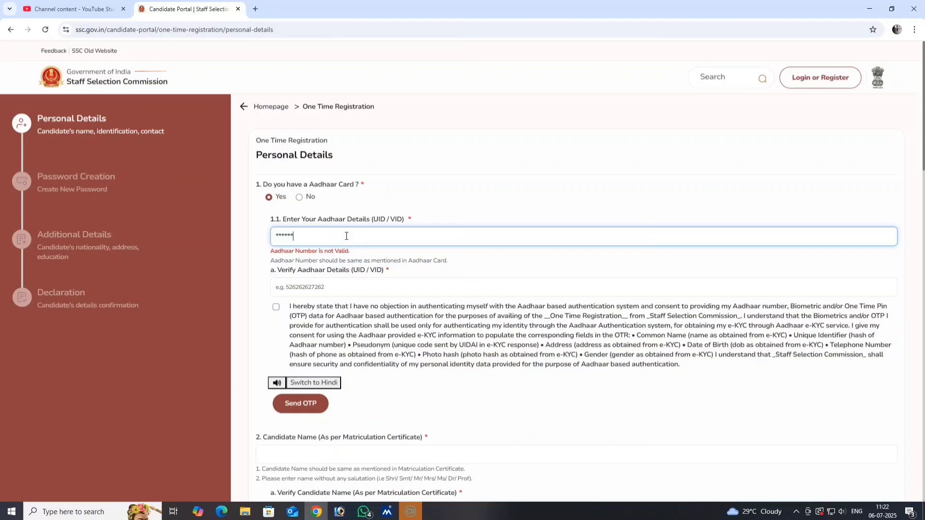
type("**1953")
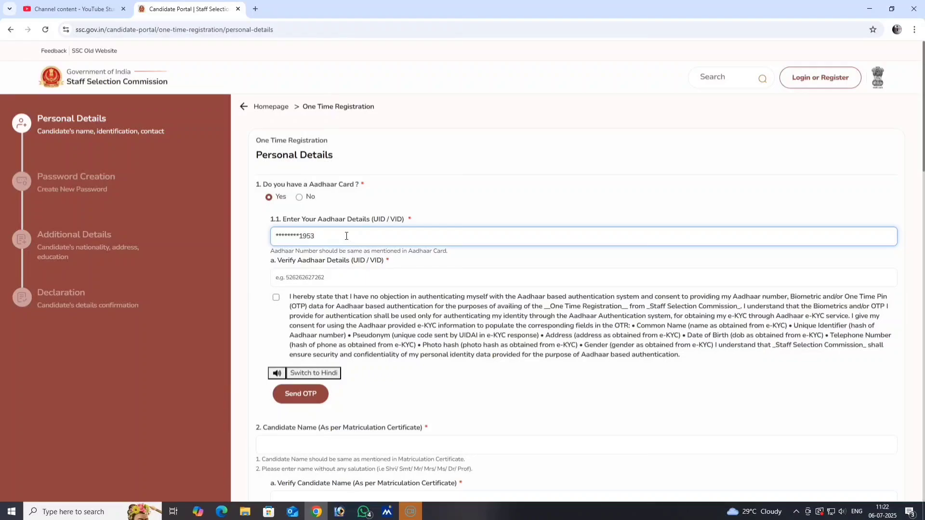
left_click(344, 282)
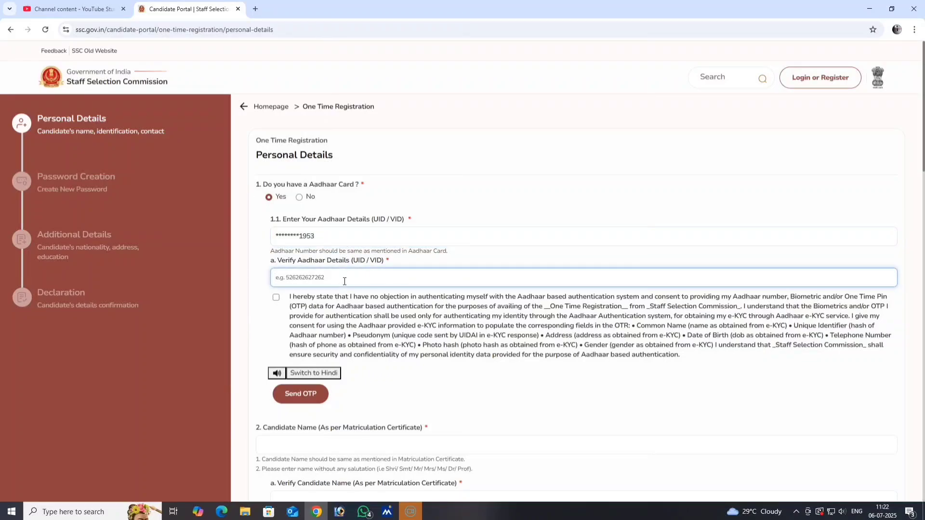
type("**")
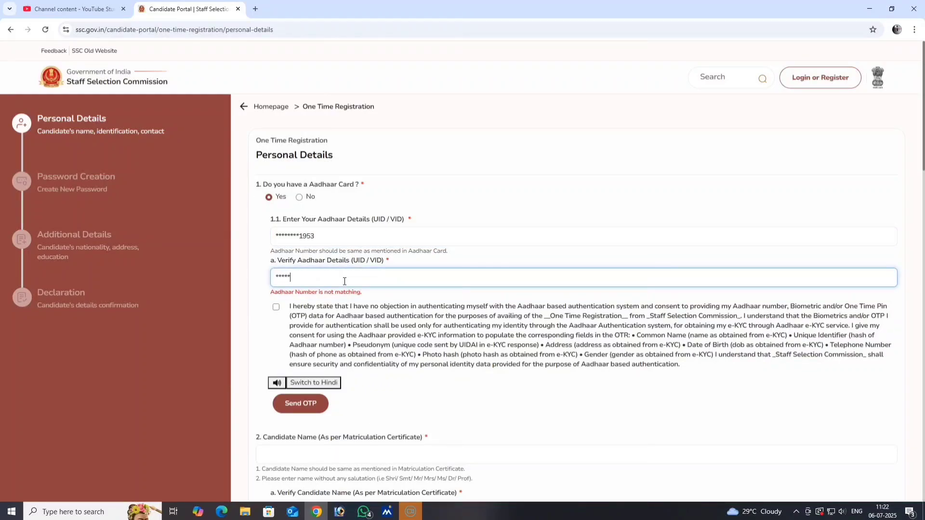
type("******1953")
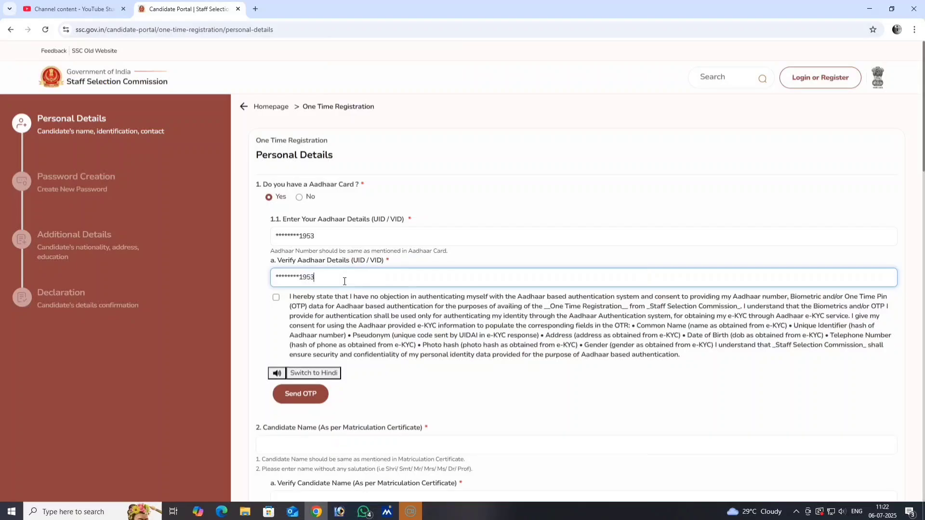
Step: Tick the Aadhaar-based authentication consent checkbox
left_click(276, 298)
scroll(310, 332, "down", 1)
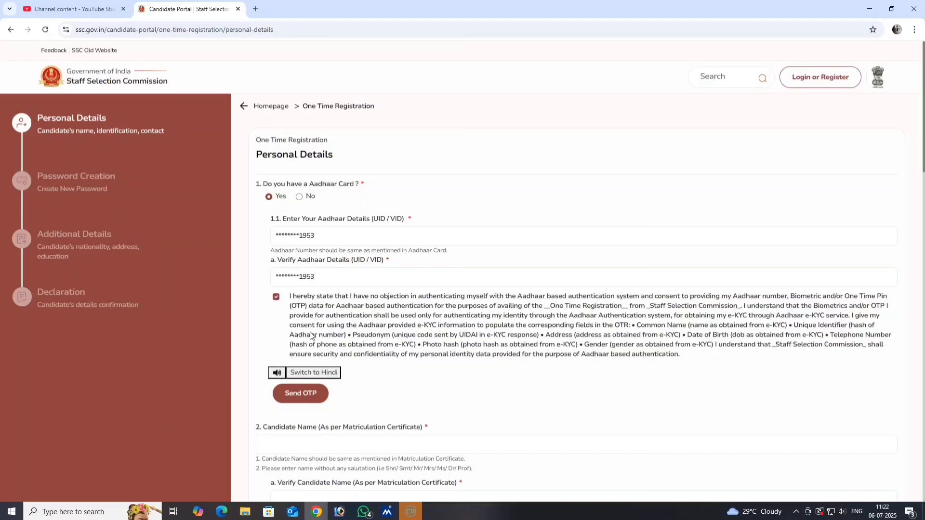
scroll(310, 332, "down", 1)
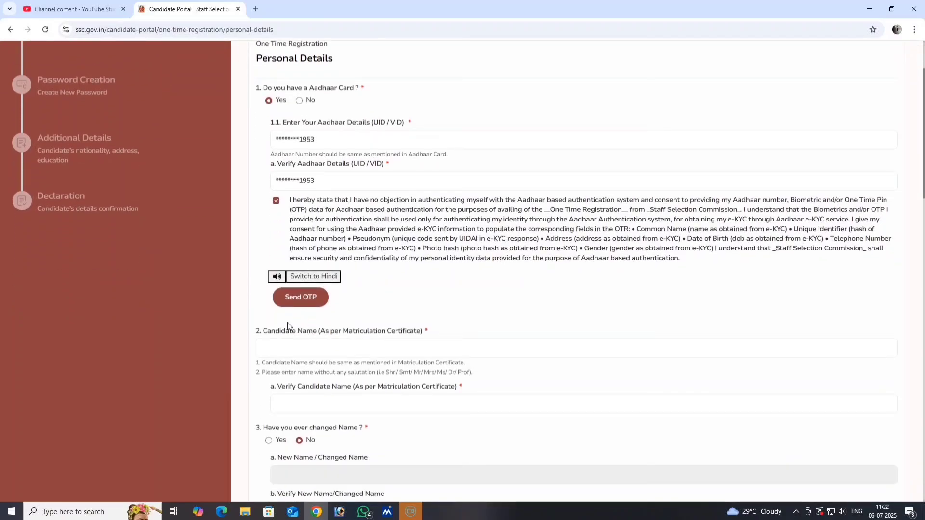
Step: Request an Aadhaar OTP, enter and verify the received code, and dismiss the success message
left_click(311, 299)
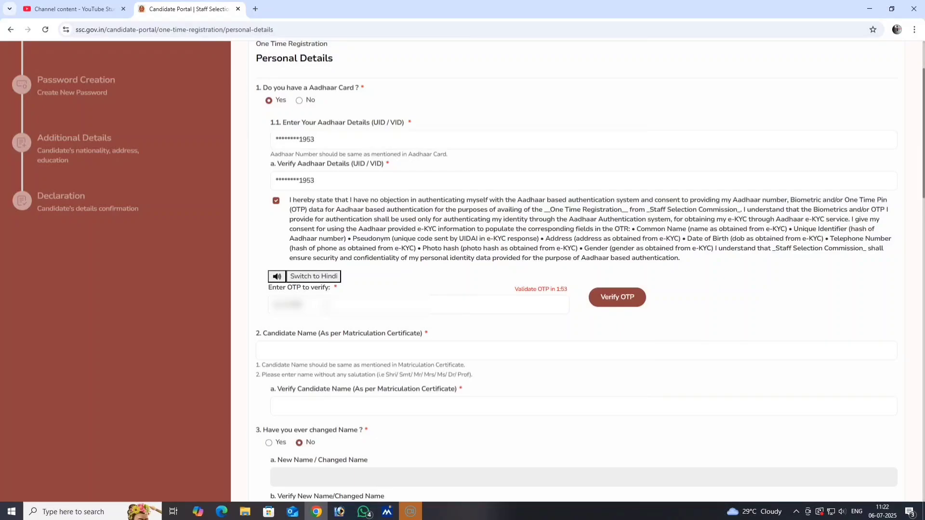
left_click(482, 304)
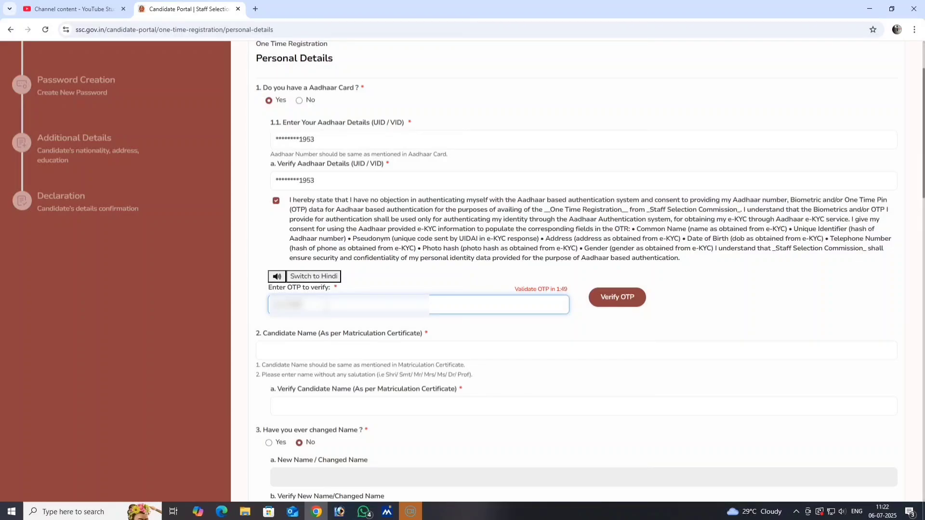
type("1****")
left_click(618, 299)
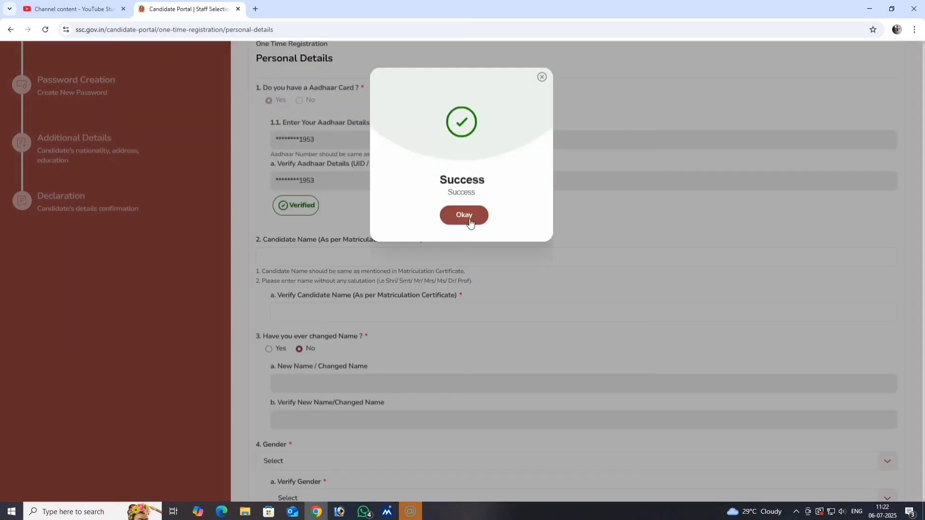
left_click(465, 216)
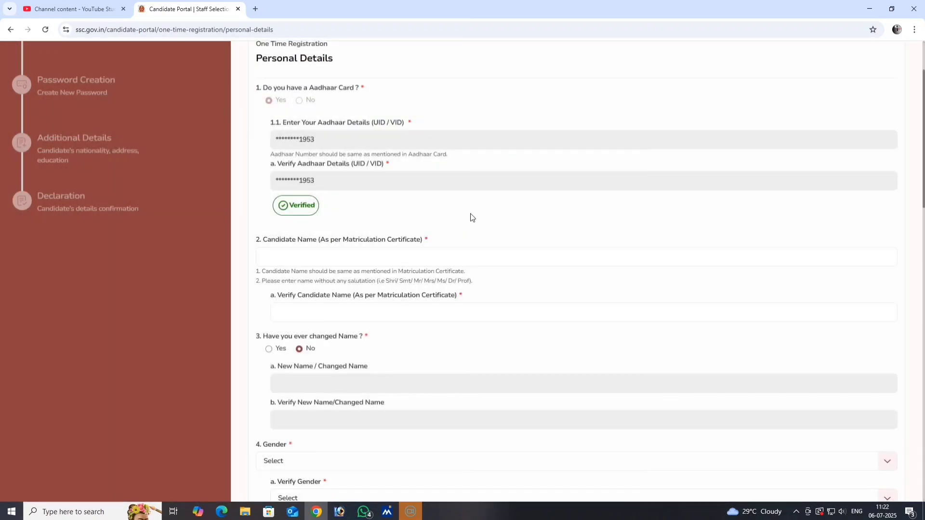
Step: Enter the candidate's full name and re-enter it in the confirmation field, fixing a typo
left_click(322, 262)
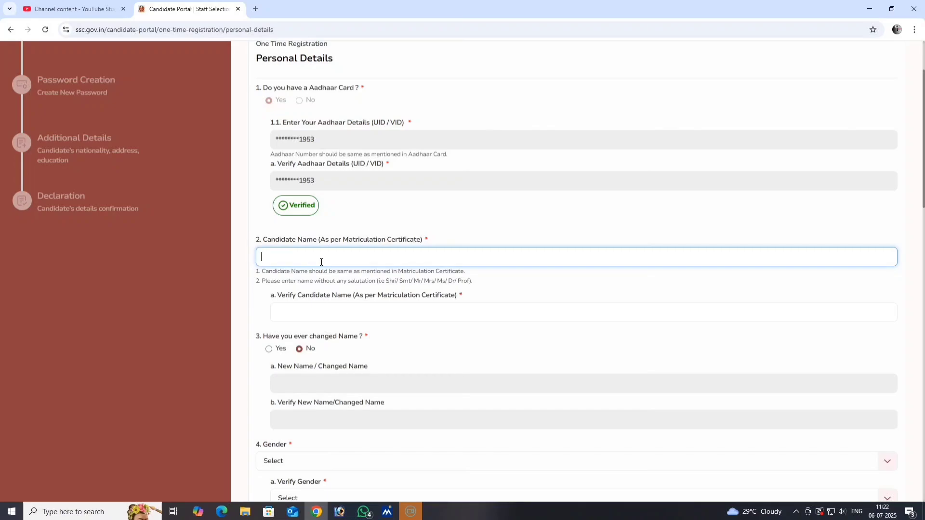
left_click(324, 315)
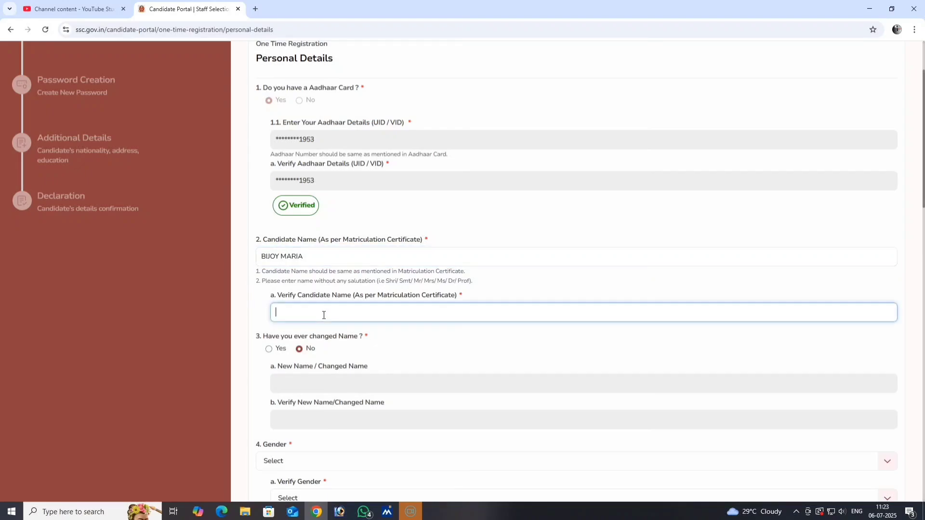
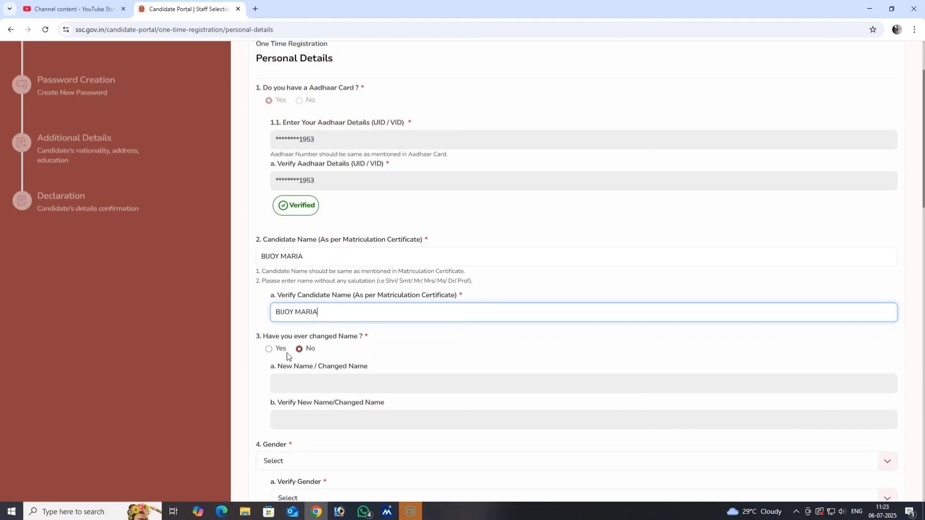
Step: Answer No to name change and set Gender and Verify Gender to Male
left_click(299, 346)
scroll(295, 325, "down", 1)
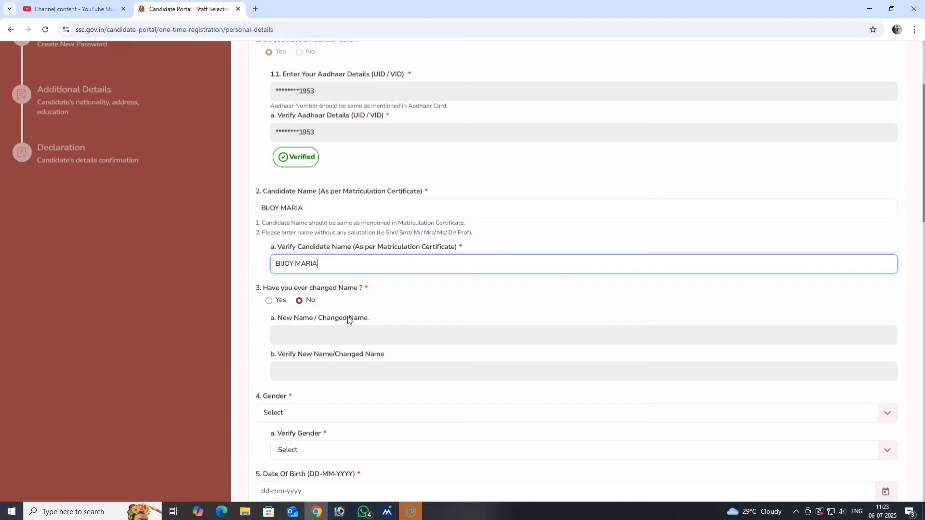
scroll(347, 322, "down", 2)
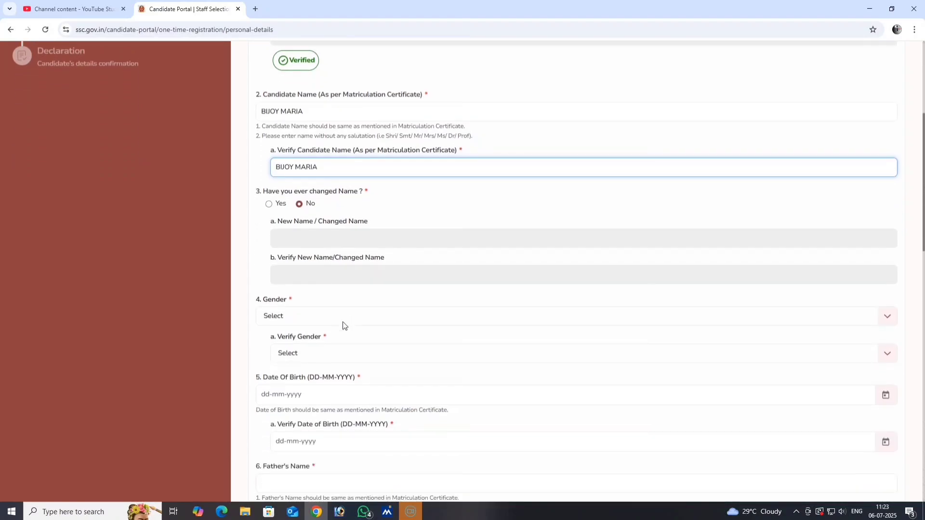
left_click(299, 320)
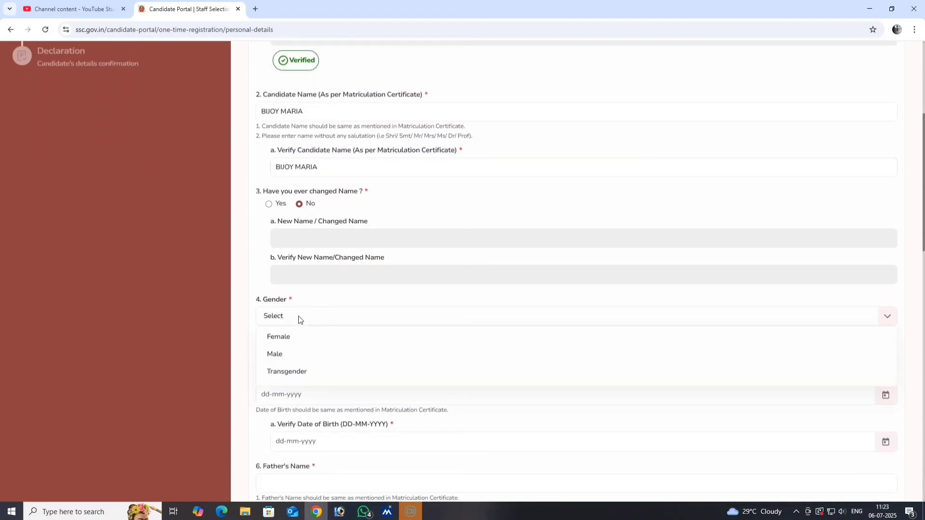
left_click(289, 356)
scroll(392, 324, "down", 1)
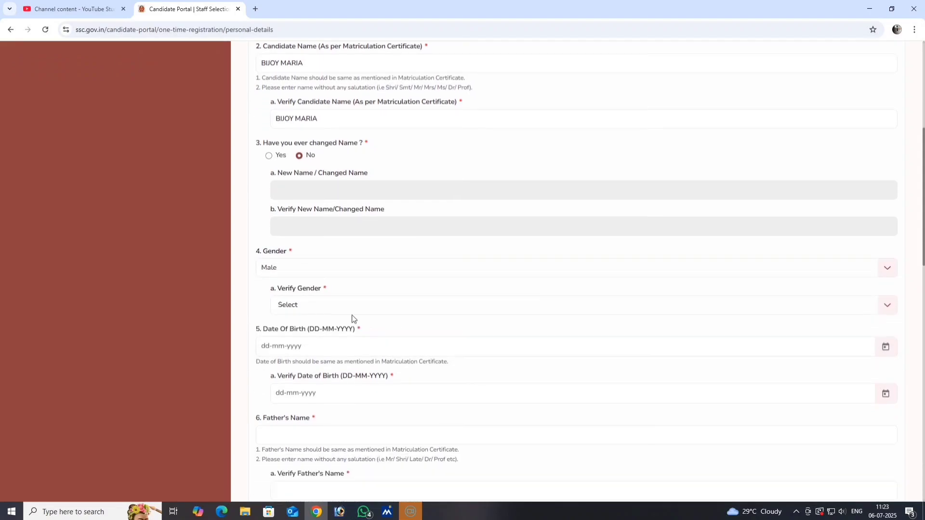
left_click(318, 312)
left_click(306, 344)
scroll(323, 327, "down", 2)
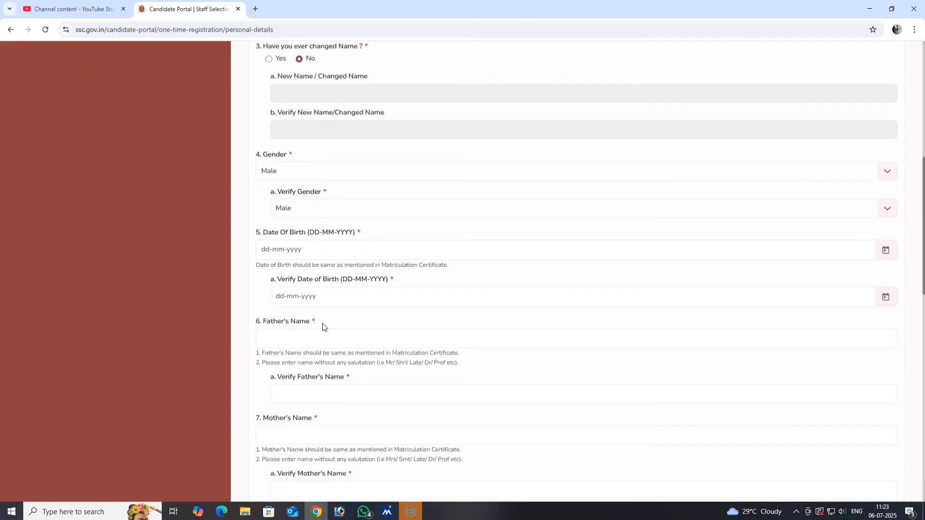
left_click(886, 251)
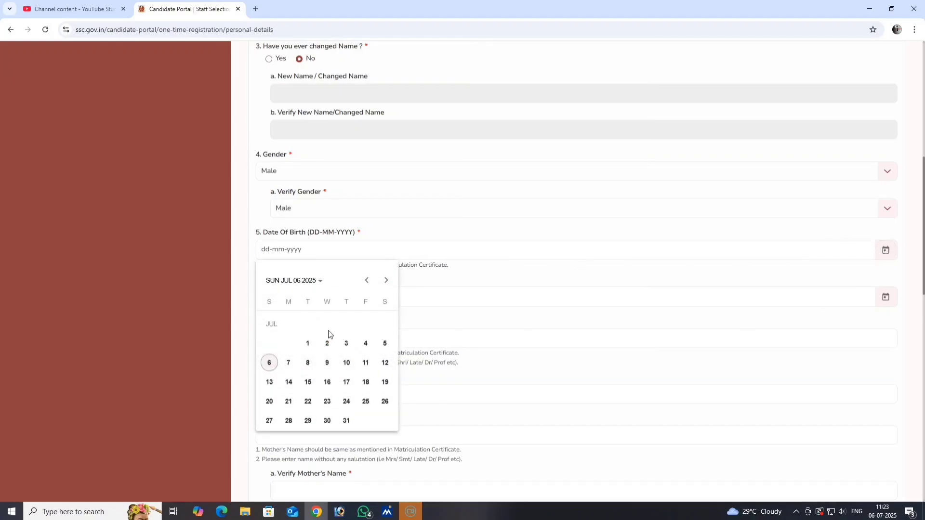
left_click(312, 285)
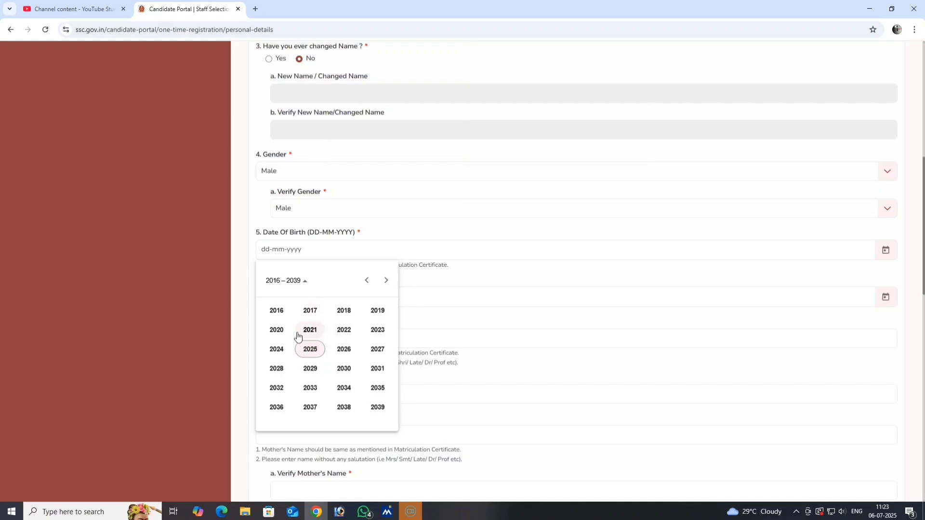
left_click(366, 282)
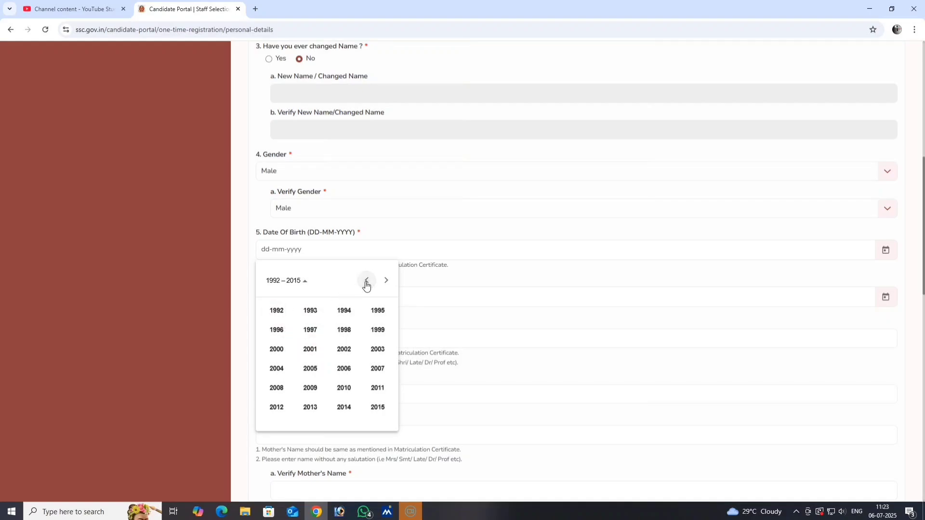
left_click(276, 369)
left_click(280, 332)
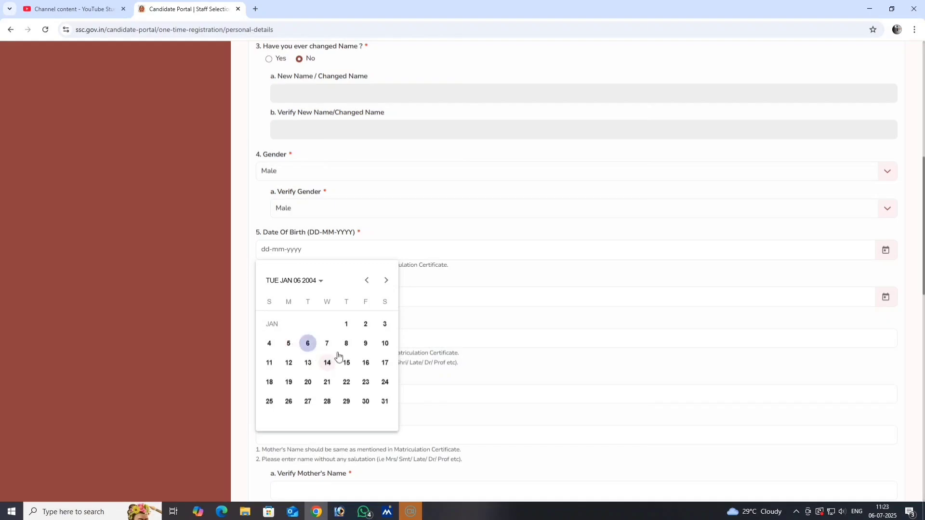
left_click(365, 325)
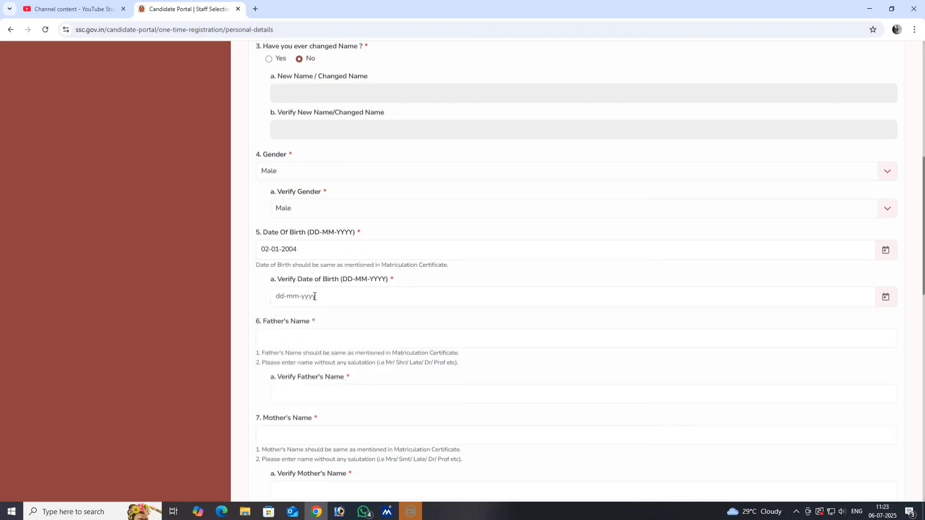
left_click(886, 297)
left_click(324, 331)
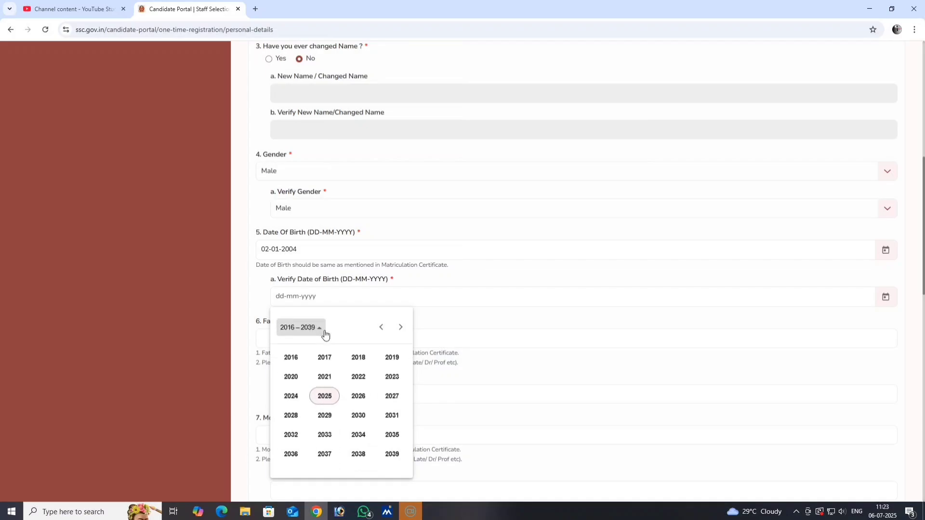
left_click(381, 328)
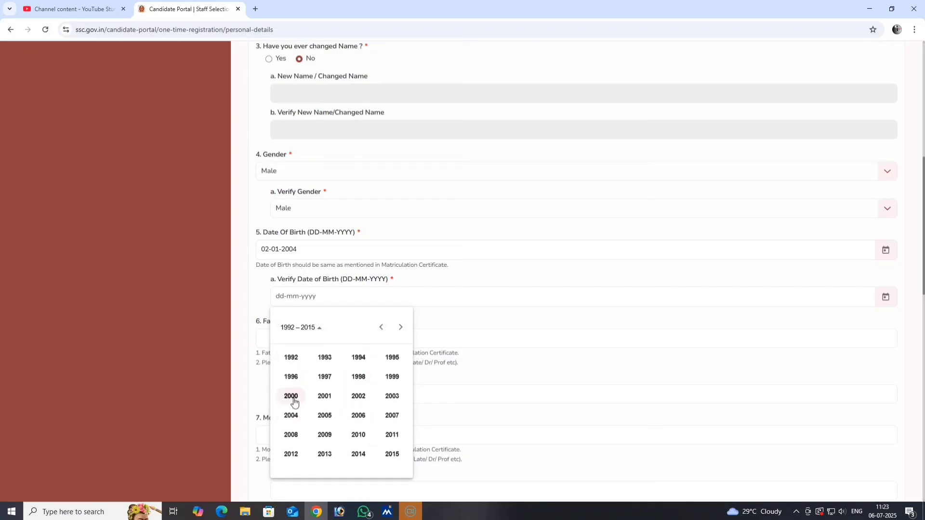
left_click(291, 415)
left_click(293, 377)
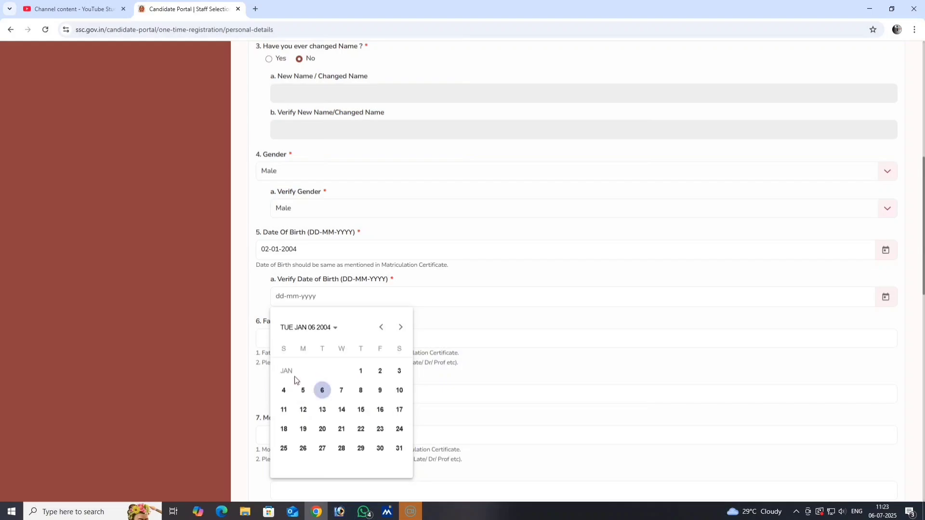
left_click(378, 372)
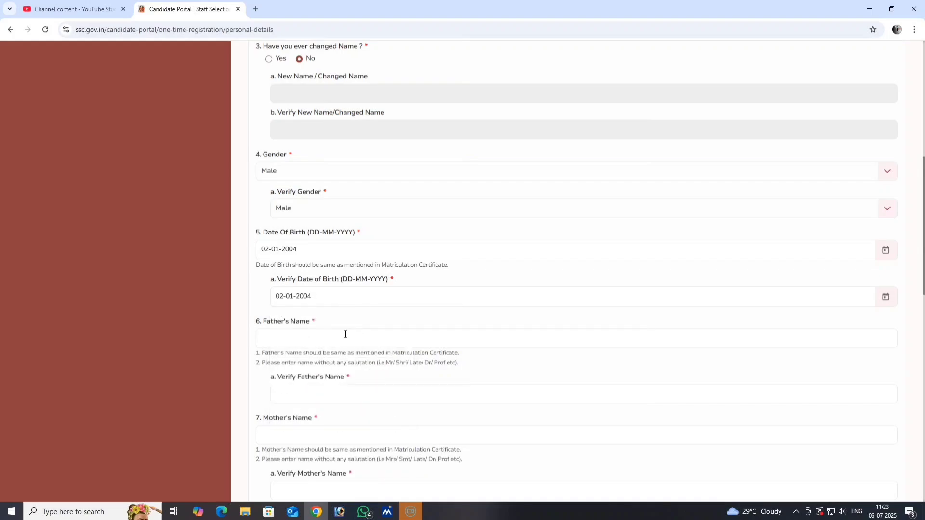
Step: Enter the father's name and re-enter it in the verification field
left_click(315, 343)
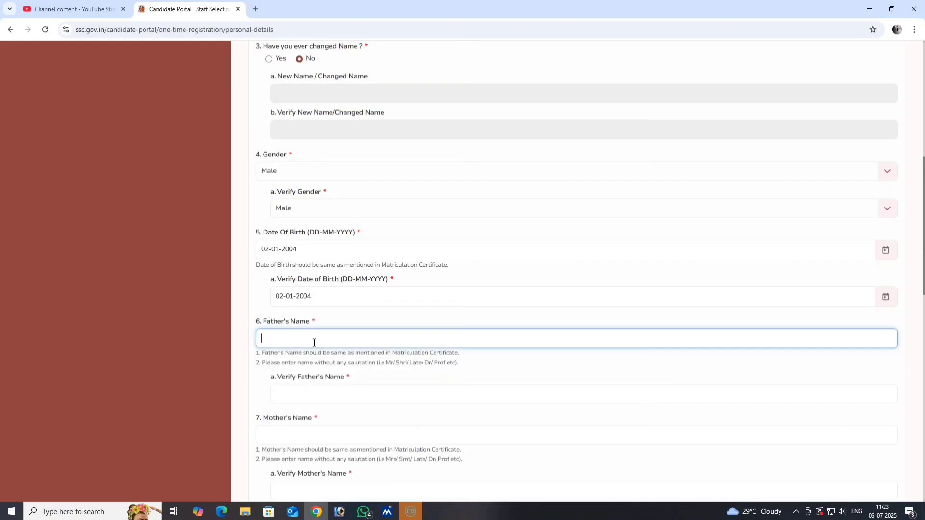
scroll(328, 349, "down", 1)
left_click(333, 349)
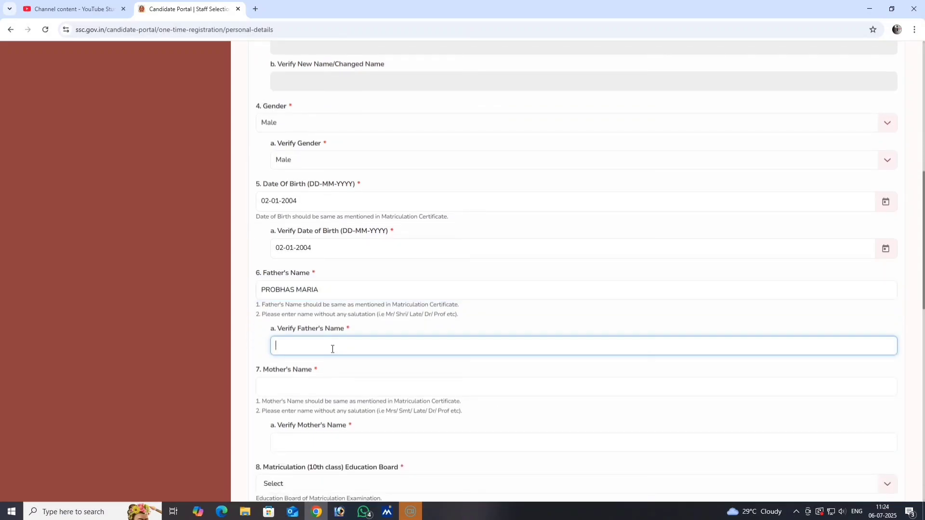
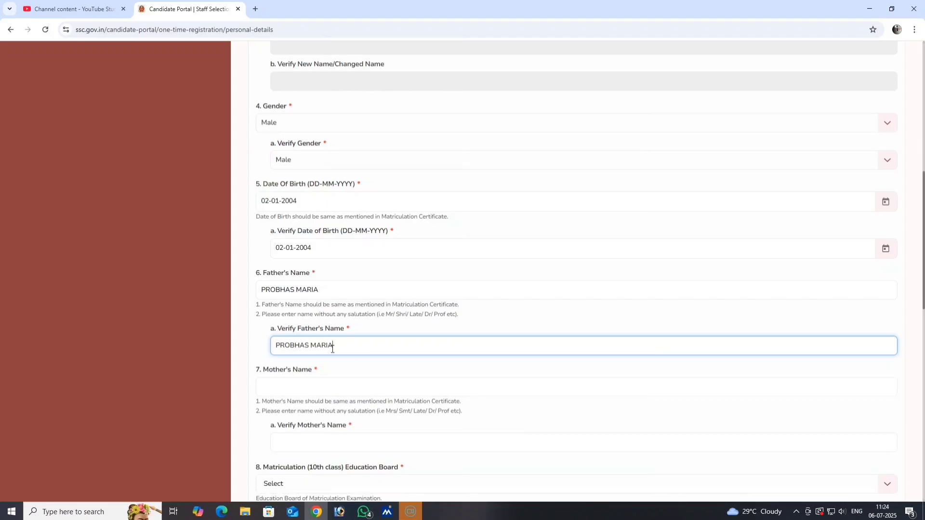
scroll(332, 348, "down", 2)
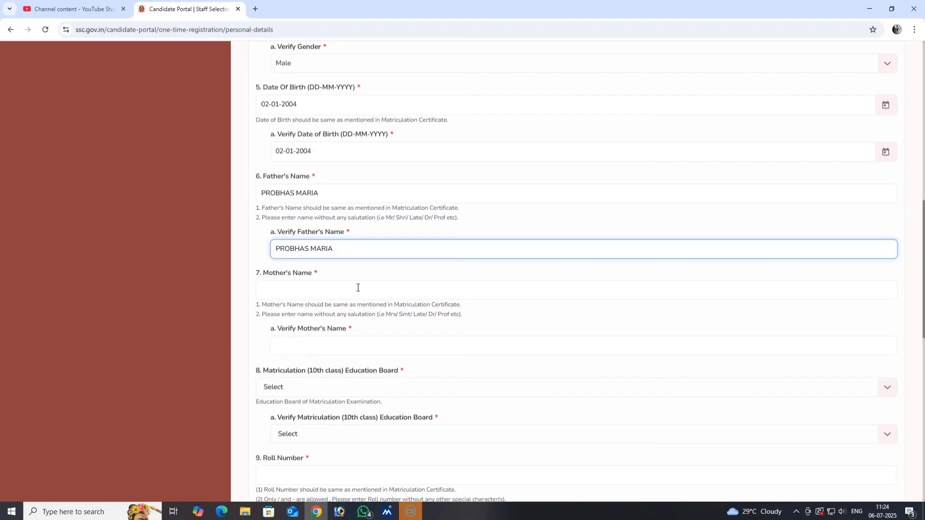
Step: Enter the mother's name and re-enter it in the verification field
left_click(324, 294)
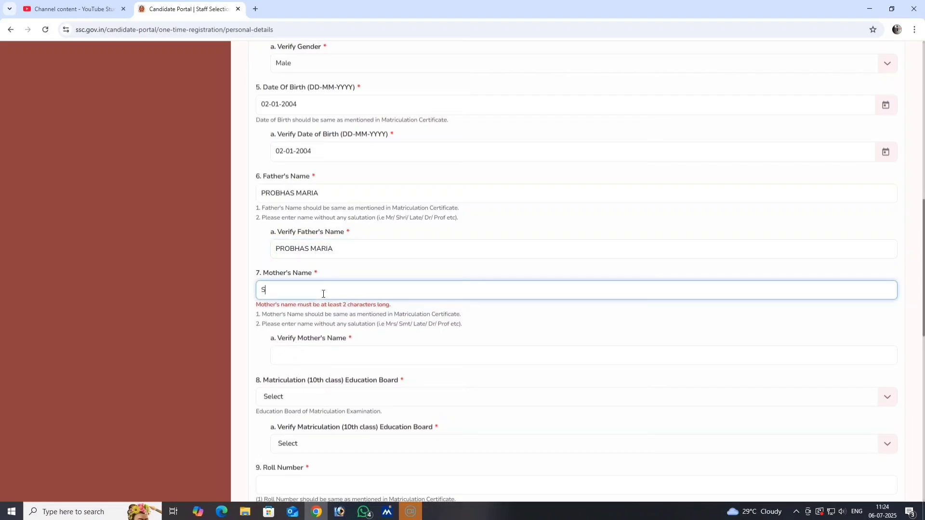
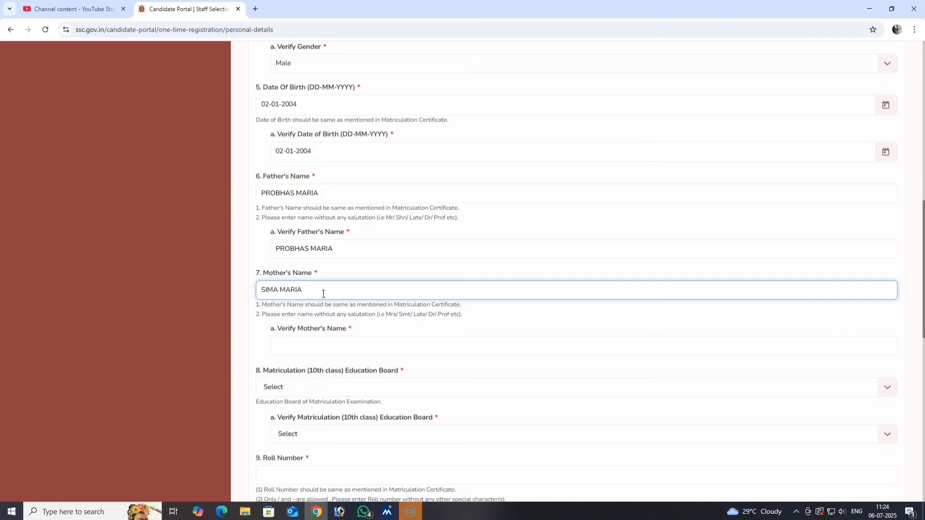
left_click(317, 345)
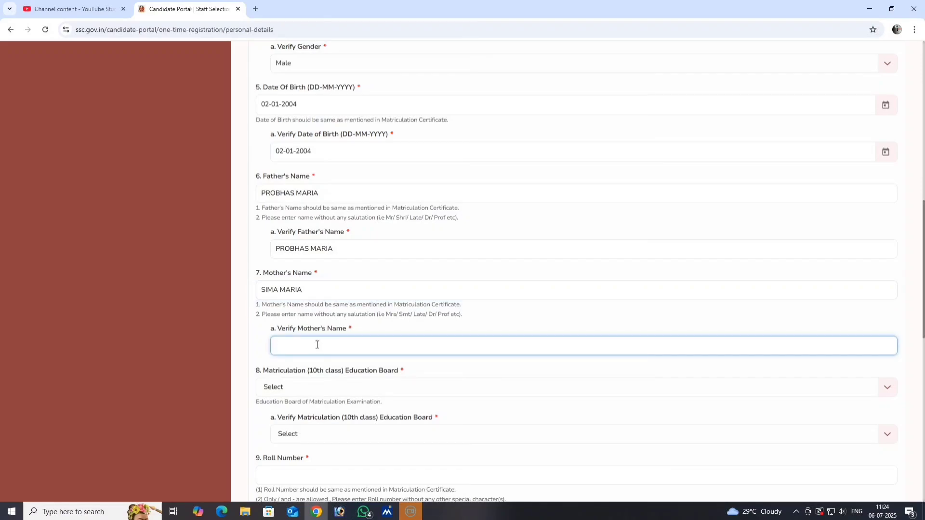
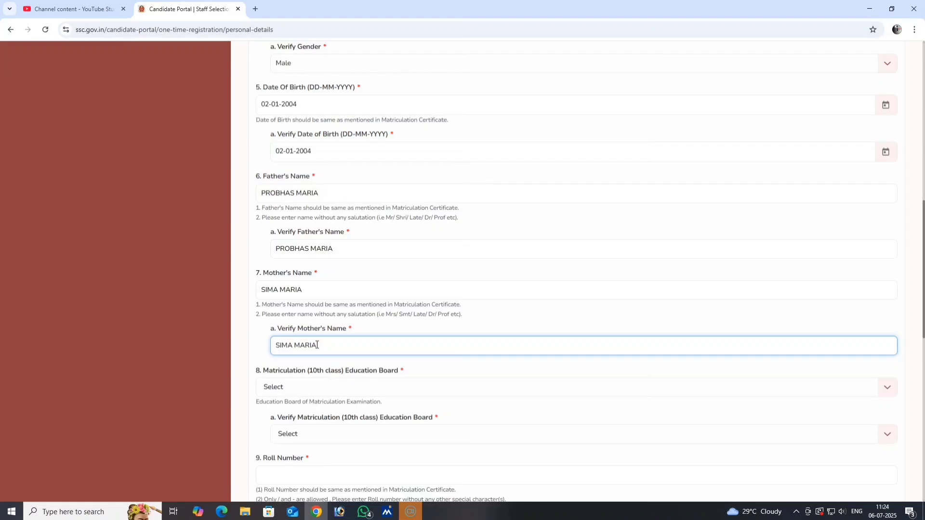
scroll(317, 345, "down", 1)
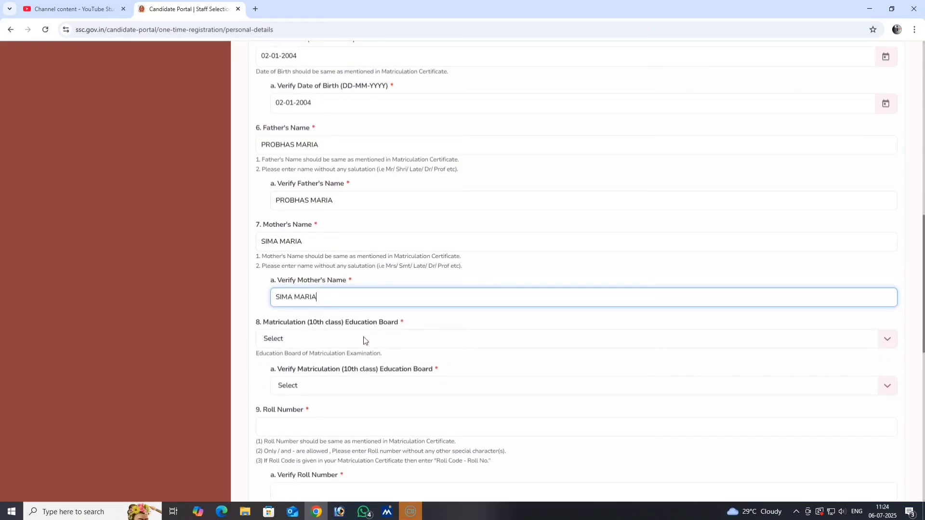
Step: Choose West Bengal Board of Secondary Education in both matriculation Education Board dropdowns
left_click(355, 346)
scroll(357, 411, "down", 2)
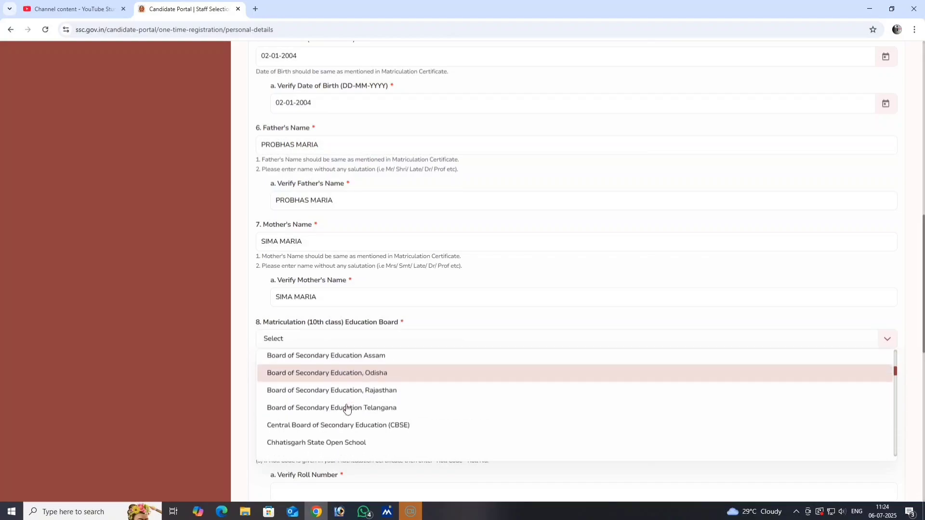
scroll(347, 409, "down", 15)
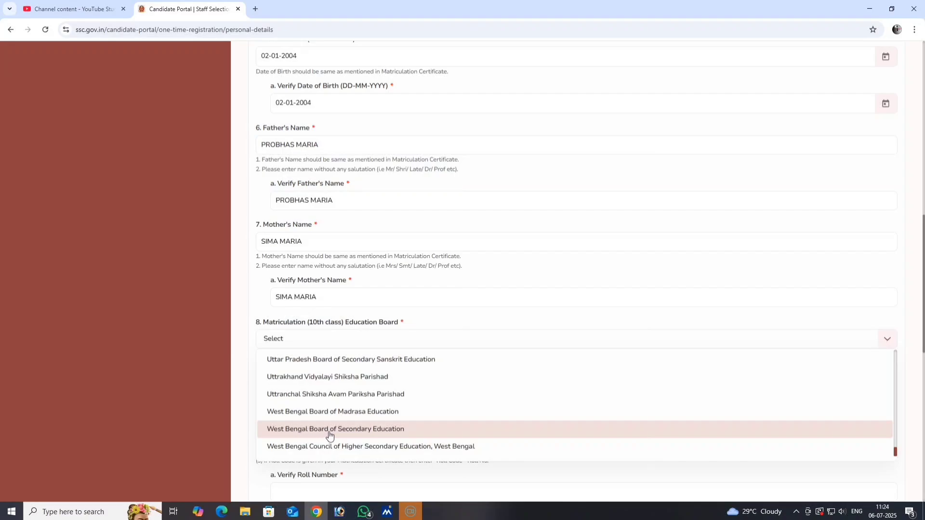
left_click(345, 431)
scroll(337, 381, "down", 1)
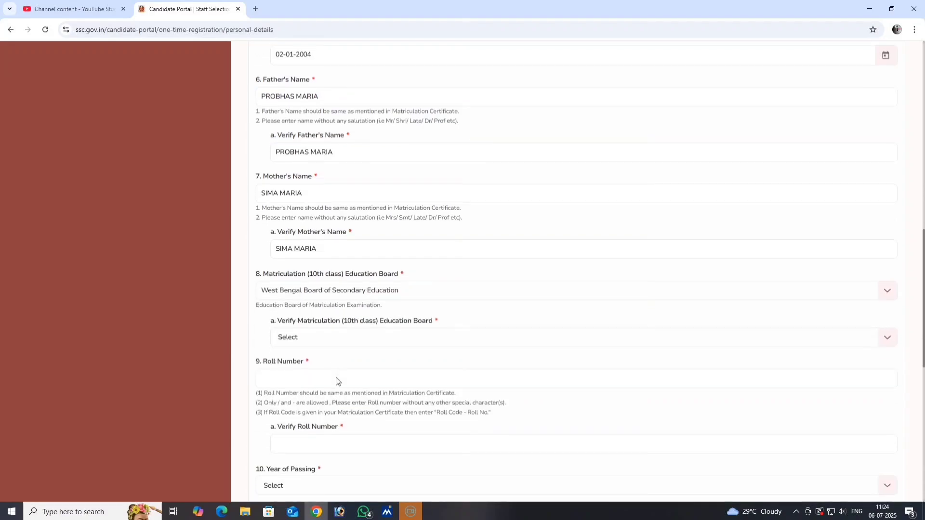
left_click(345, 342)
scroll(341, 410, "down", 8)
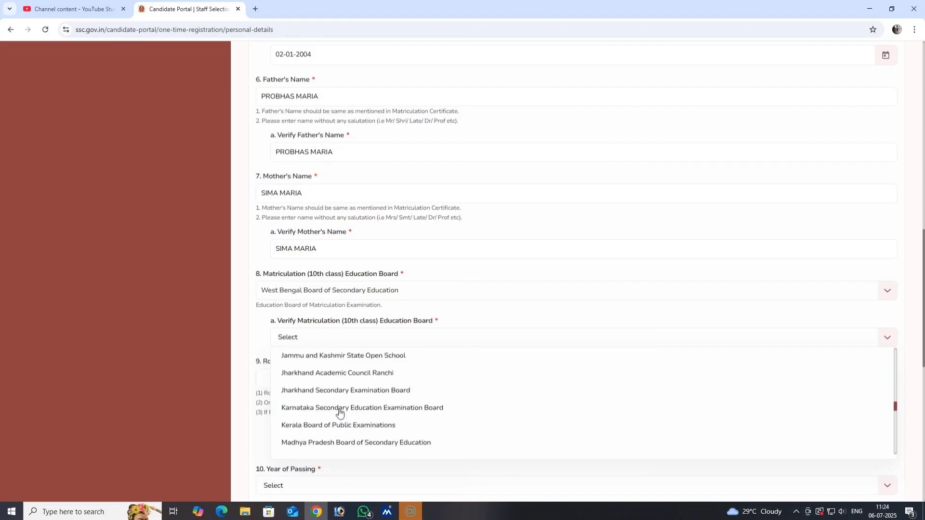
scroll(340, 413, "down", 10)
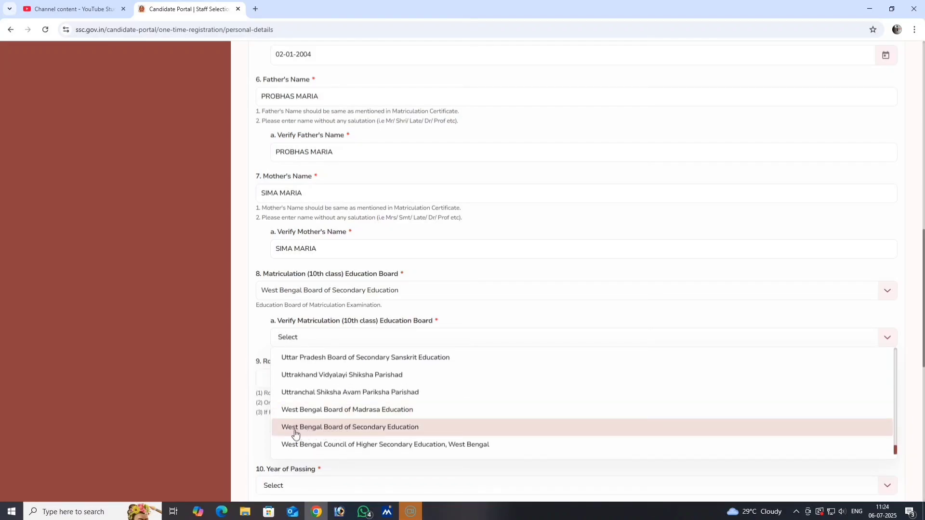
left_click(379, 432)
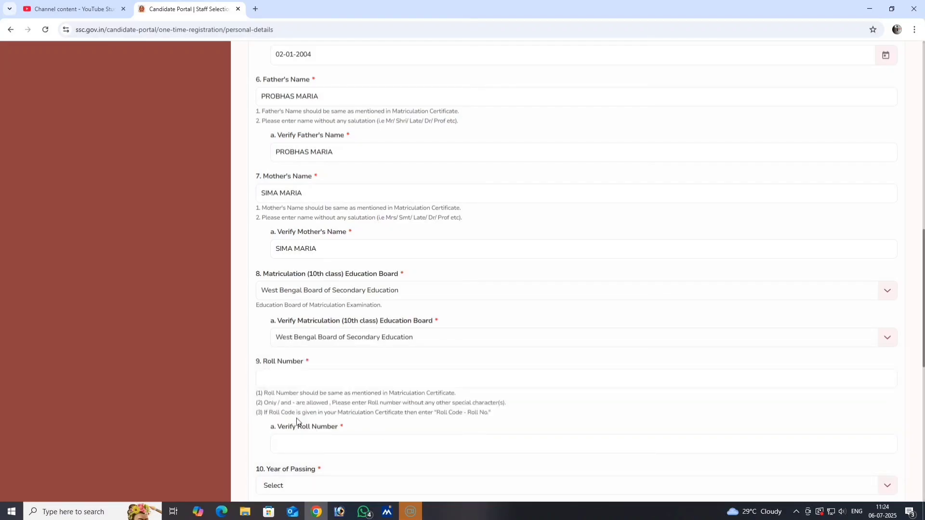
scroll(297, 422, "down", 1)
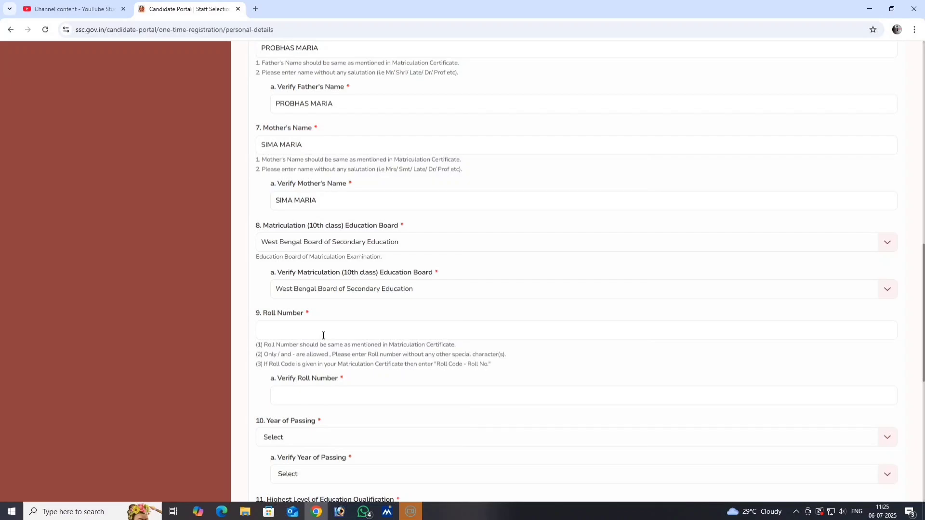
Step: Enter the matriculation roll number, then type a roll number into Verify Roll Number
left_click(324, 336)
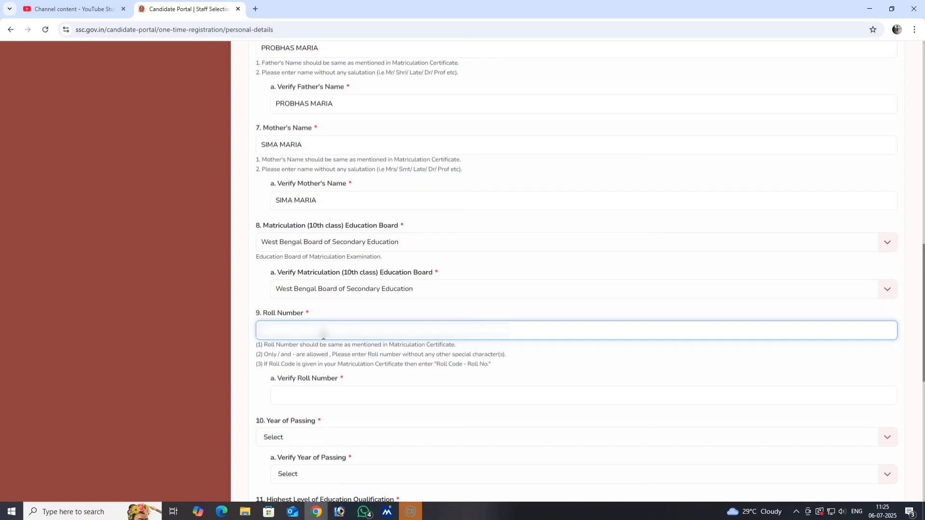
type("0000000")
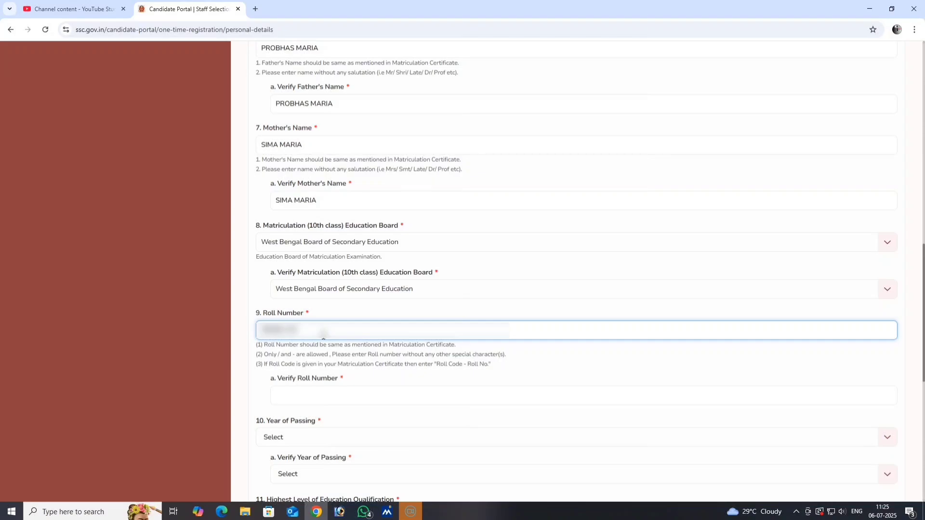
type("0")
left_click(325, 394)
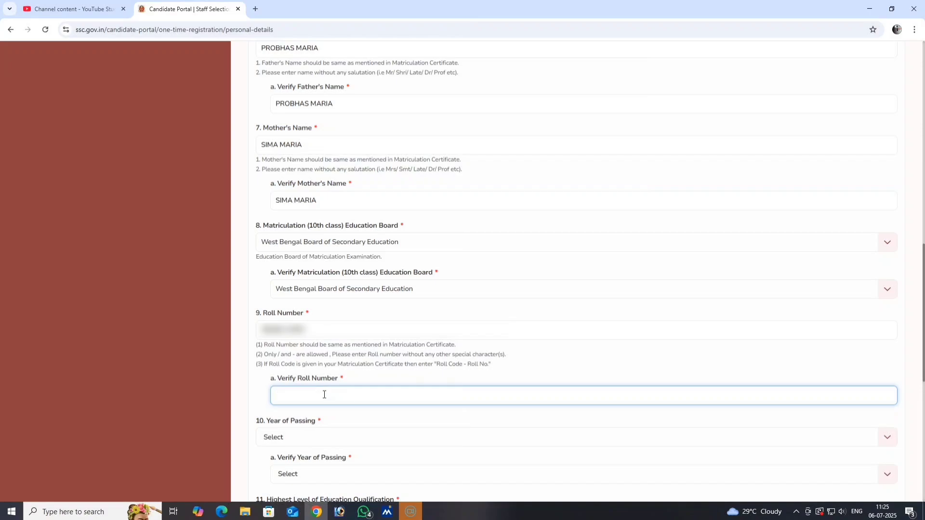
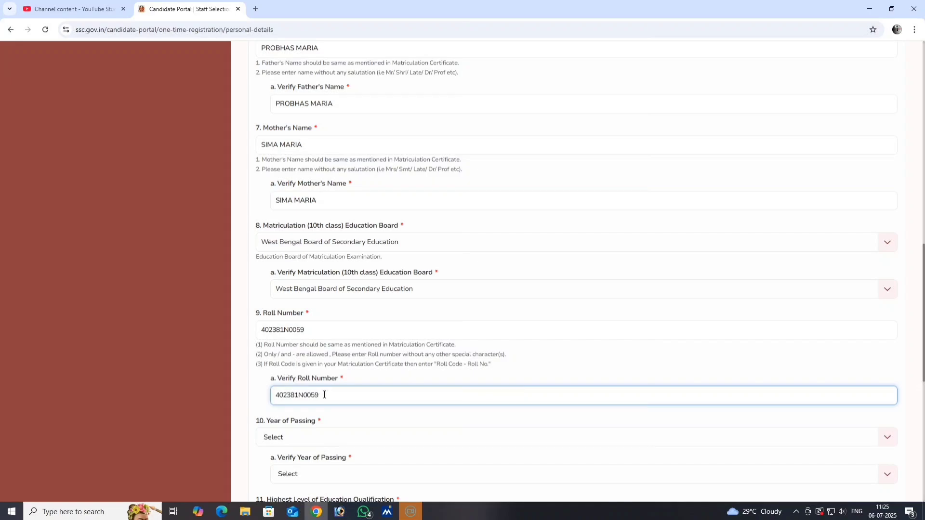
Step: Set the Year of Passing and its verification both to 2019
scroll(308, 394, "down", 1)
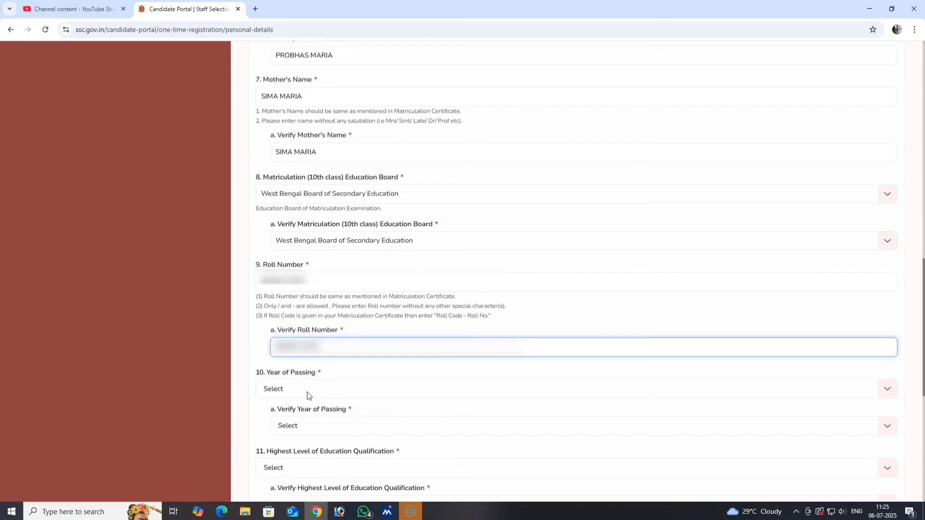
left_click(307, 391)
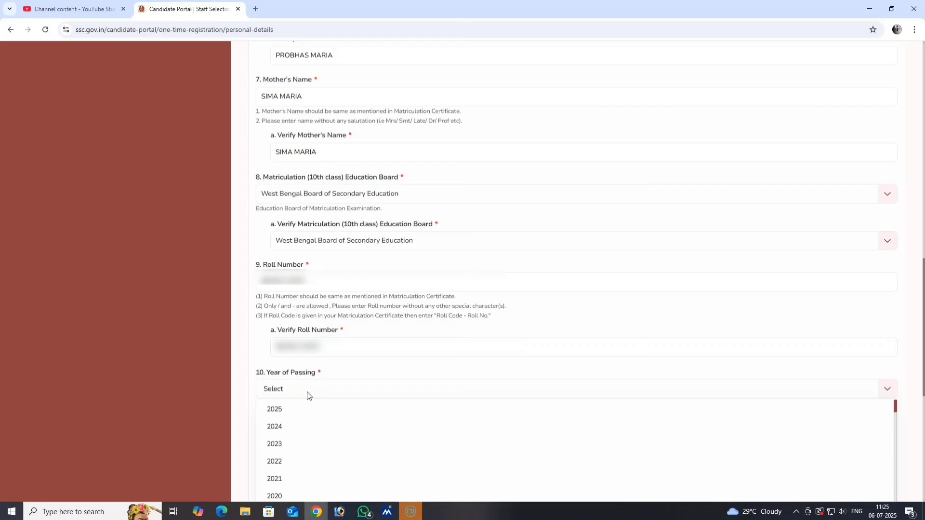
scroll(296, 430, "down", 2)
left_click(288, 422)
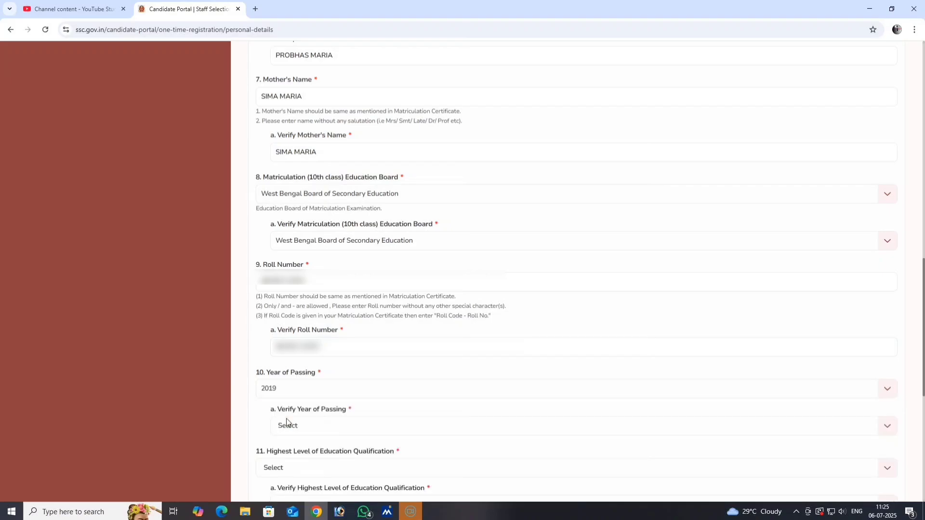
scroll(358, 369, "down", 1)
left_click(323, 379)
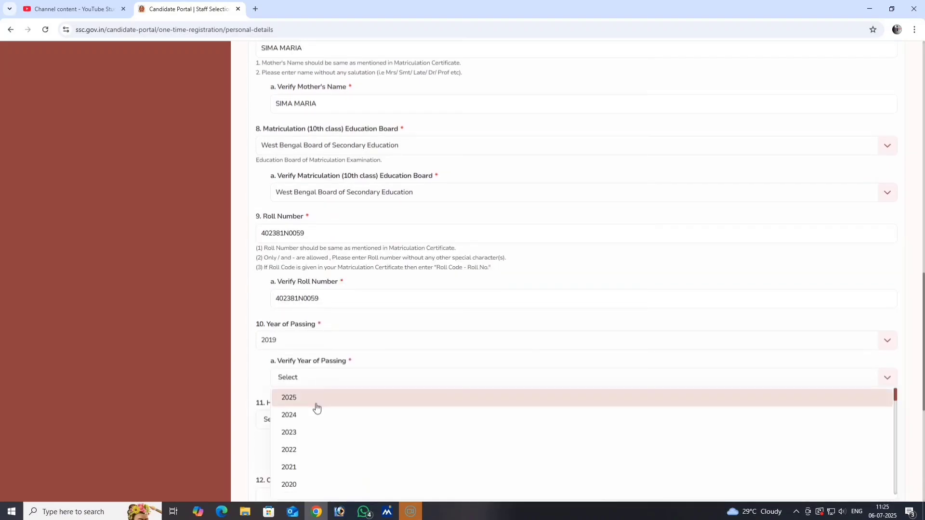
scroll(316, 409, "down", 1)
left_click(306, 455)
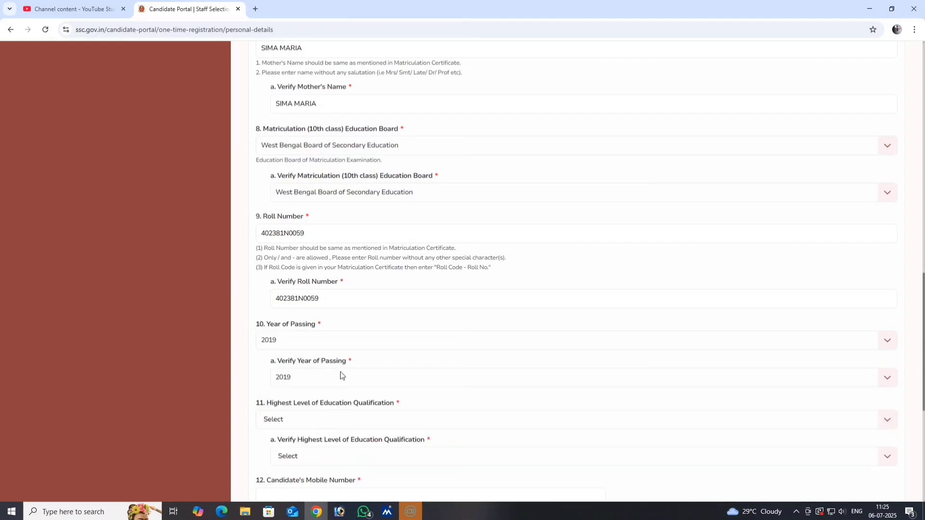
scroll(340, 371, "down", 2)
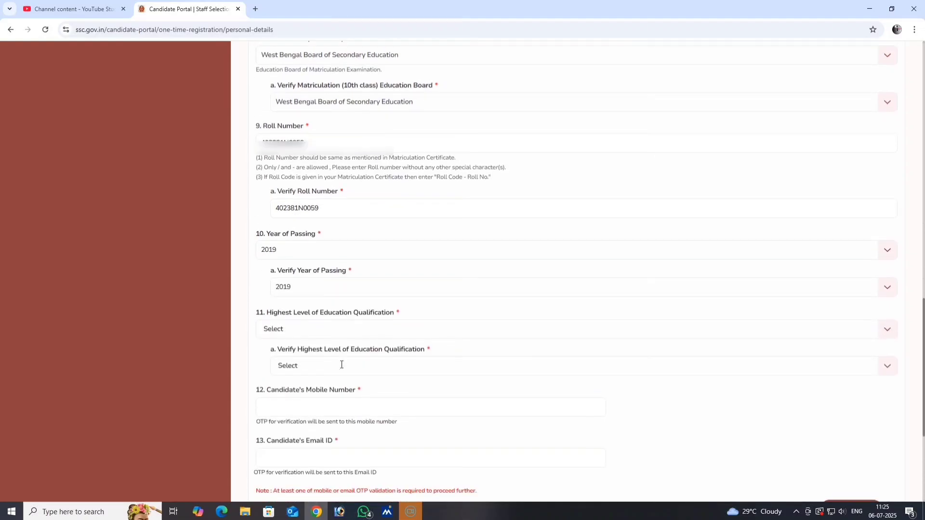
Step: Set the highest education qualification and its verification to Graduation
left_click(343, 324)
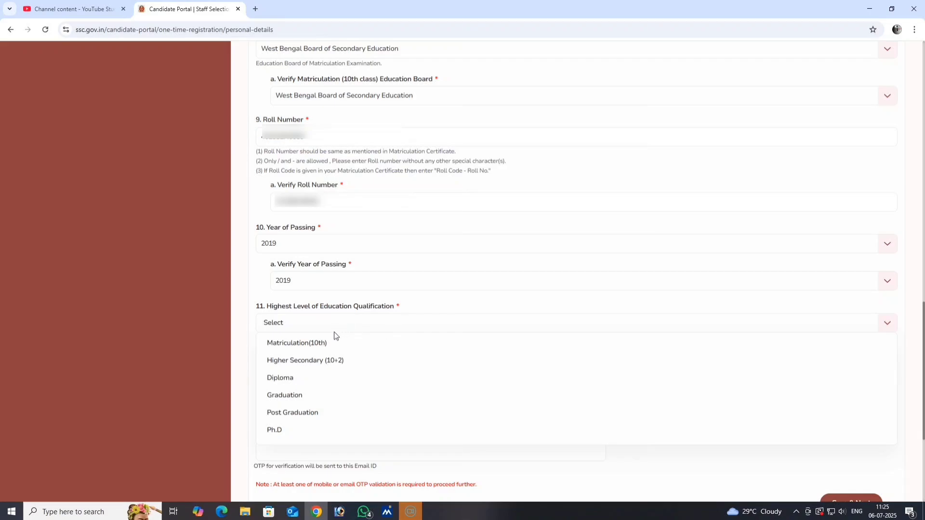
left_click(302, 397)
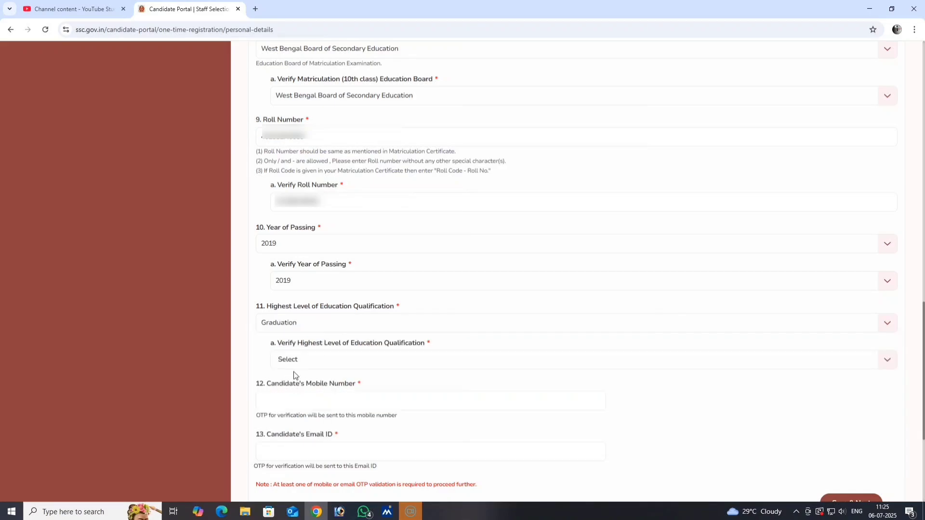
left_click(333, 362)
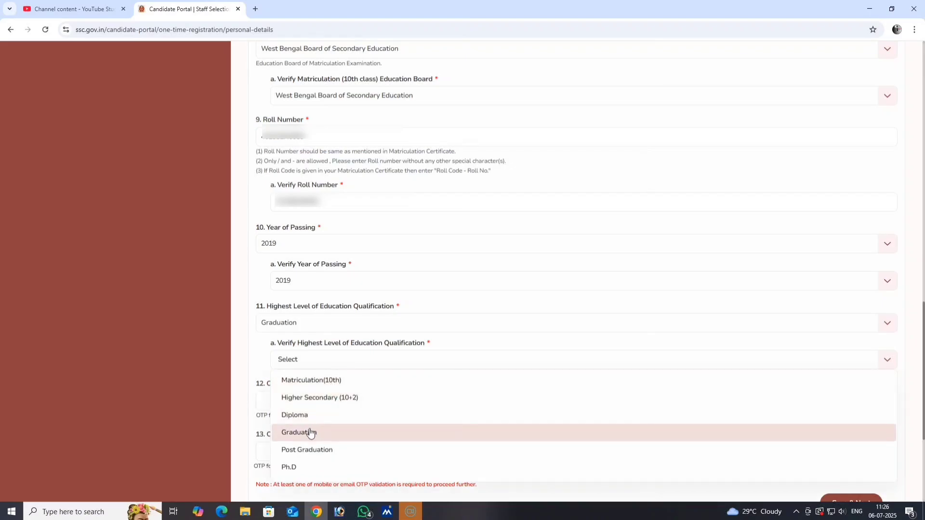
left_click(311, 432)
left_click(336, 362)
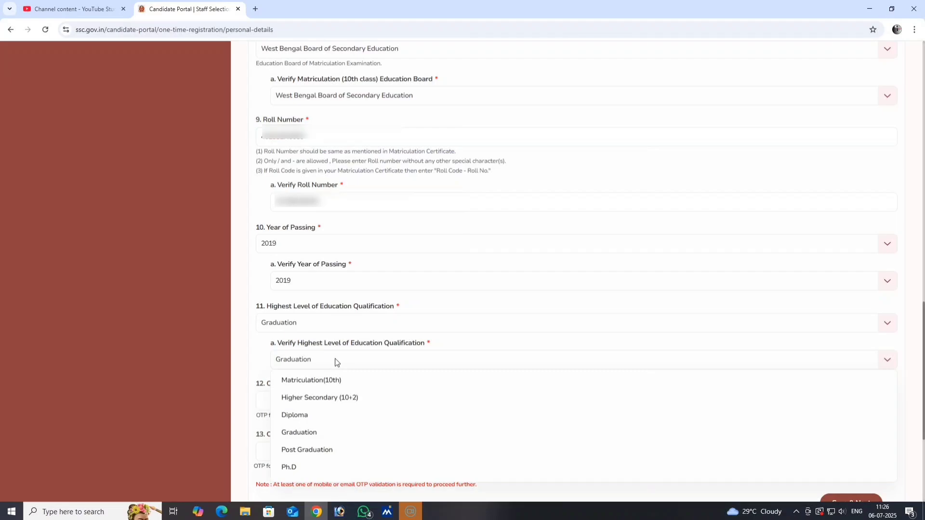
left_click(305, 432)
scroll(334, 360, "down", 1)
scroll(334, 360, "down", 1)
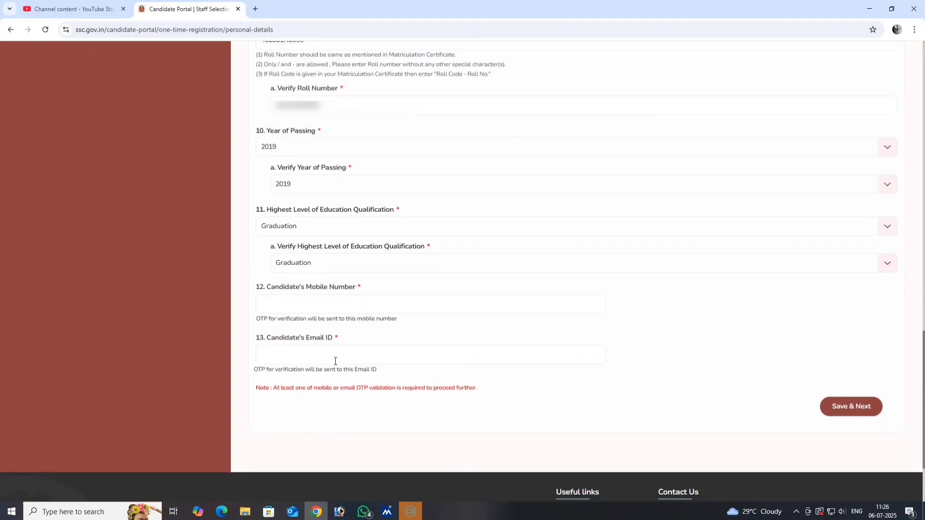
Step: Enter the candidate's mobile number, request the mobile OTP, and validate it with the received code
left_click(323, 311)
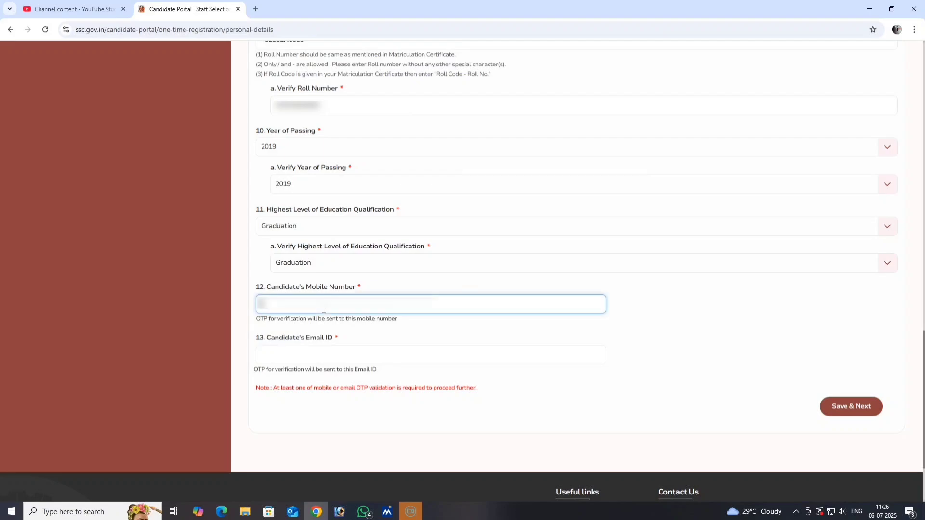
type("****")
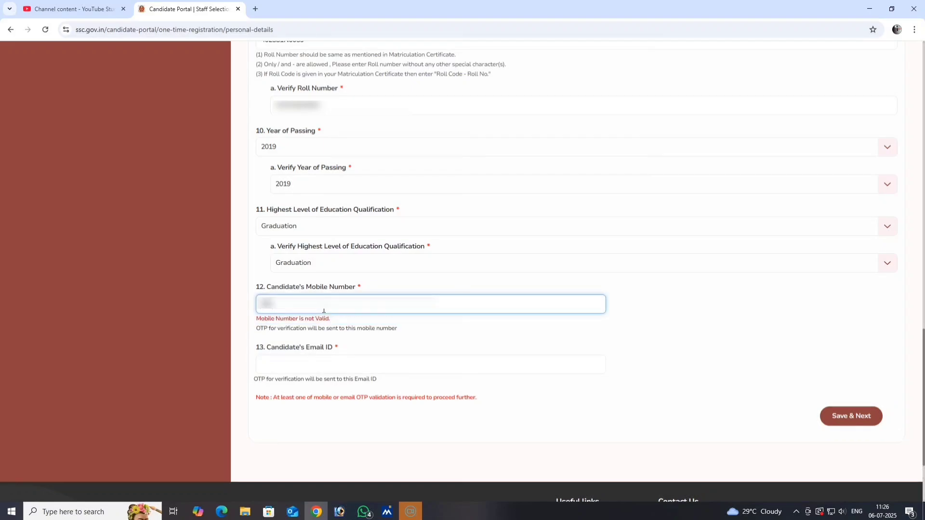
type("******")
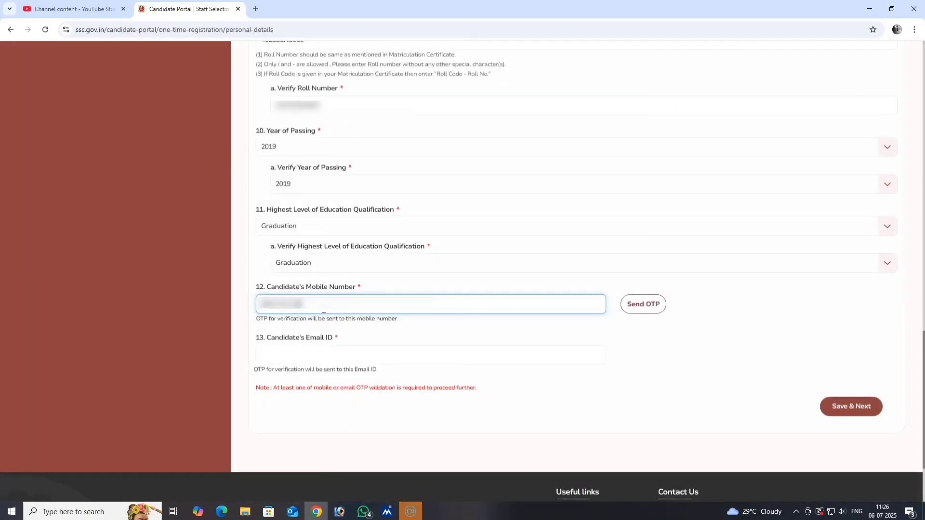
left_click(642, 305)
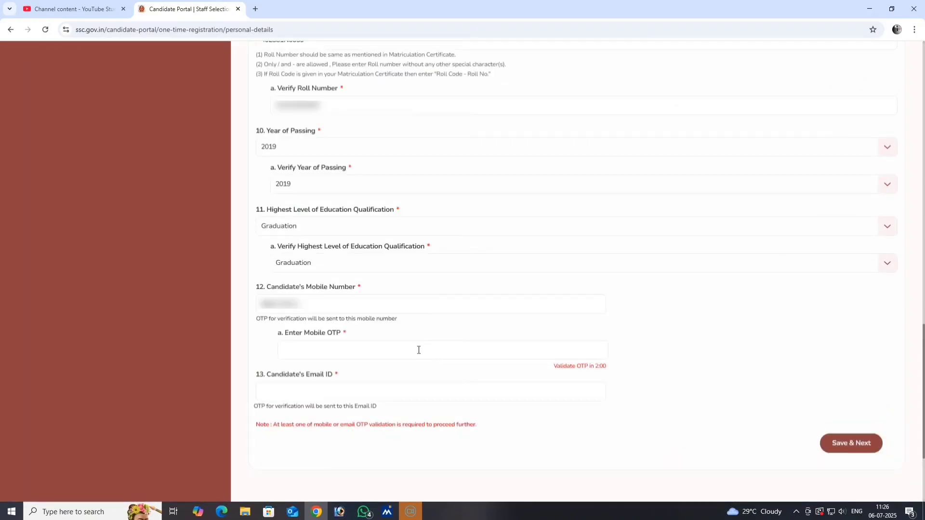
left_click(343, 355)
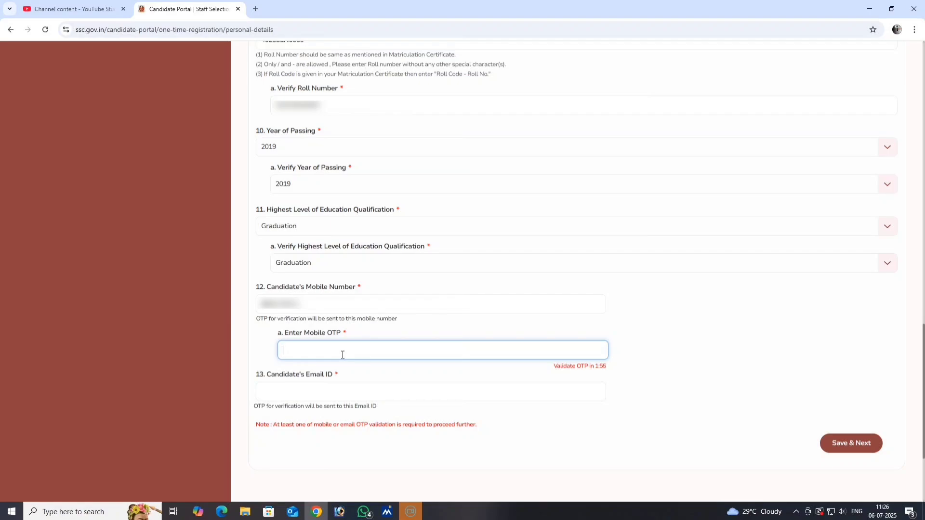
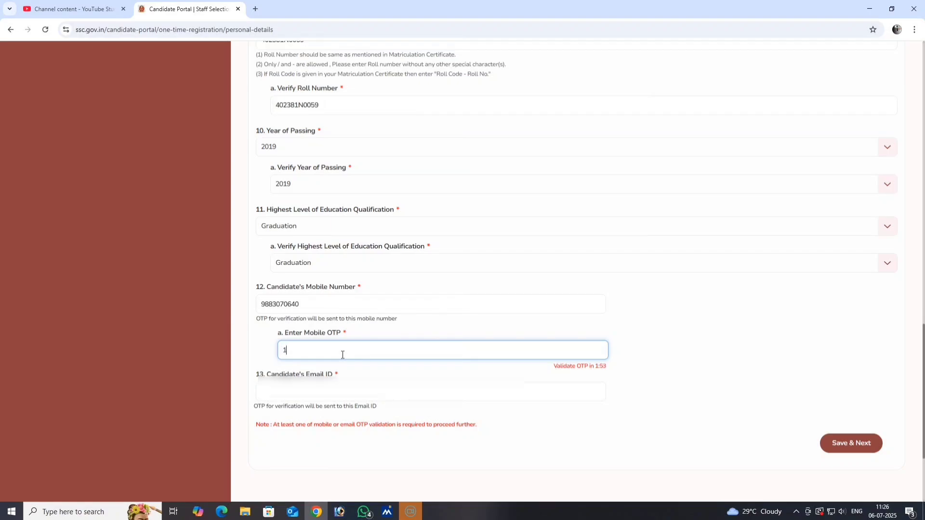
left_click(649, 355)
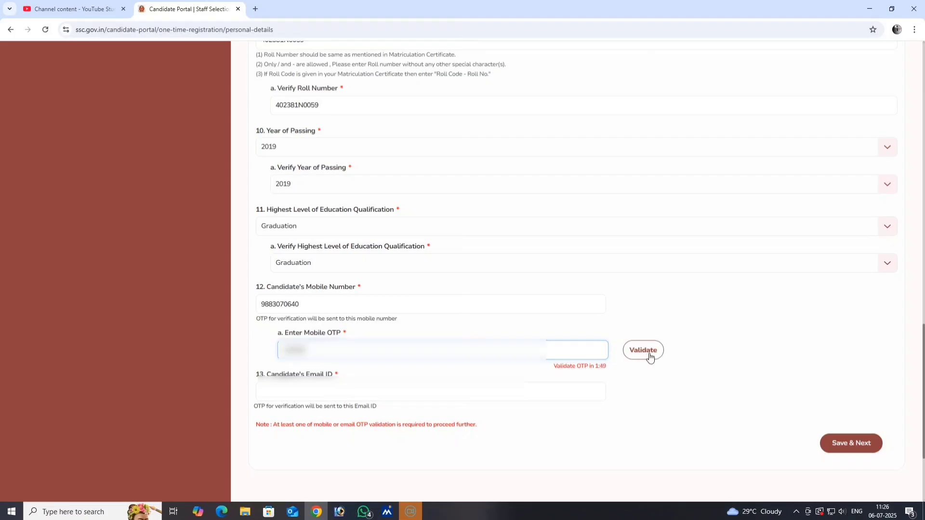
left_click(351, 398)
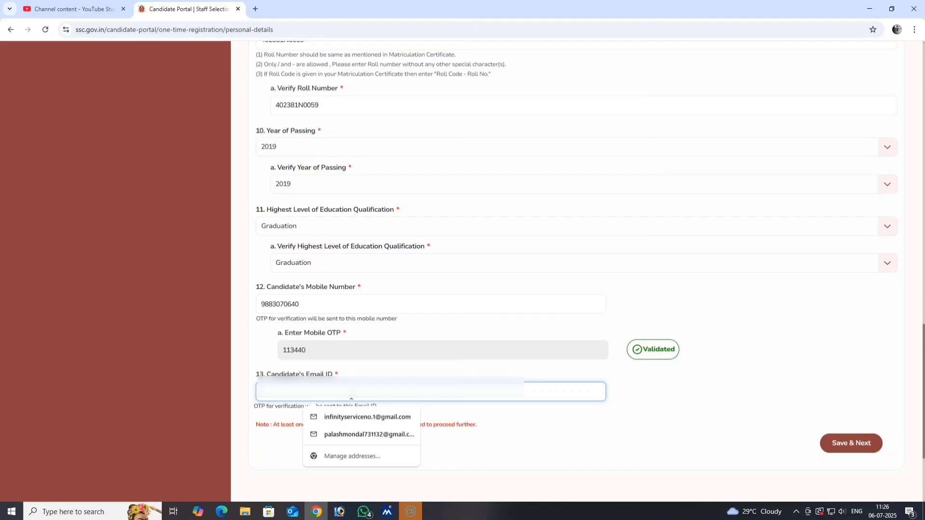
Step: Type the candidate's e-mail address, correcting the initial typos
type("pal")
key("BackSpace")
key("BackSpace")
type("ala")
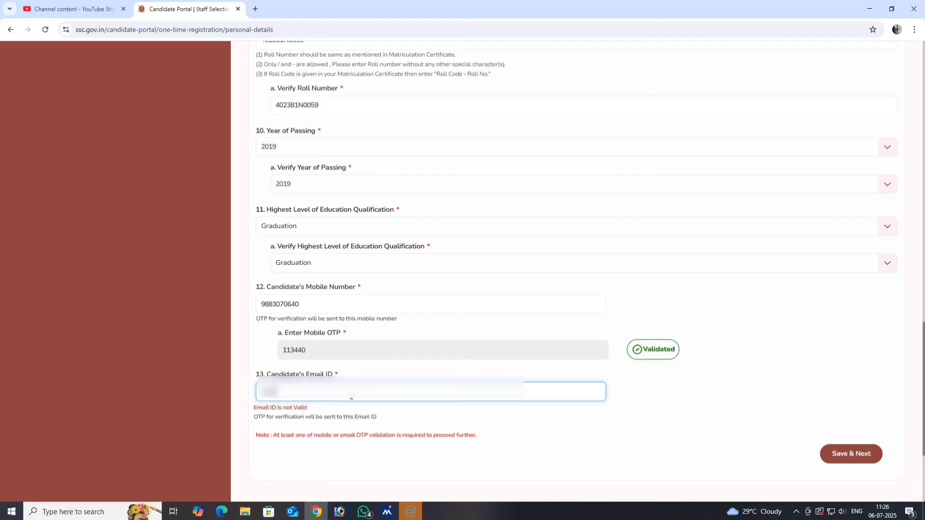
key("BackSpace")
type("as••••••••••")
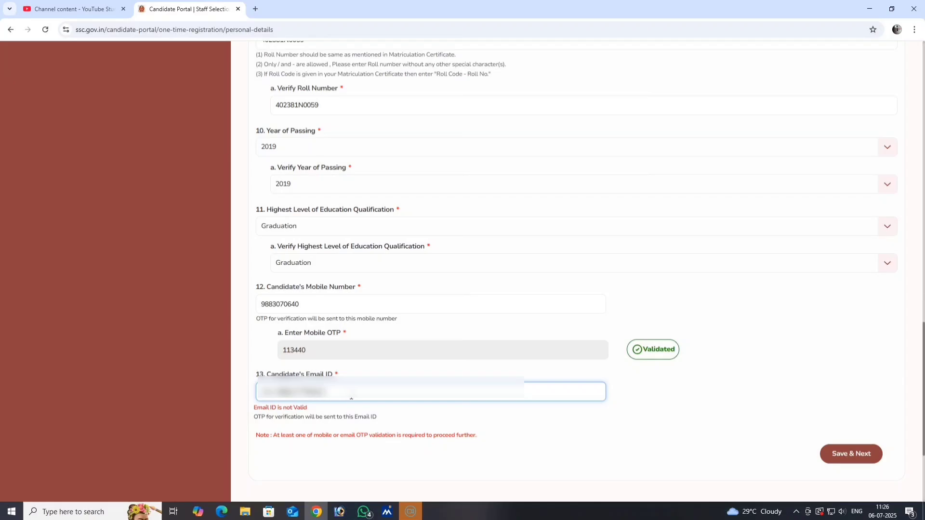
type("••••")
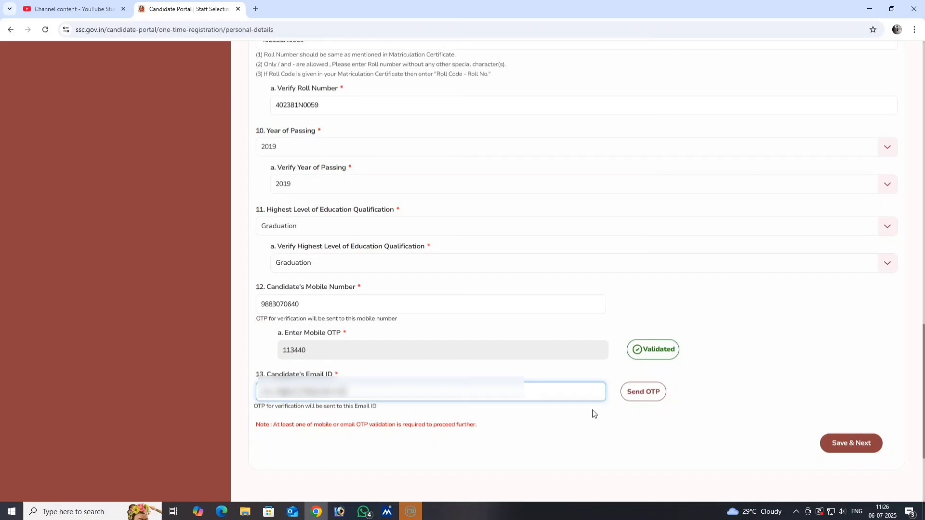
Step: Request the e-mail OTP, enter the received code and validate it
left_click(641, 398)
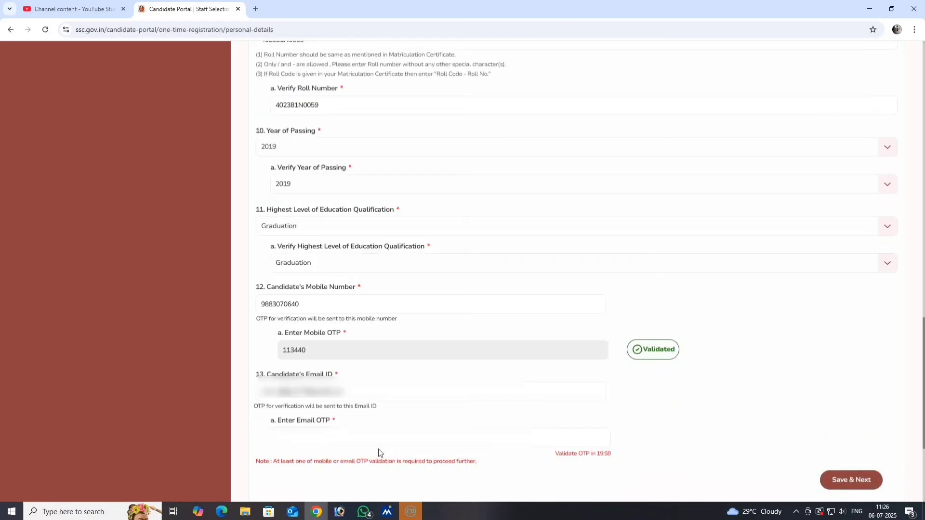
left_click(355, 443)
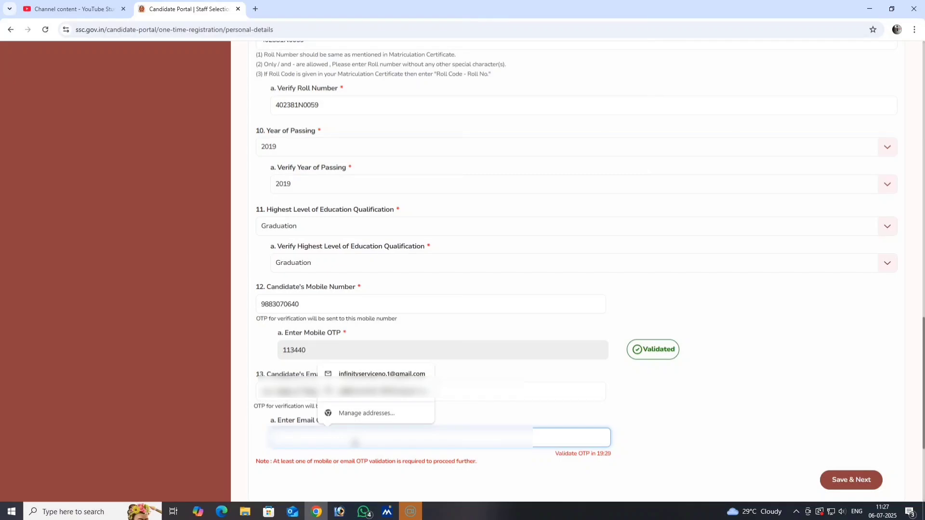
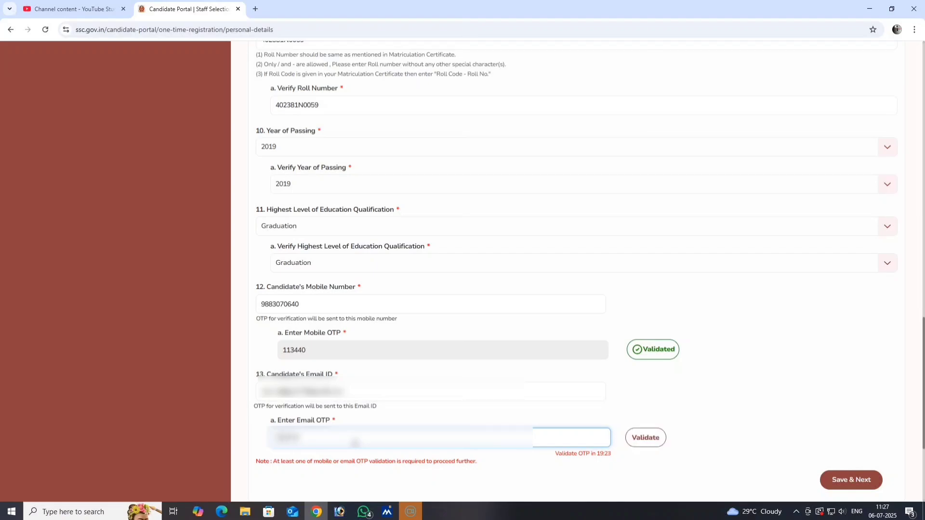
left_click(645, 438)
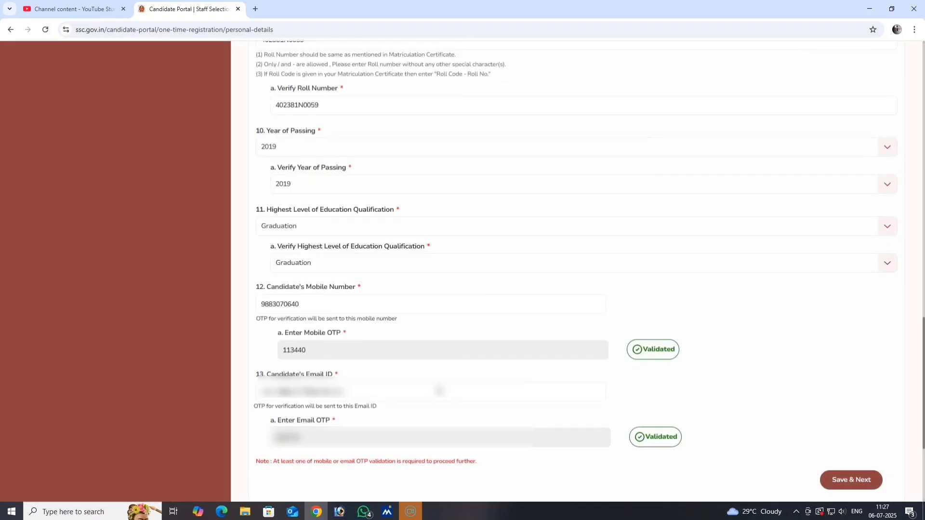
scroll(264, 303, "down", 2)
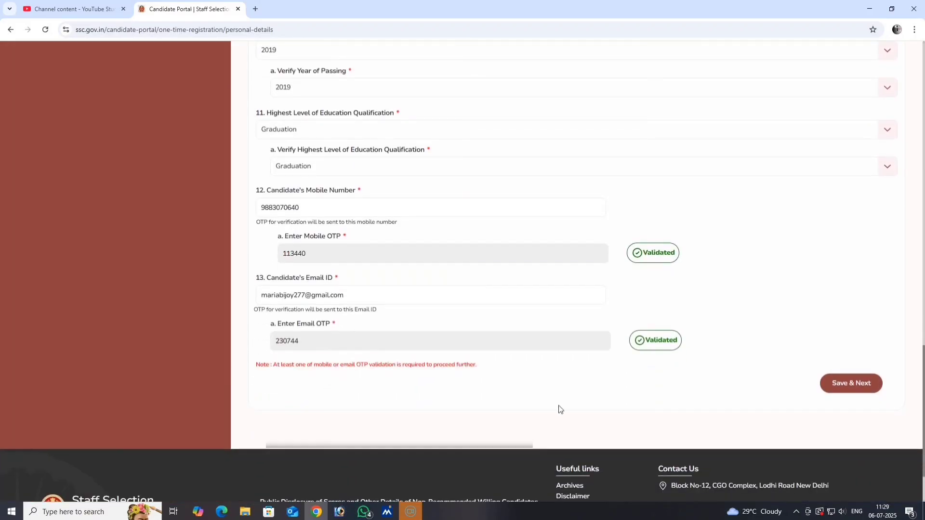
Step: Save the personal details, confirm the Success dialog, then fill in the sign-in page's remaining field
left_click(847, 384)
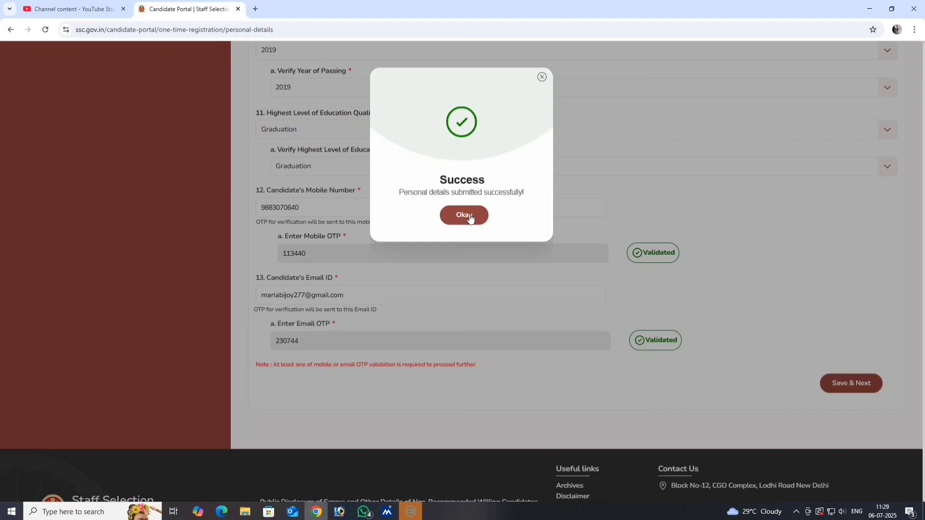
left_click(471, 216)
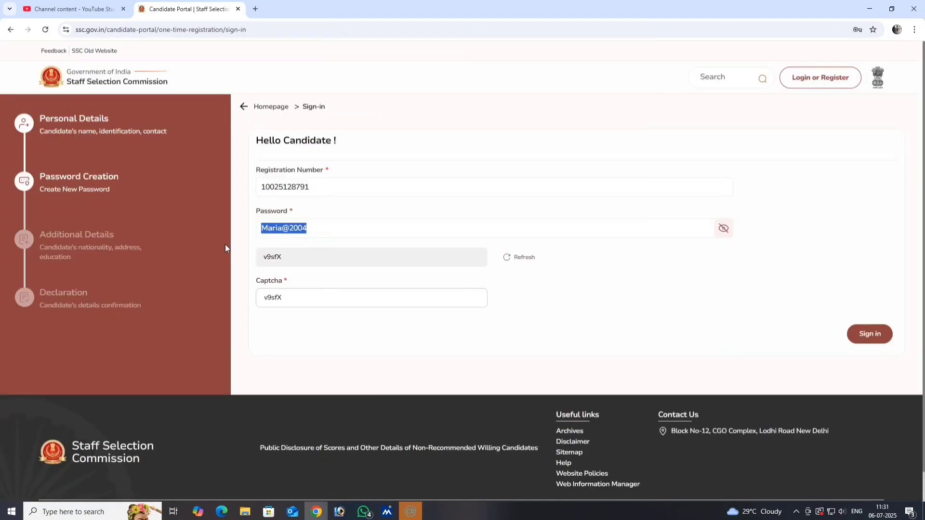
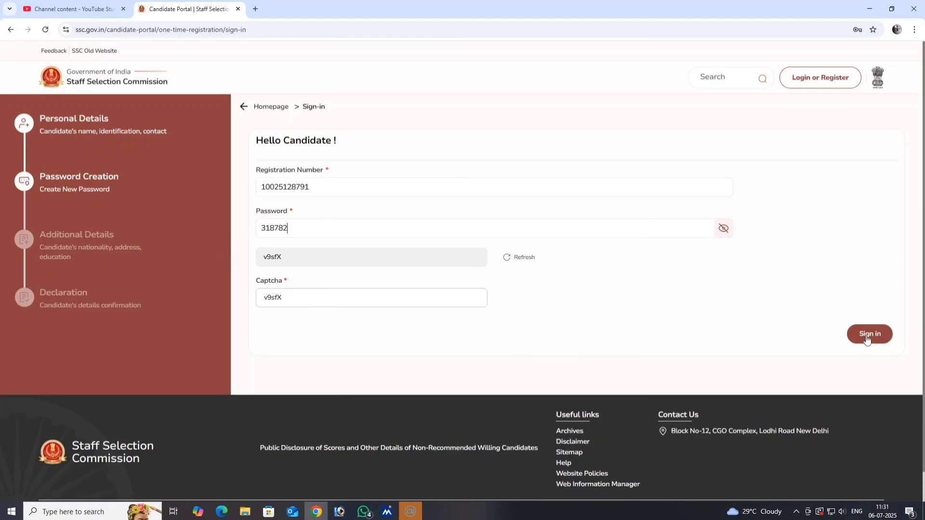
Step: Submit the registration number, initial password and captcha to sign in
left_click(869, 334)
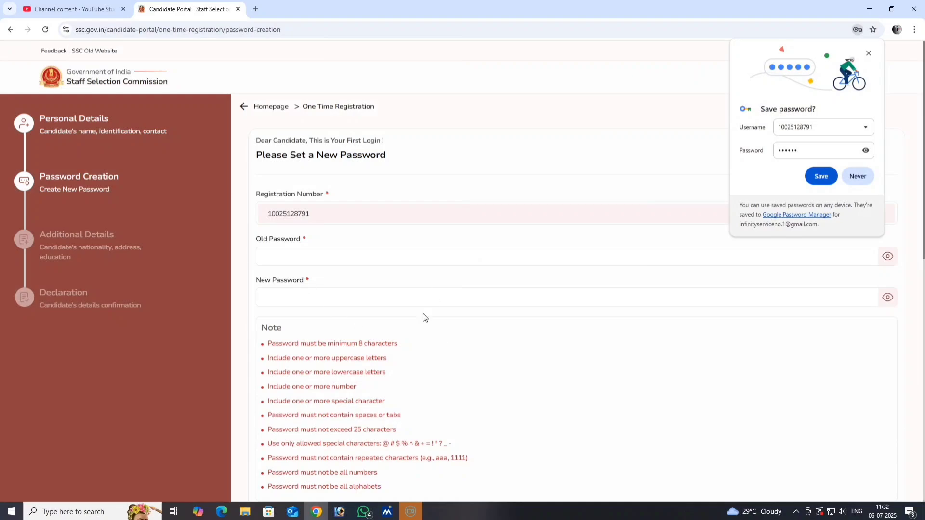
Step: Decline Chrome's save-password offer, then enter the old password and a new one, checking it briefly
left_click(859, 176)
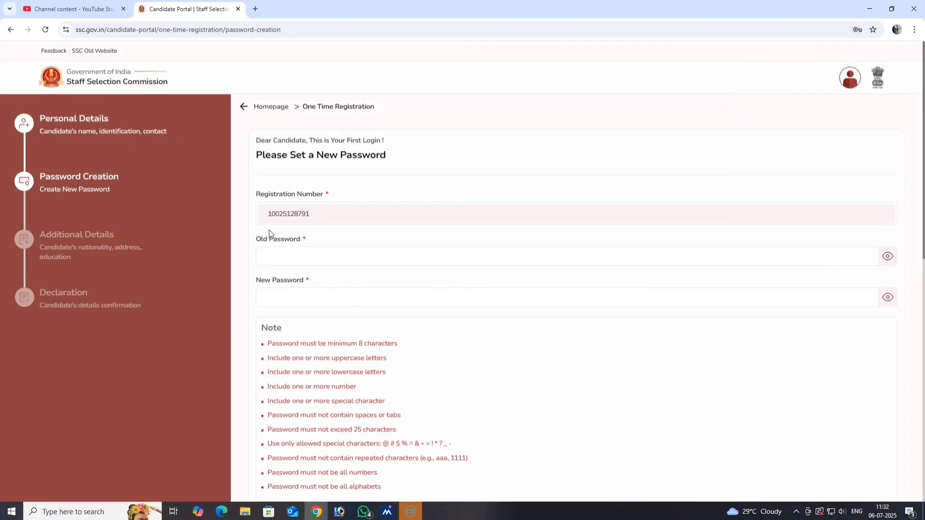
left_click(300, 256)
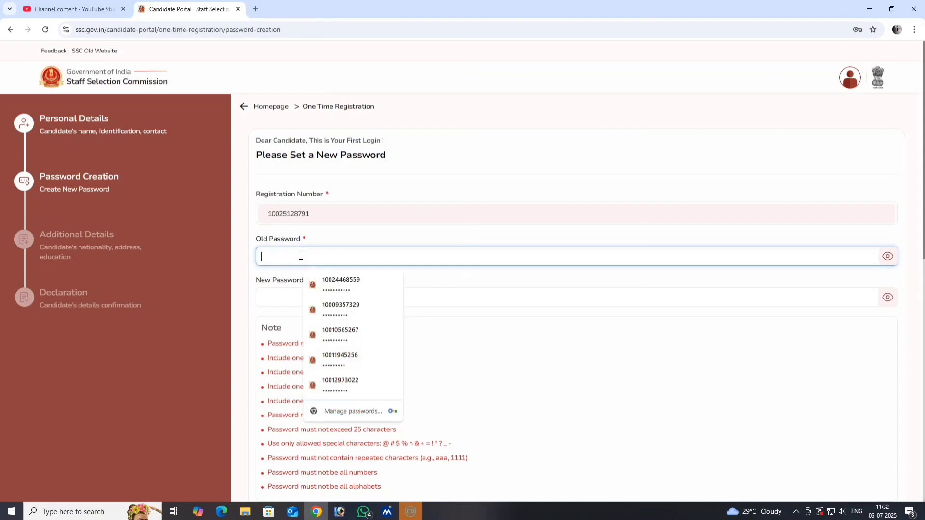
type("••")
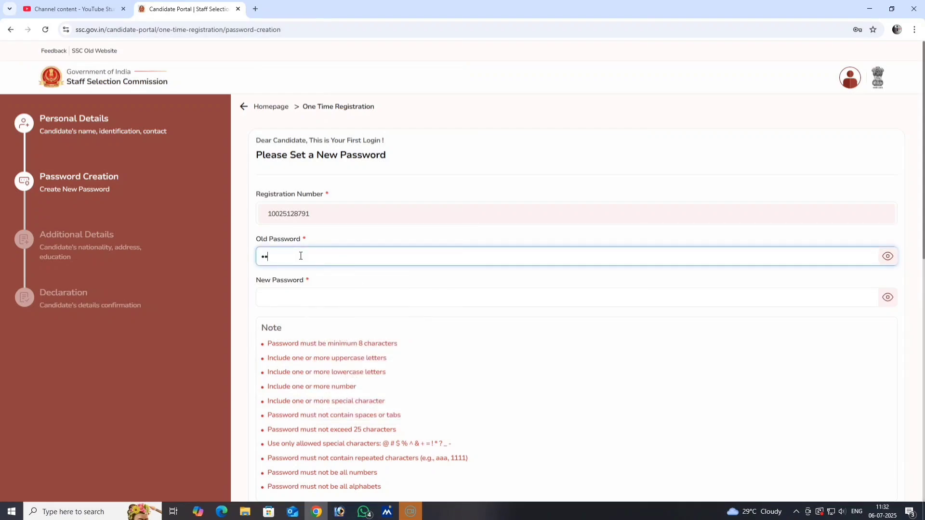
type("••••")
left_click(301, 298)
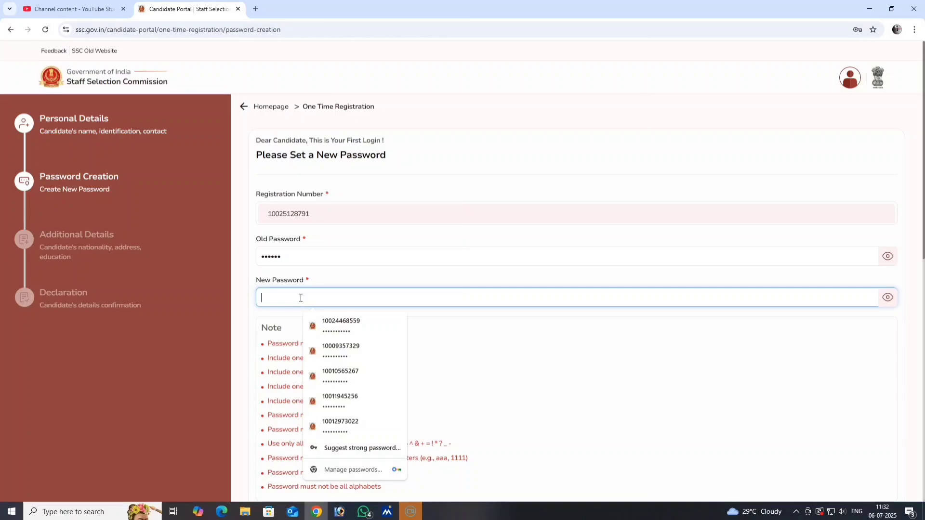
type("•••")
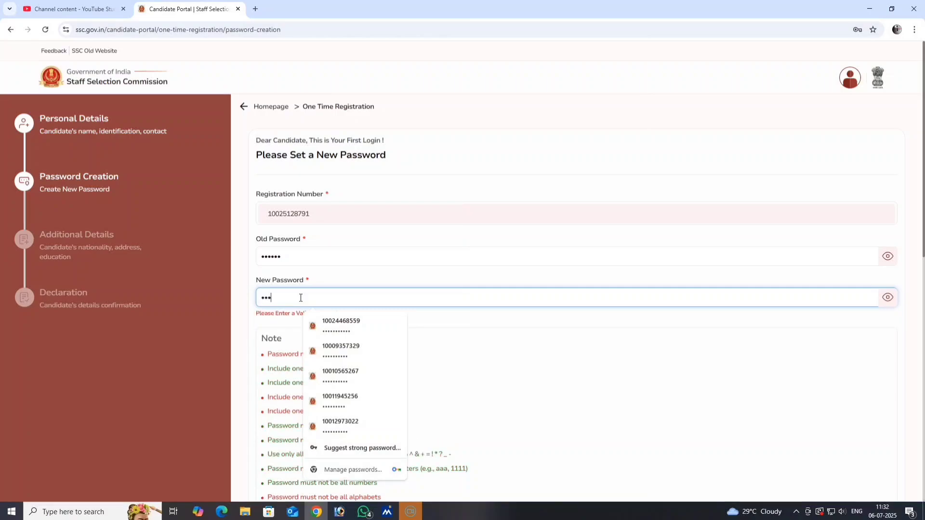
type("•••••••")
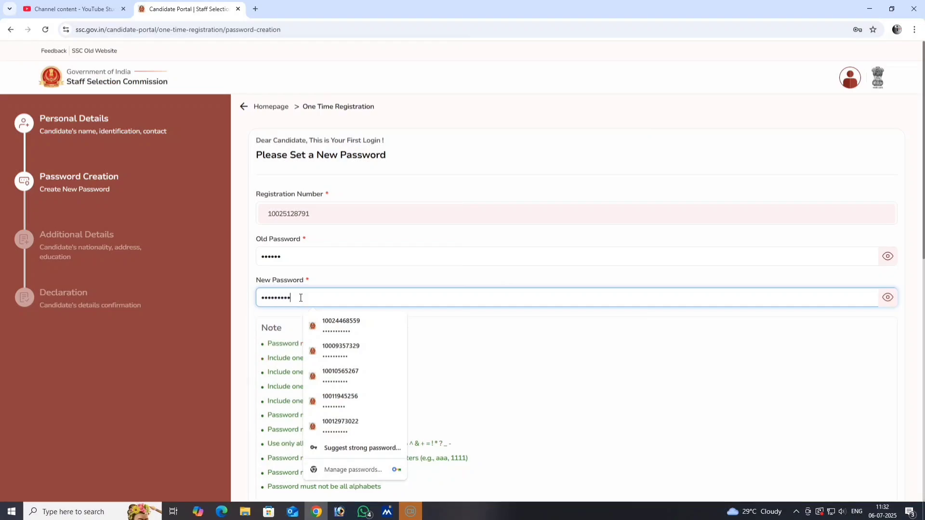
left_click(889, 298)
left_click(888, 298)
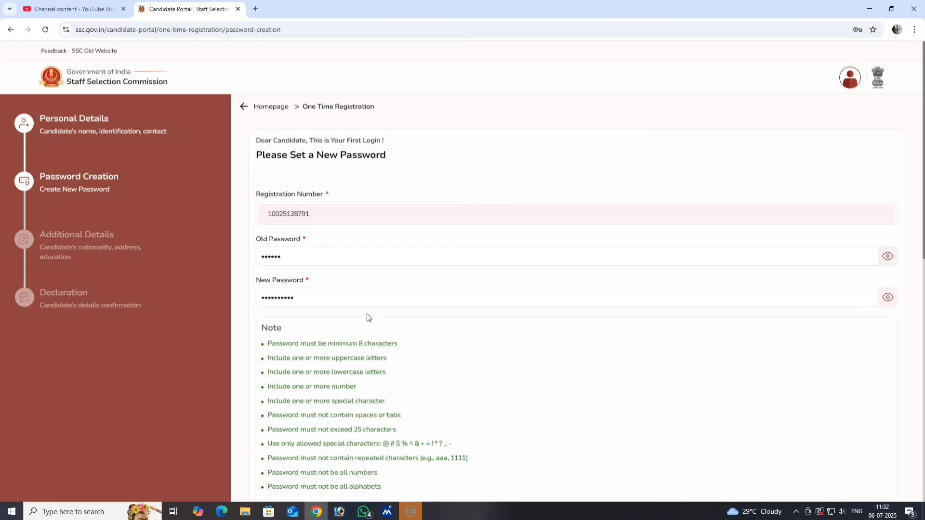
Step: Retype the new password in Confirm Password and check it with the eye icon
scroll(358, 316, "down", 2)
scroll(358, 316, "down", 2)
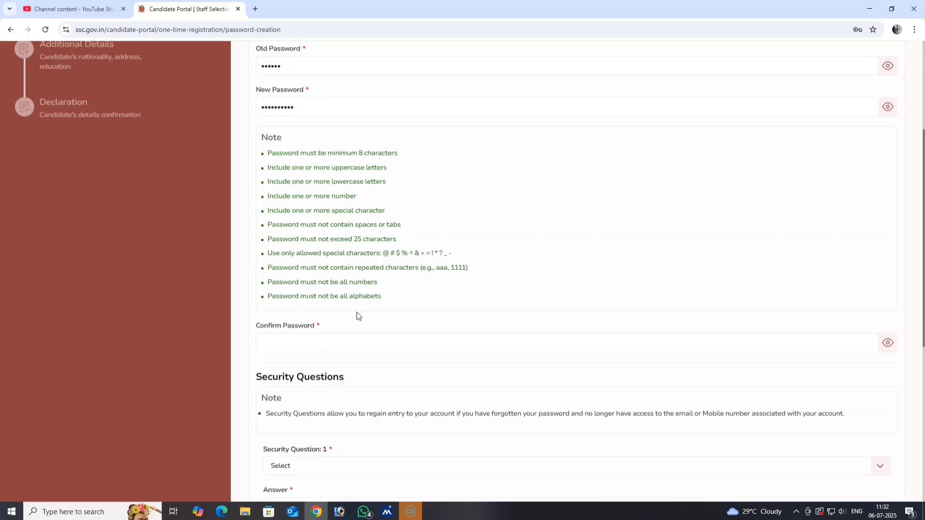
left_click(304, 347)
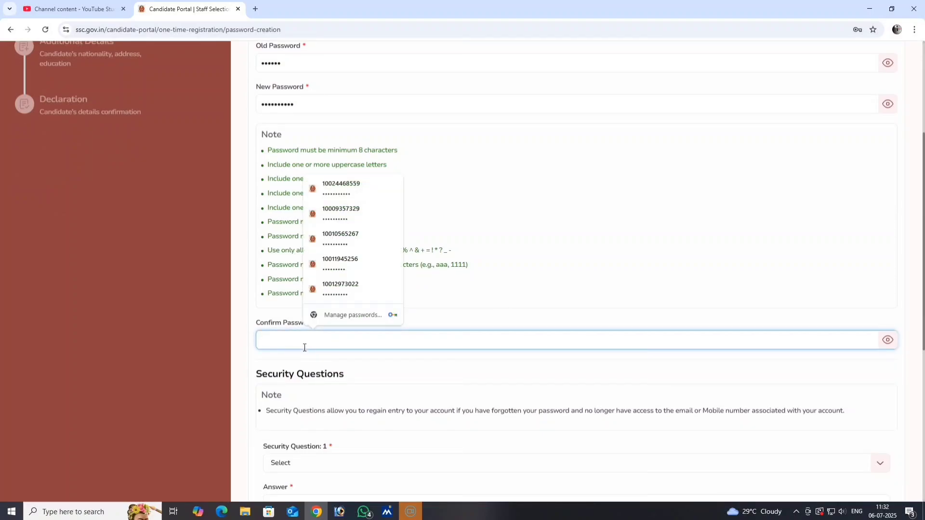
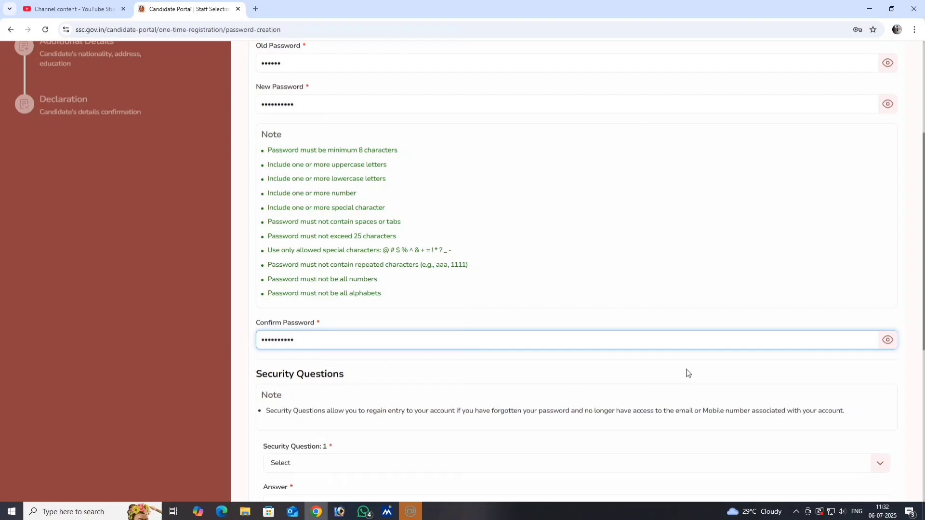
left_click(888, 340)
left_click(888, 340)
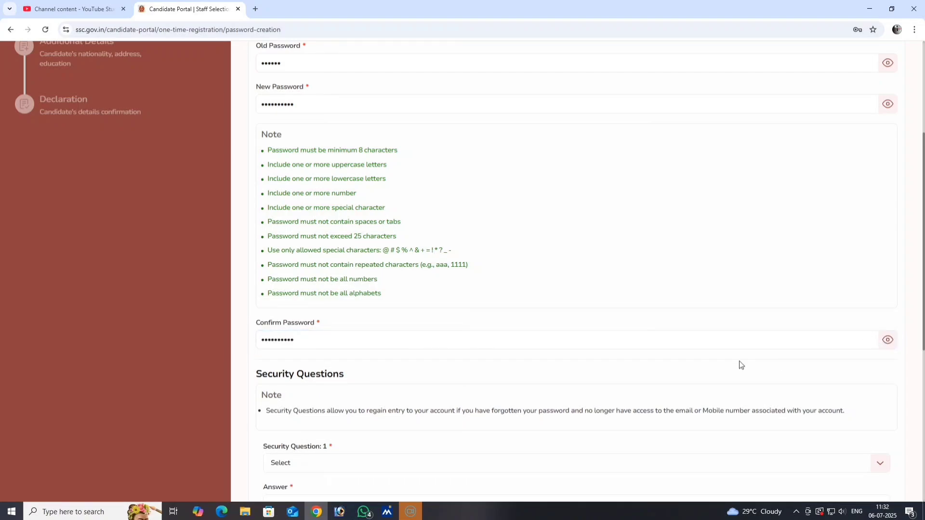
Step: Choose the favourite book security question and type its answer
scroll(465, 364, "down", 3)
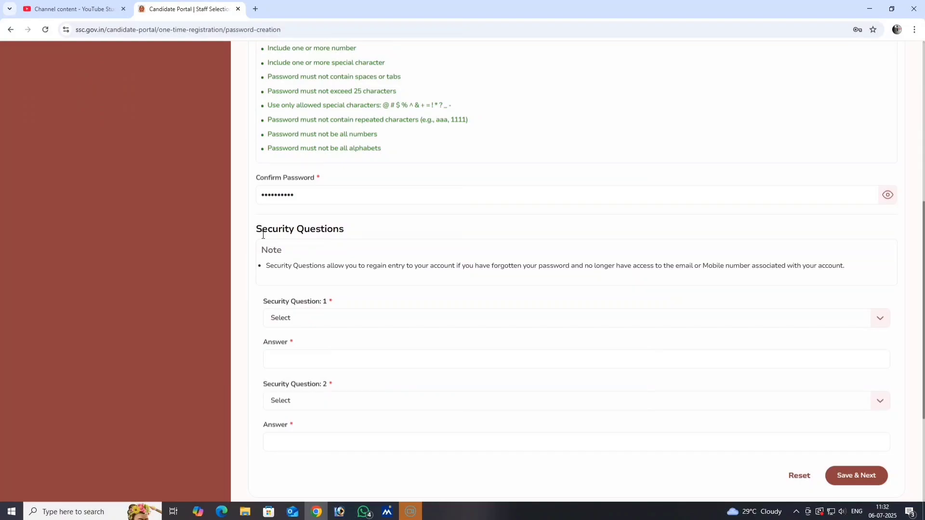
scroll(337, 280, "down", 1)
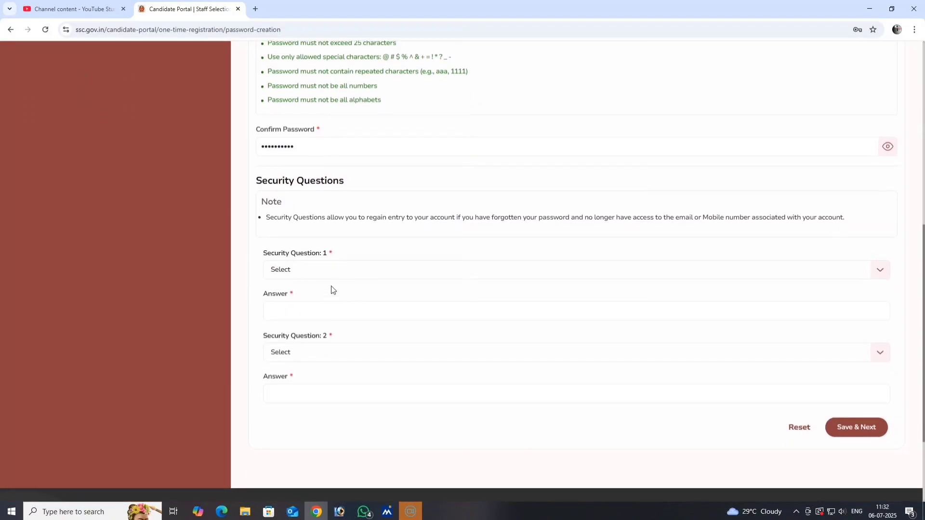
left_click(354, 275)
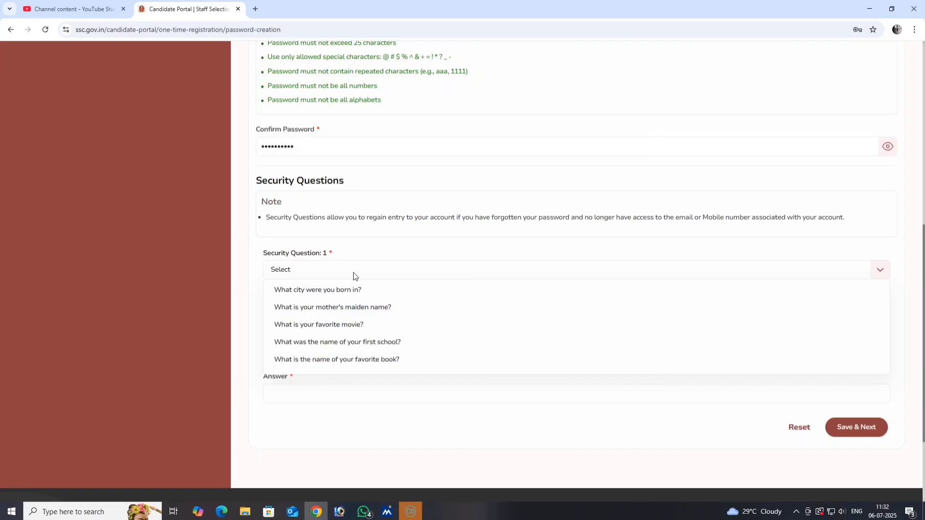
scroll(354, 278, "down", 1)
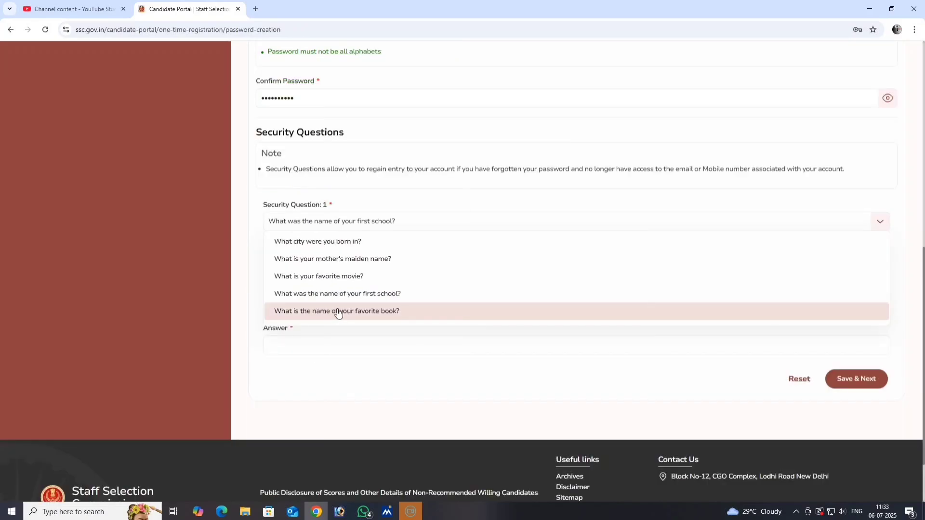
left_click(378, 311)
left_click(315, 262)
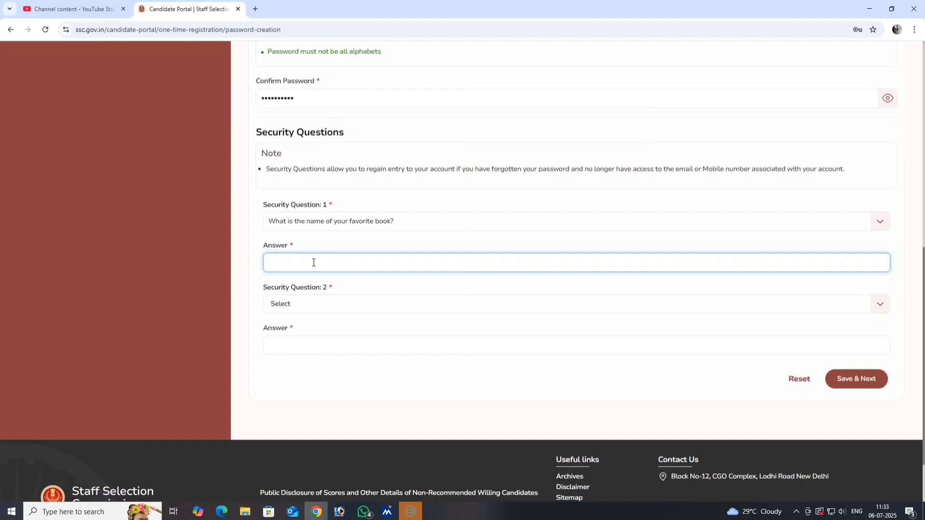
Step: Choose the birth city question, answer it, and retype the first answer in capitals
left_click(312, 307)
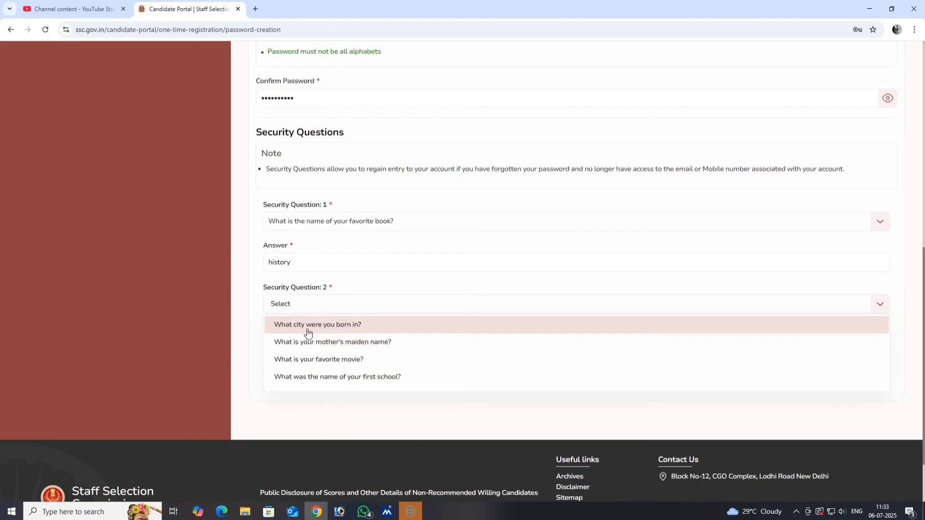
left_click(344, 330)
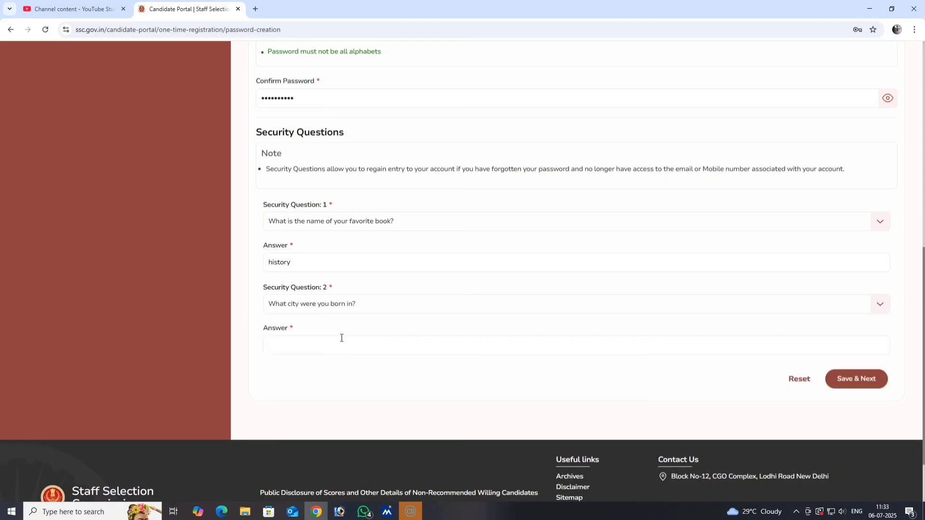
left_click(324, 345)
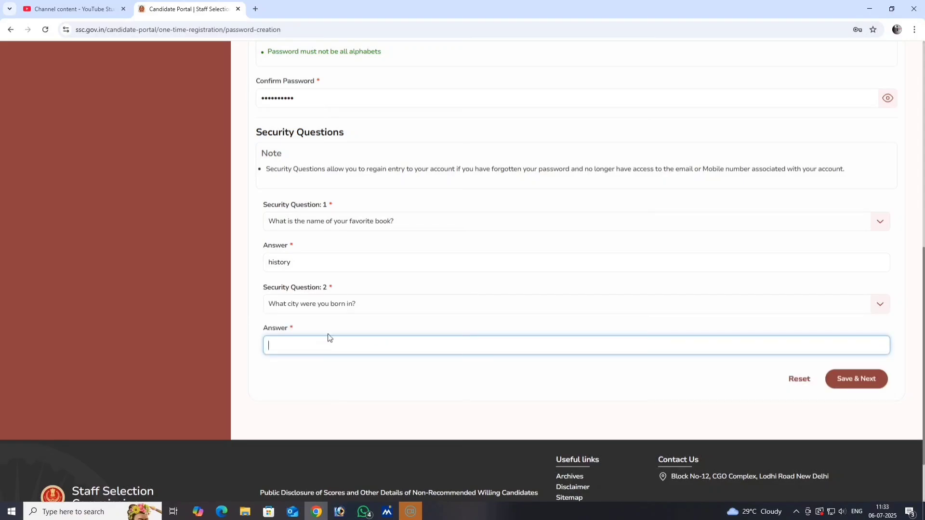
left_click_drag(311, 267, 252, 280)
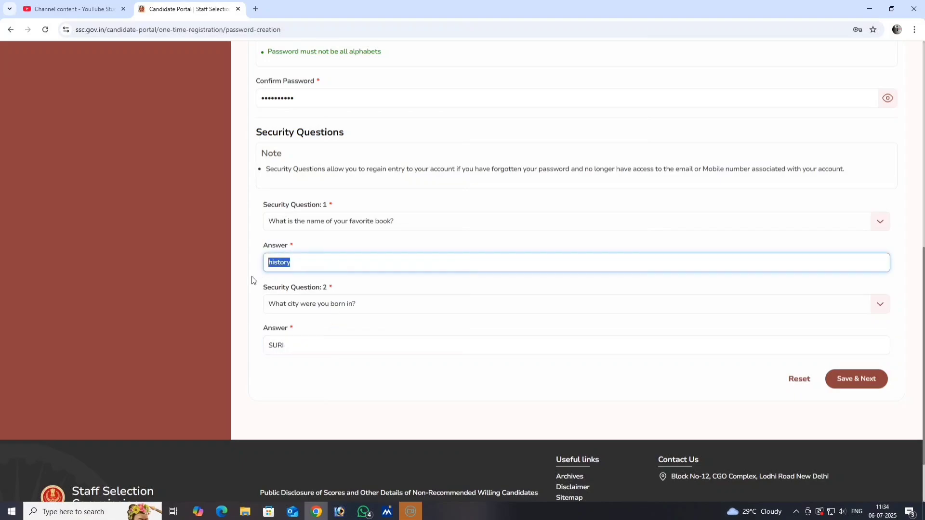
scroll(289, 303, "up", 4)
scroll(300, 307, "down", 5)
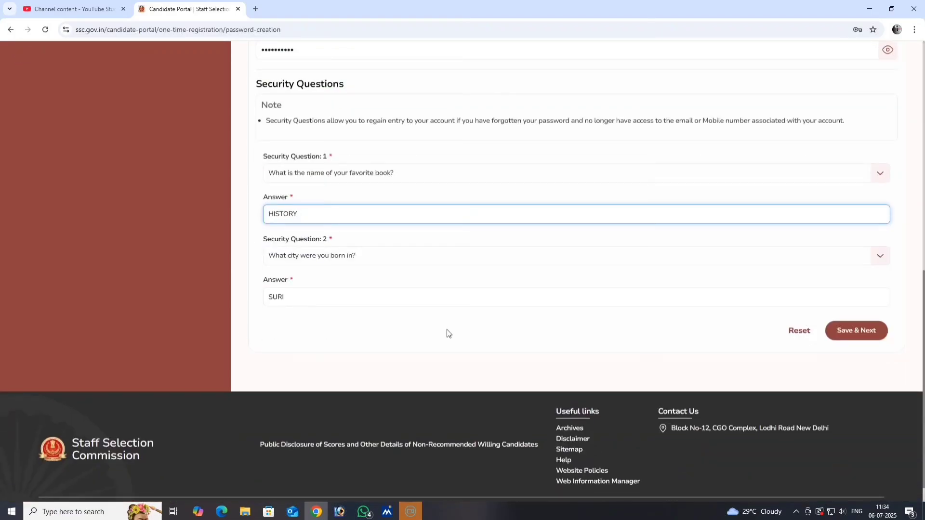
Step: Save the new password and security questions, then let Chrome store the new password
left_click(855, 332)
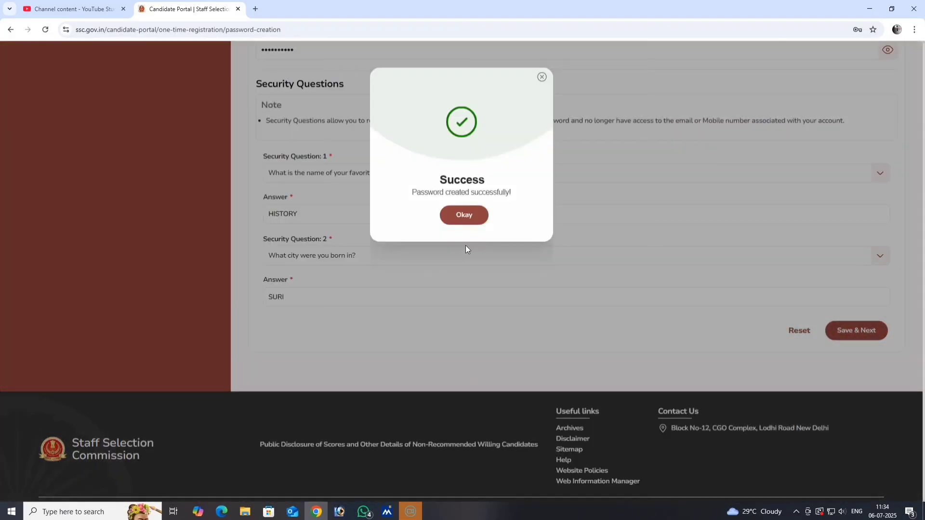
left_click(465, 215)
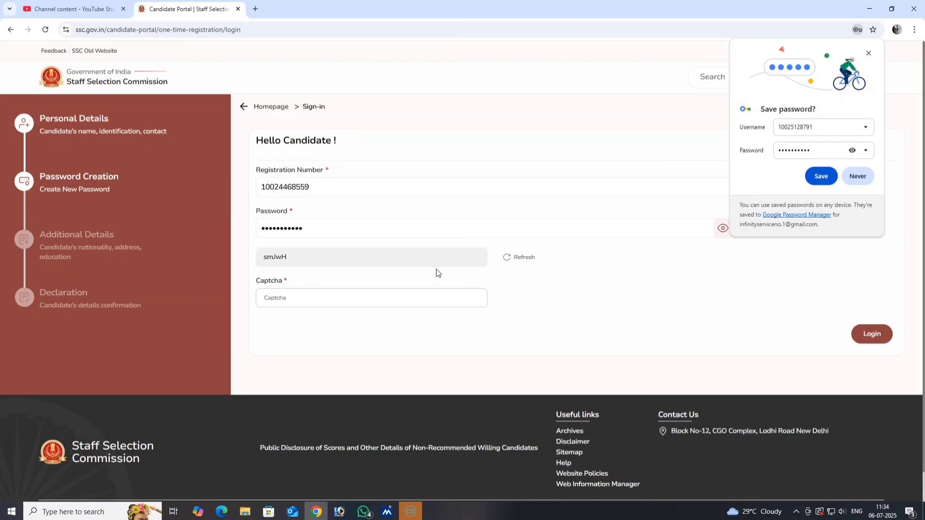
left_click(852, 151)
left_click(821, 176)
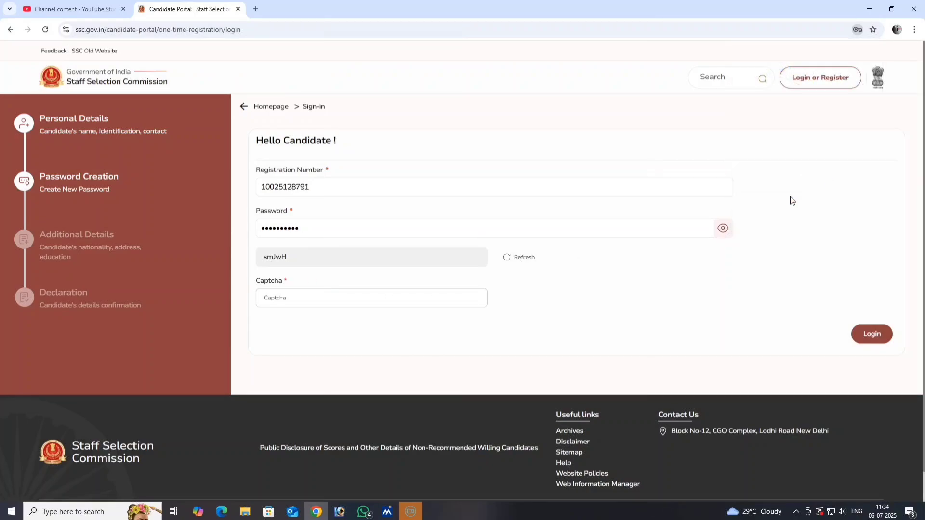
Step: Check the autofilled password on the sign-in form and type the displayed captcha code
left_click(723, 229)
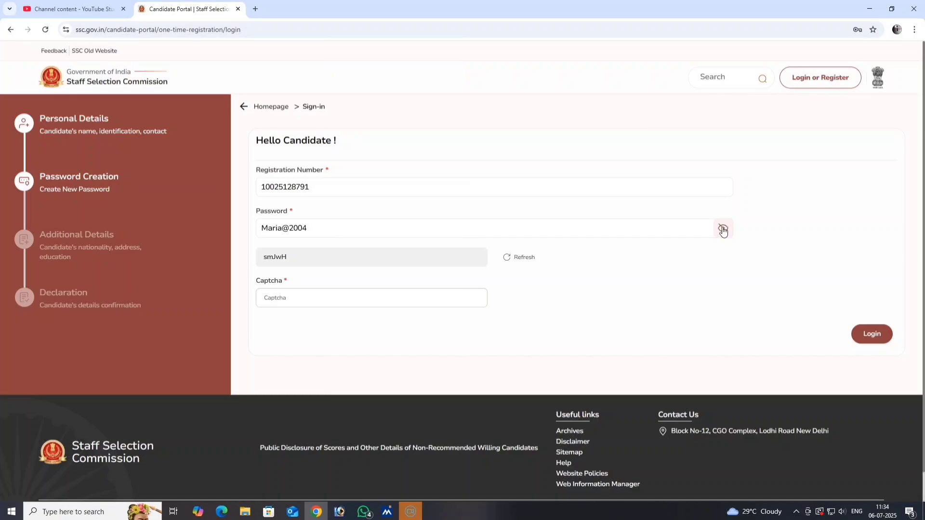
left_click(723, 228)
left_click(362, 302)
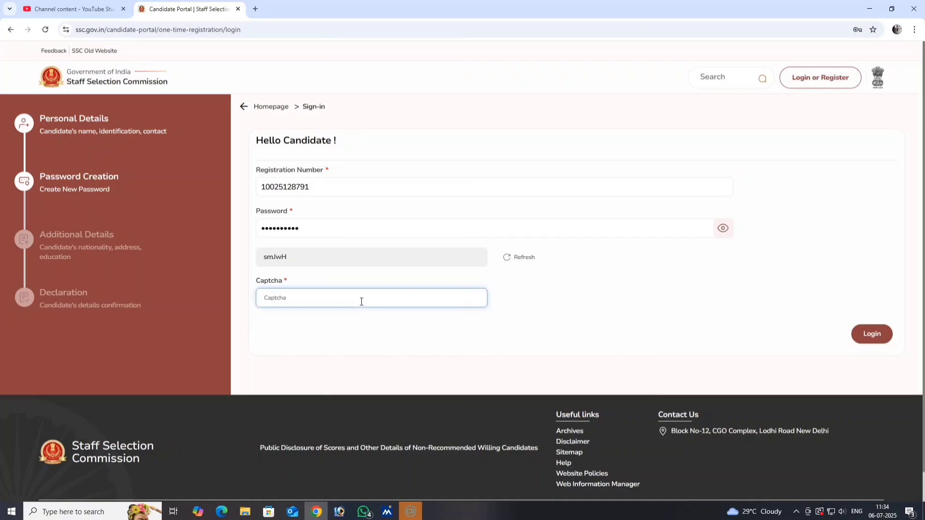
type("smJwH")
Step: Log in, then set Category and Verify Category to ST and Nationality to Citizen of India
left_click(881, 336)
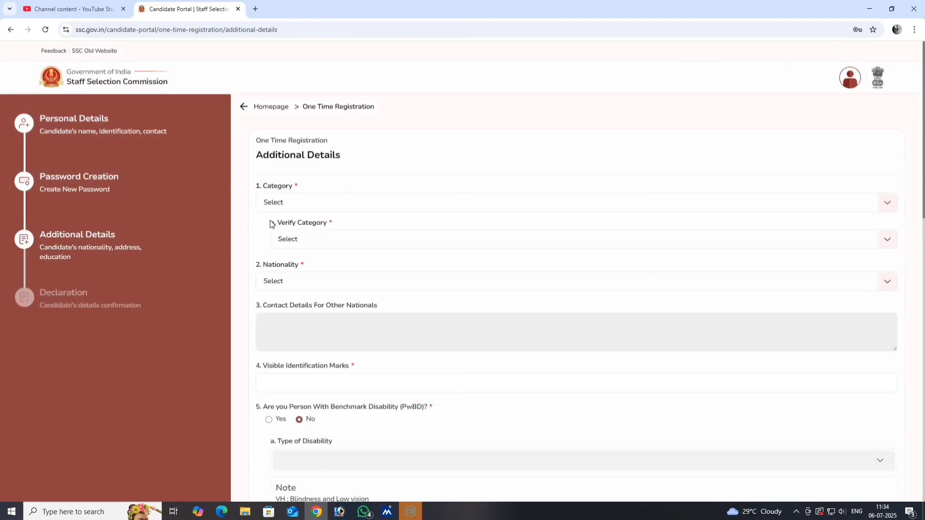
scroll(269, 219, "down", 1)
left_click(307, 159)
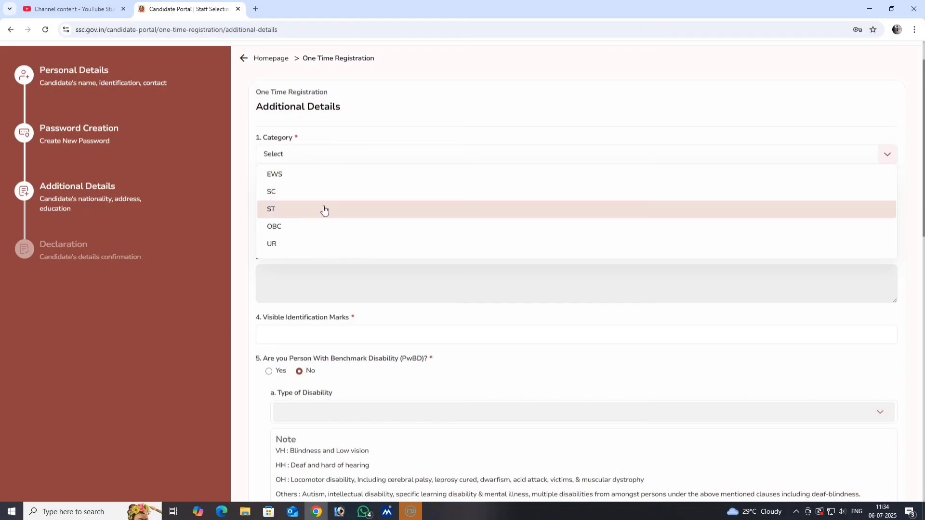
left_click(289, 212)
left_click(333, 192)
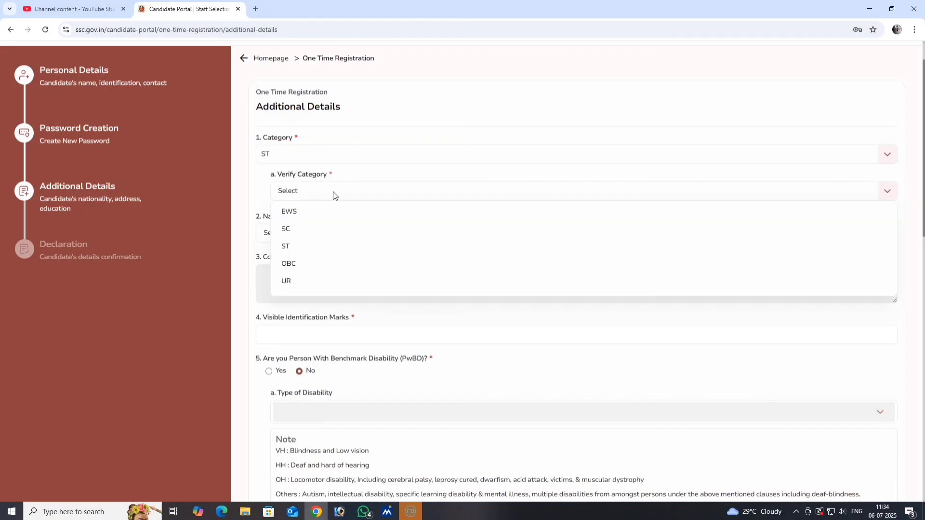
left_click(313, 245)
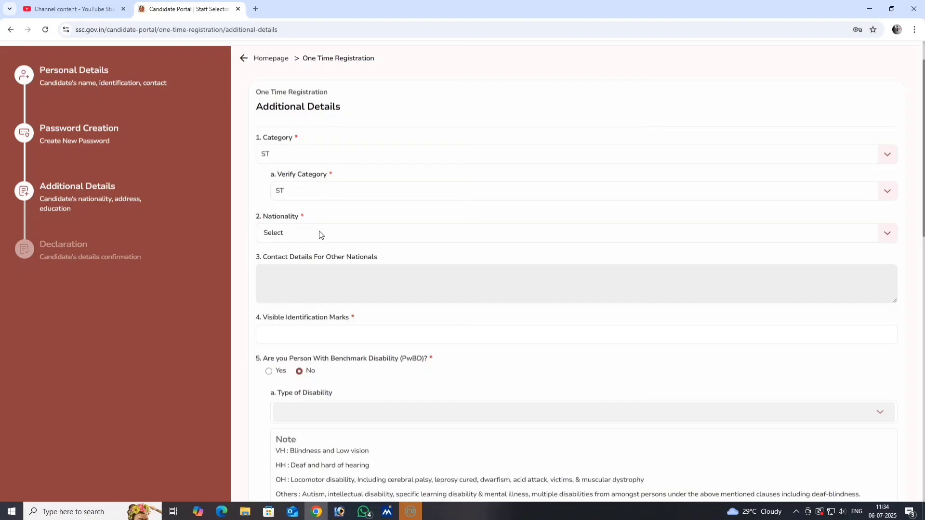
left_click(319, 234)
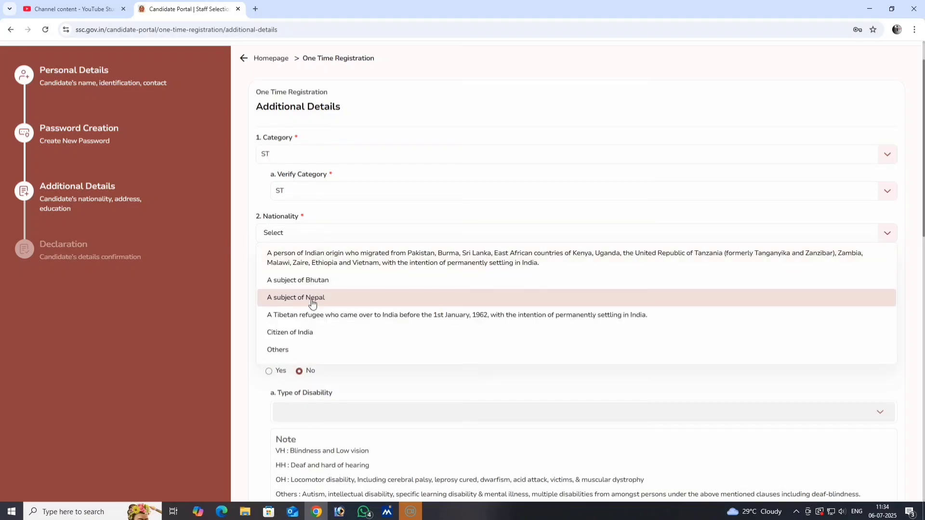
left_click(298, 332)
Step: Enter NO as the Visible Identification Marks
scroll(331, 260, "down", 3)
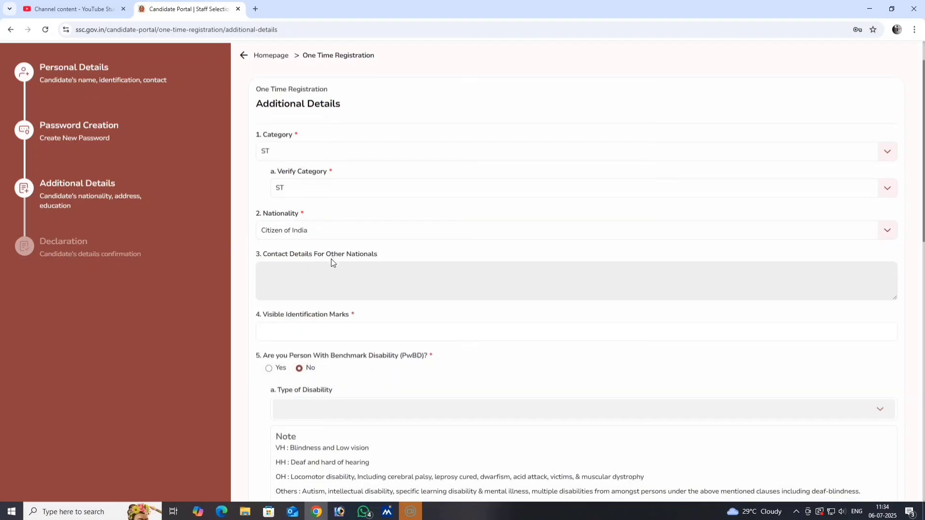
scroll(294, 212, "up", 1)
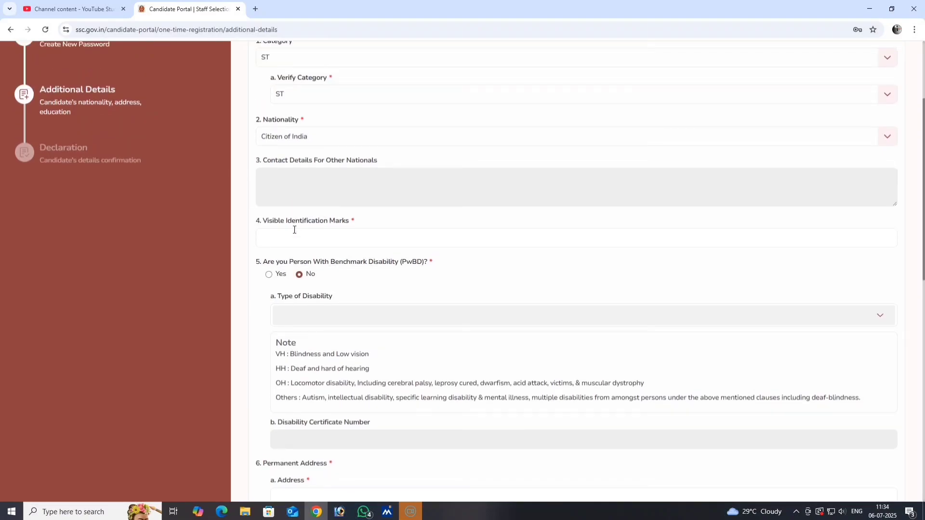
left_click(328, 242)
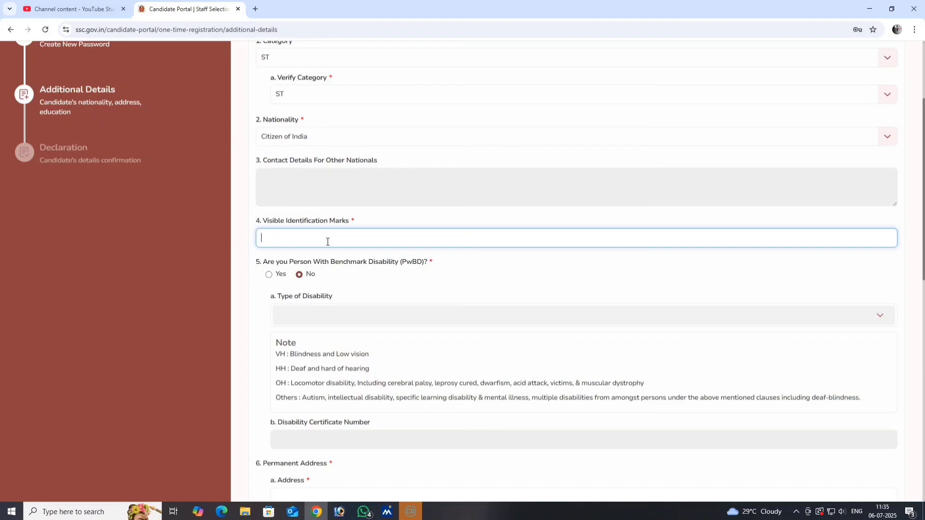
type("LEFT HAND BLACK MOLE")
left_click_drag(356, 241, 250, 252)
type("NO")
scroll(328, 253, "down", 1)
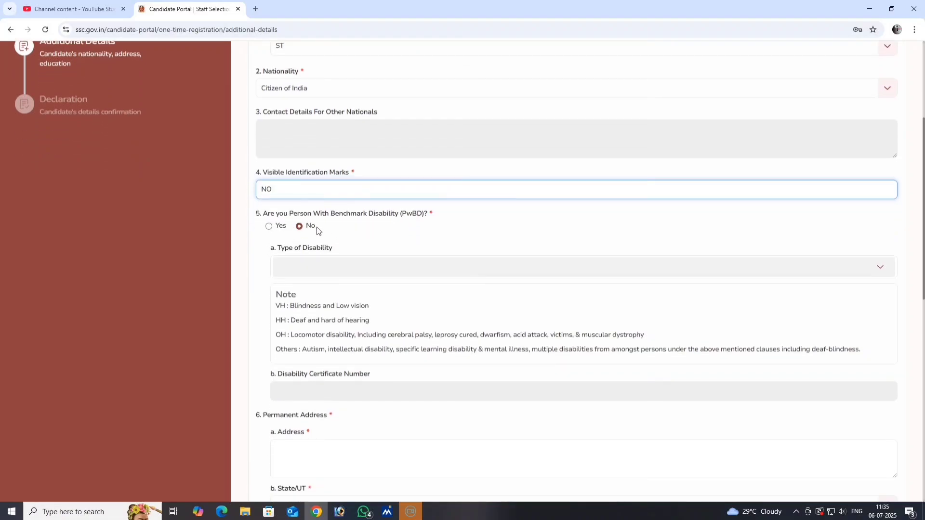
scroll(337, 227, "down", 1)
scroll(336, 231, "down", 1)
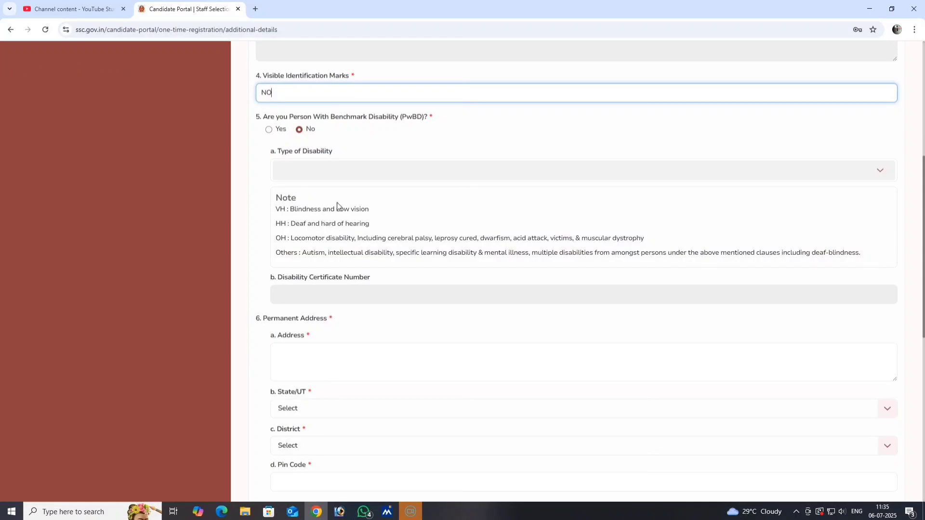
scroll(336, 206, "down", 2)
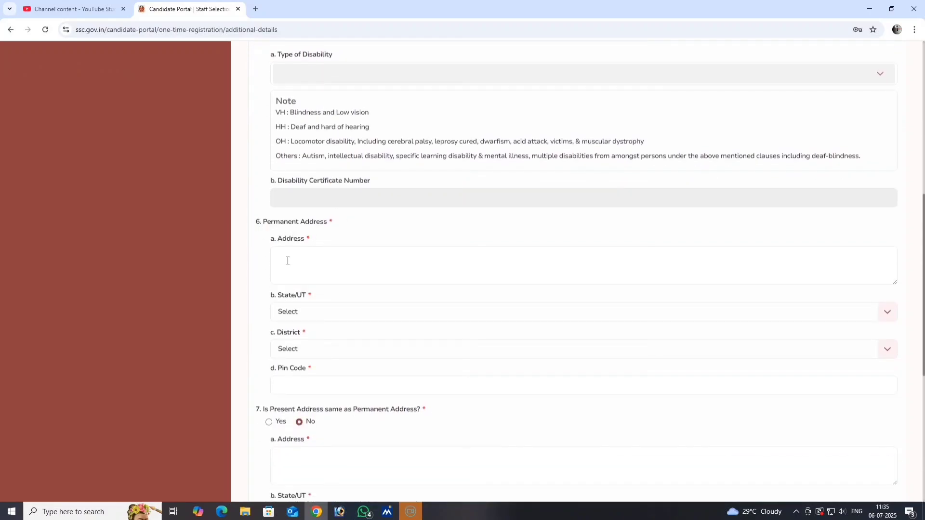
Step: Enter the permanent street address, choose West Bengal and Birbhum, and type the pin code
left_click(284, 258)
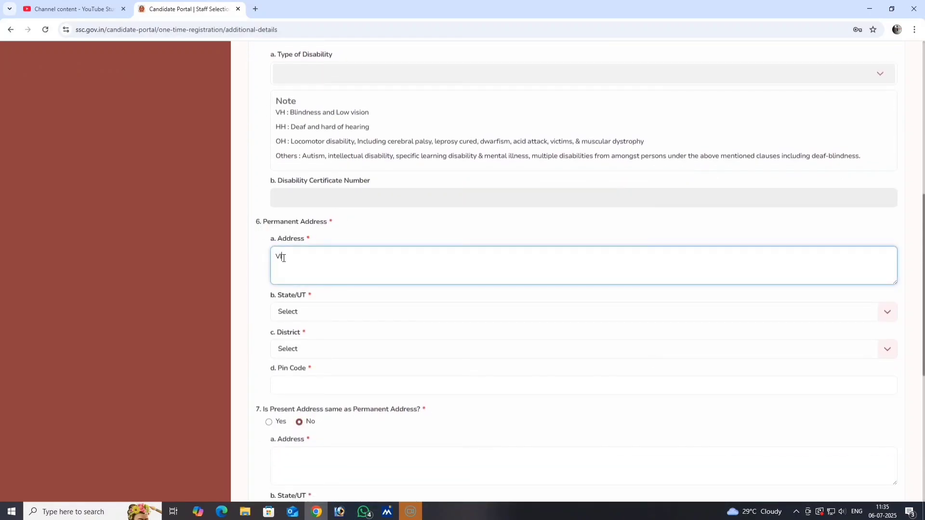
left_click(307, 314)
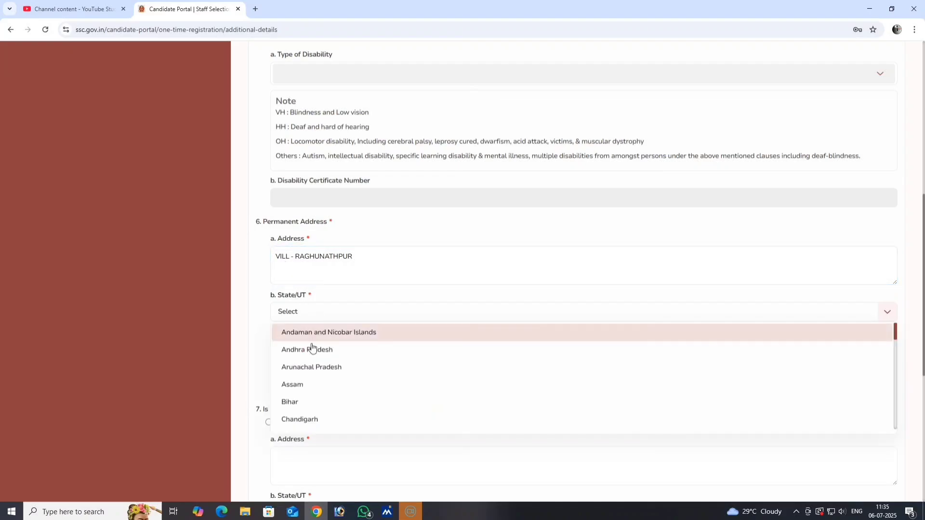
scroll(316, 369, "down", 2)
scroll(315, 370, "down", 9)
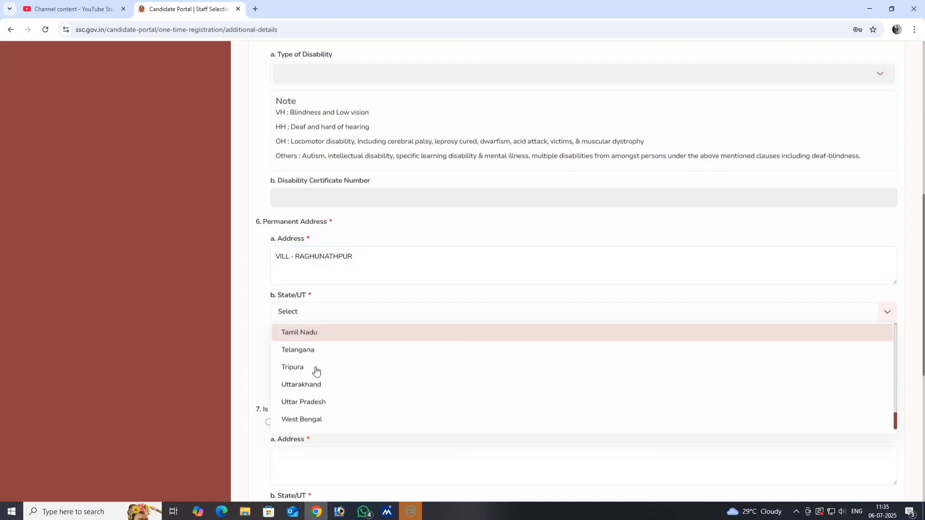
left_click(310, 422)
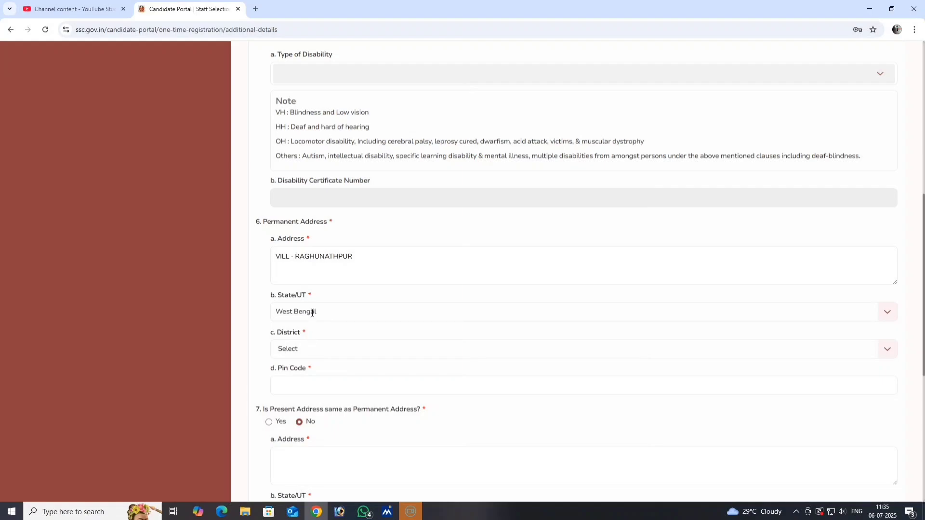
scroll(311, 338, "down", 2)
left_click(301, 252)
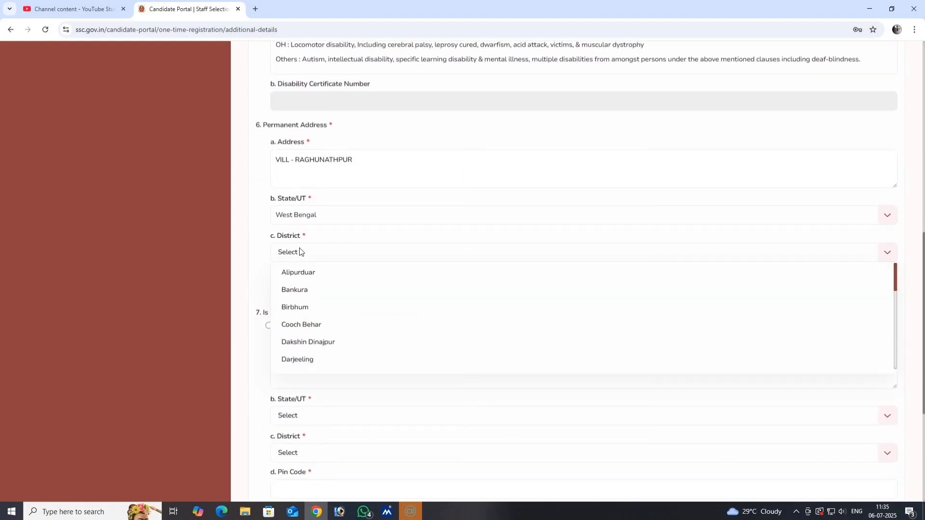
left_click(300, 306)
left_click(324, 290)
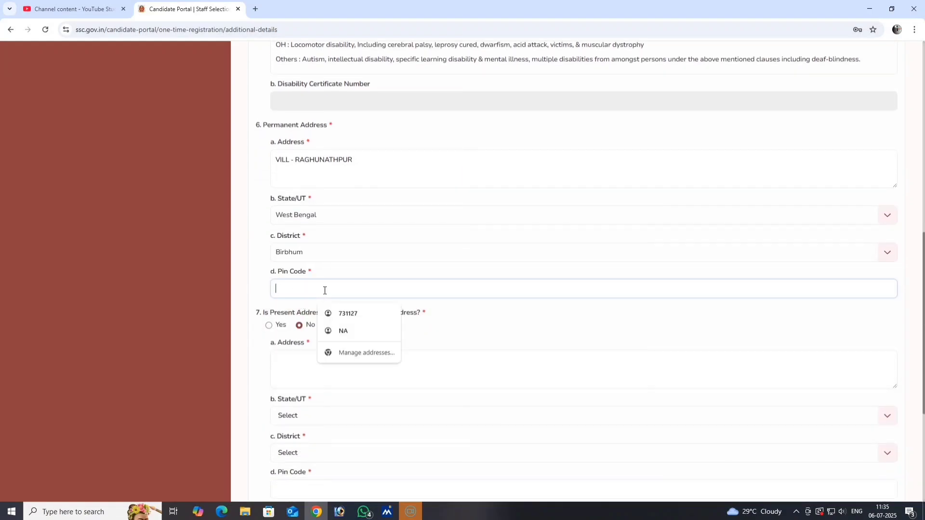
type("731")
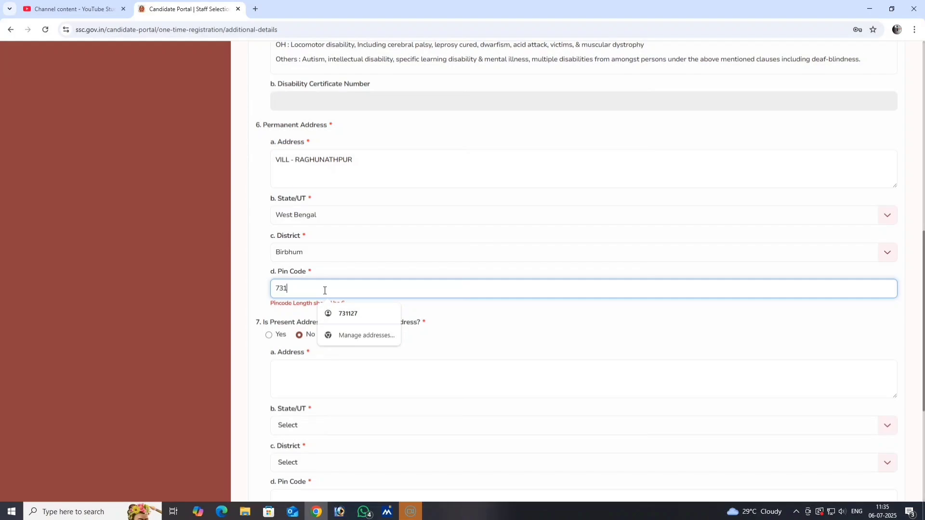
type("127")
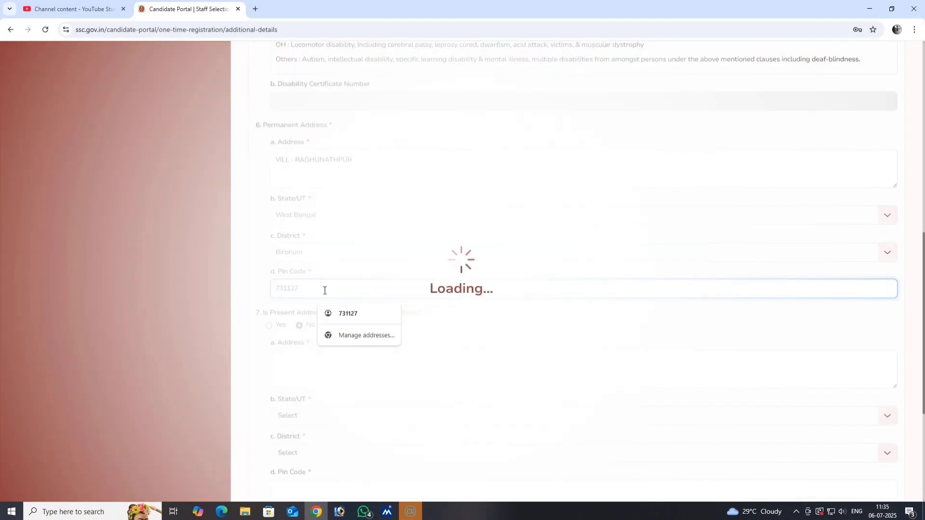
Step: Finish the pin code and select Yes for present address same as permanent
left_click(554, 314)
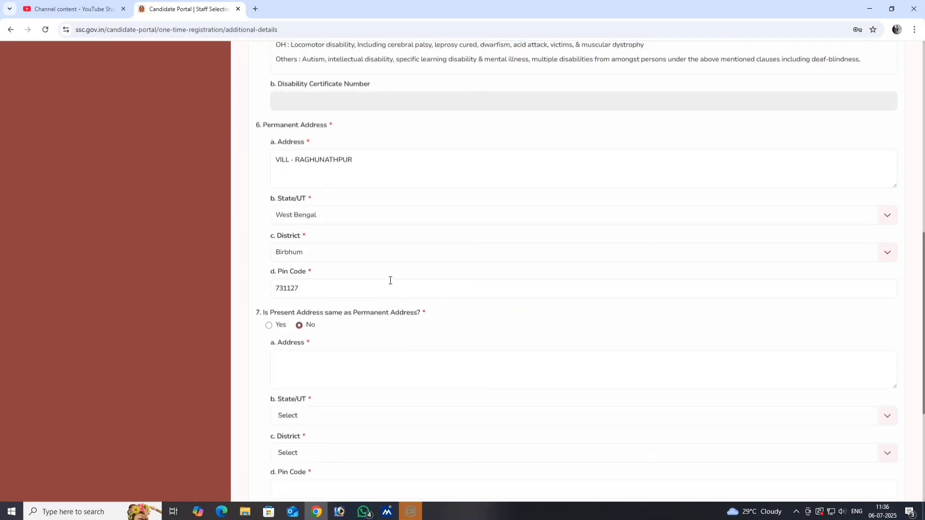
scroll(366, 289, "down", 1)
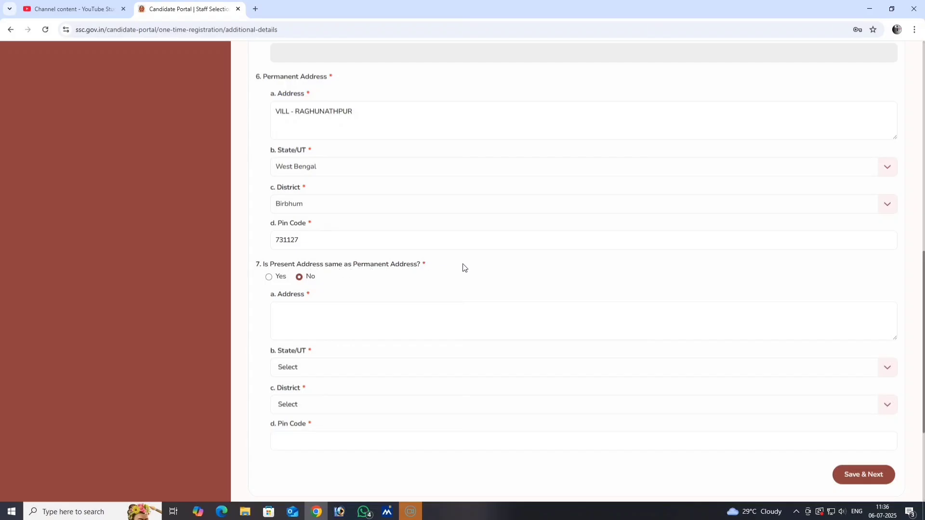
left_click(268, 278)
Step: Save the additional details with Save & Next and acknowledge the success message
scroll(432, 302, "down", 2)
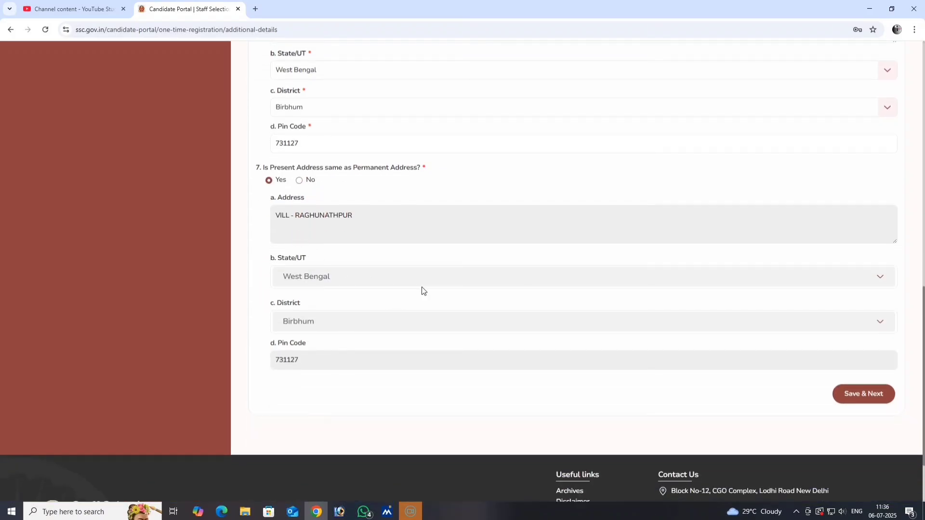
scroll(424, 290, "down", 2)
scroll(424, 291, "up", 7)
scroll(419, 288, "down", 2)
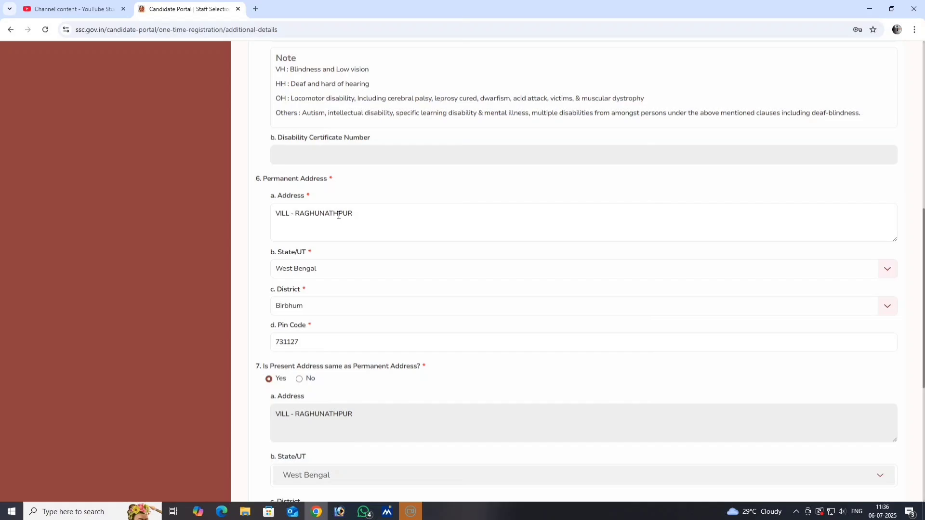
scroll(447, 268, "down", 4)
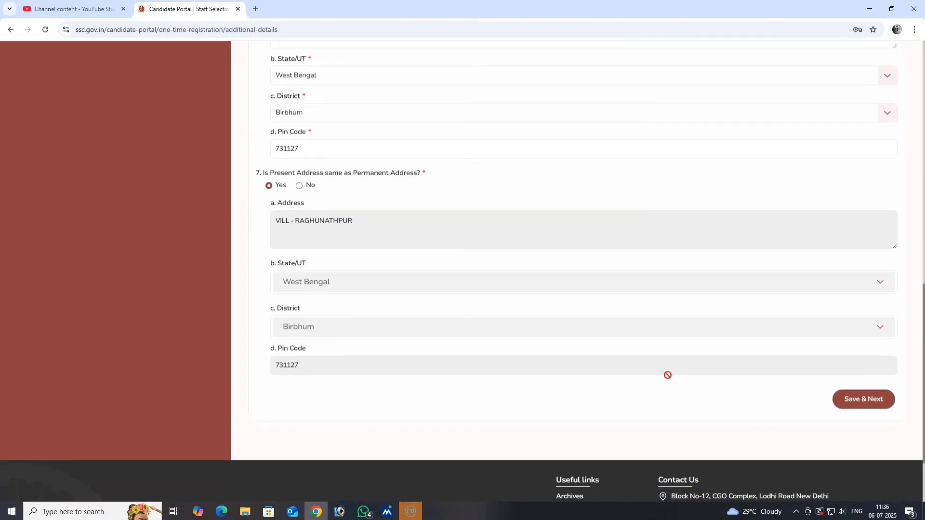
left_click(867, 398)
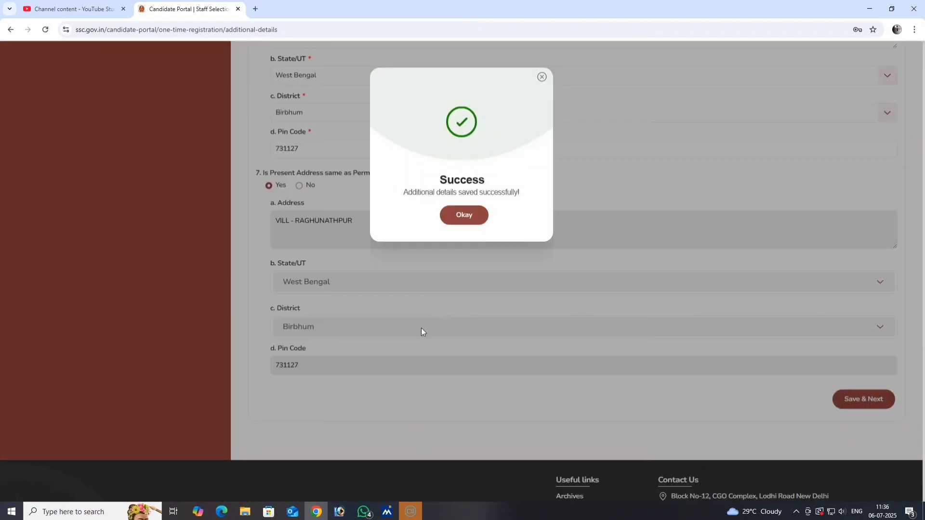
left_click(470, 217)
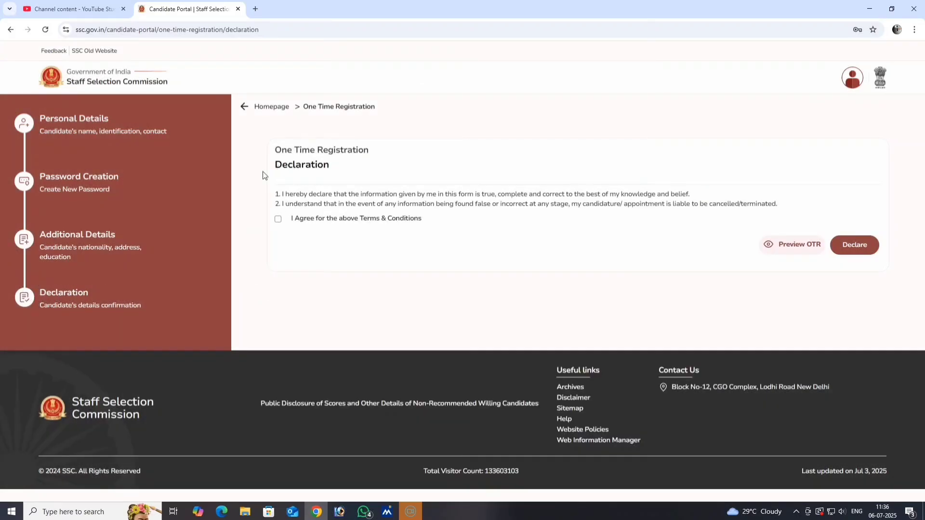
Step: Agree to the Terms & Conditions, Declare, and confirm the success dialog
left_click(278, 219)
left_click(854, 248)
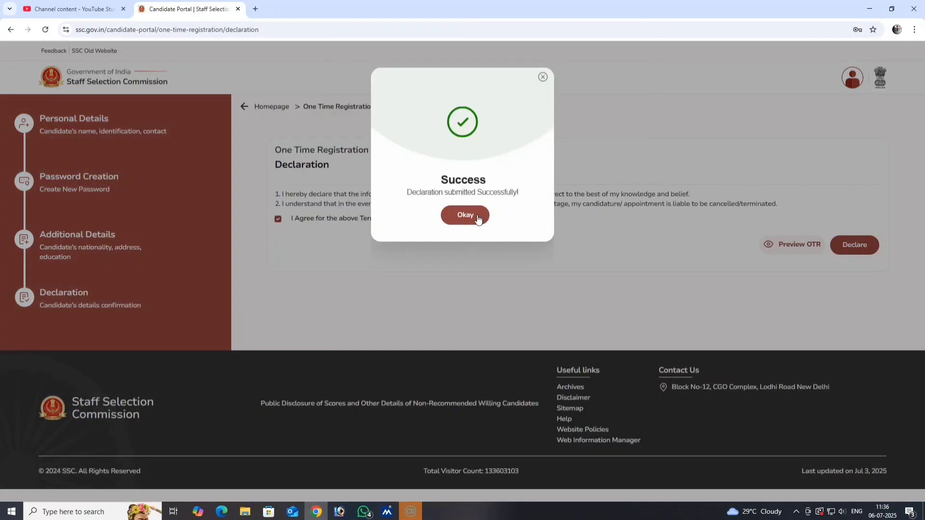
left_click(465, 215)
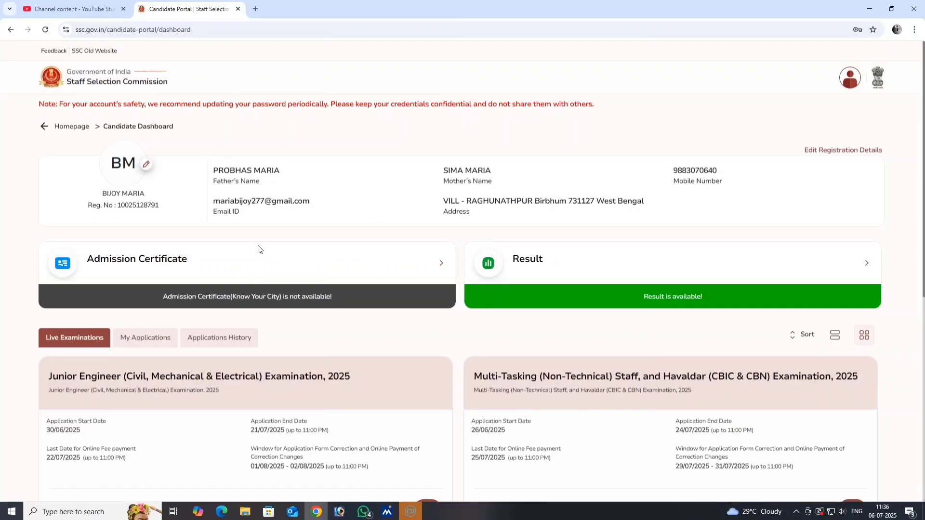
scroll(288, 250, "down", 3)
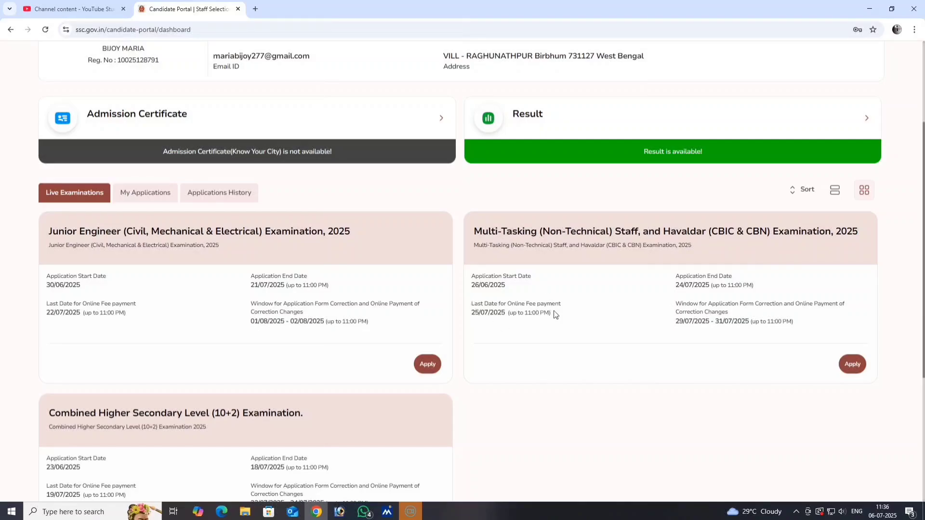
Step: Apply for Multi-Tasking 2025, open Fill Form, and save the prefilled personal details
left_click(853, 365)
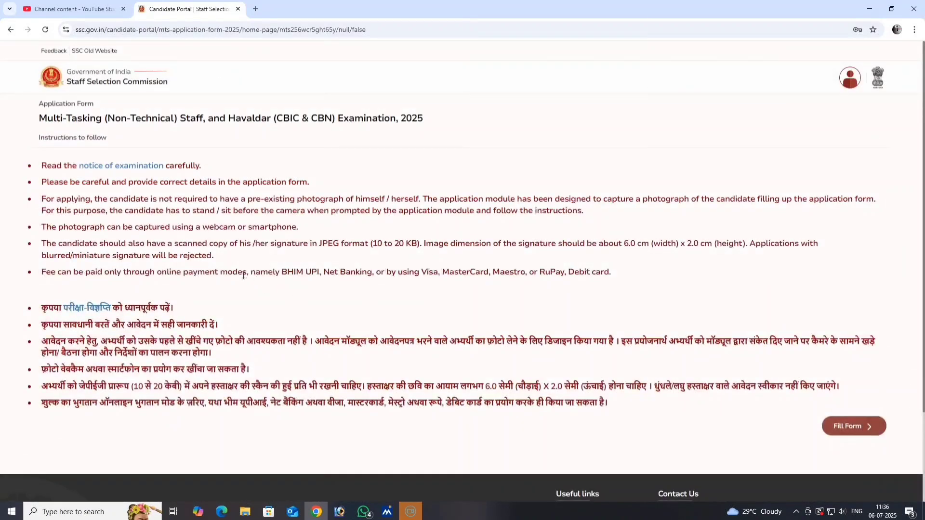
left_click(843, 431)
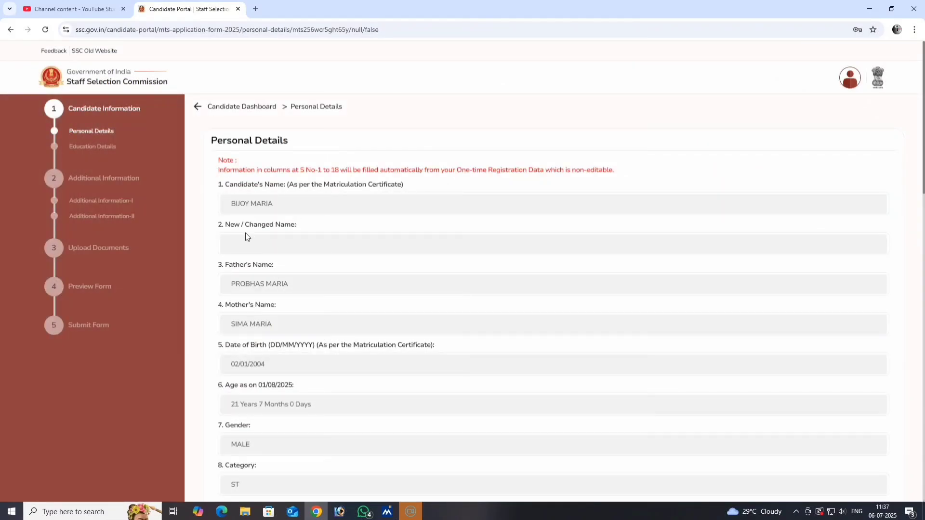
scroll(270, 255, "down", 2)
scroll(341, 284, "down", 1)
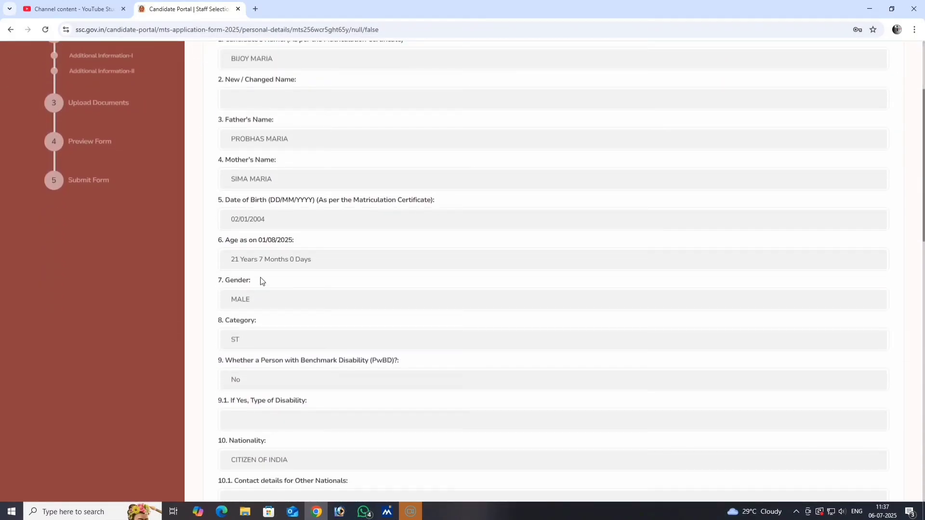
scroll(262, 281, "down", 5)
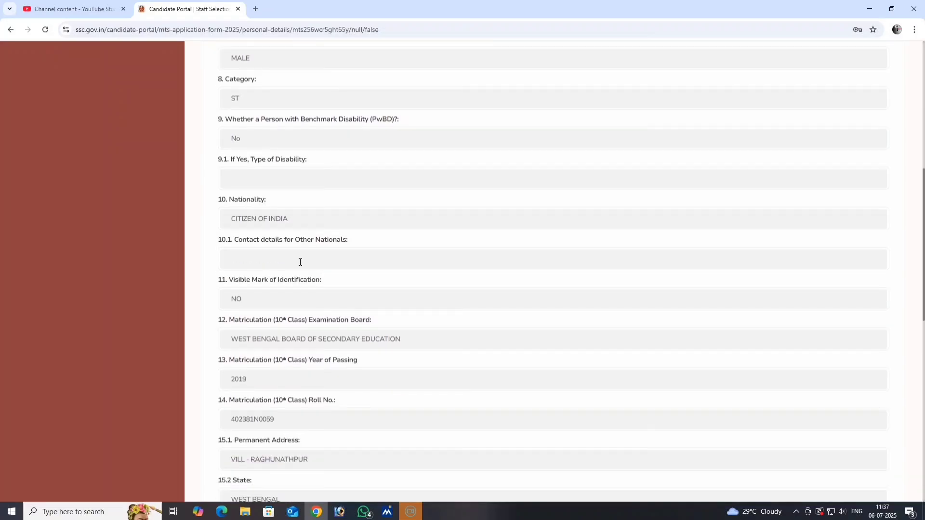
scroll(294, 260, "down", 10)
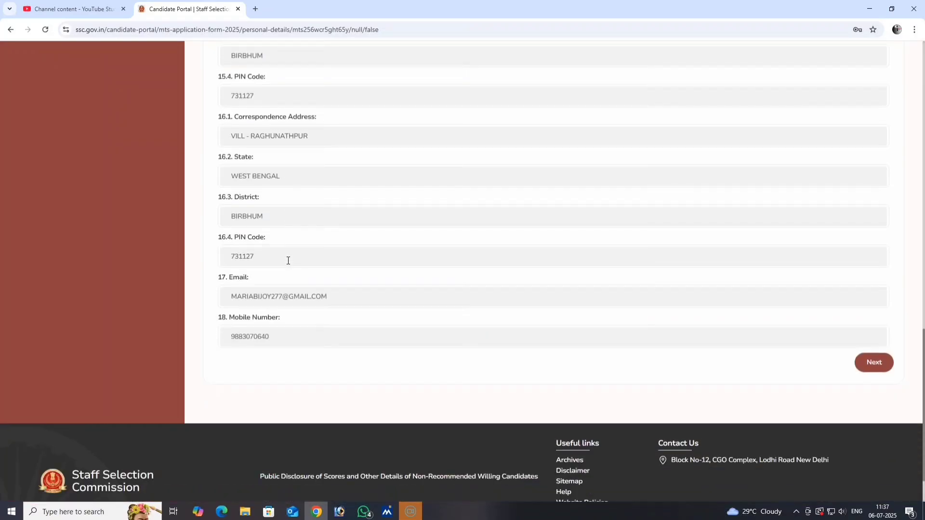
left_click(874, 363)
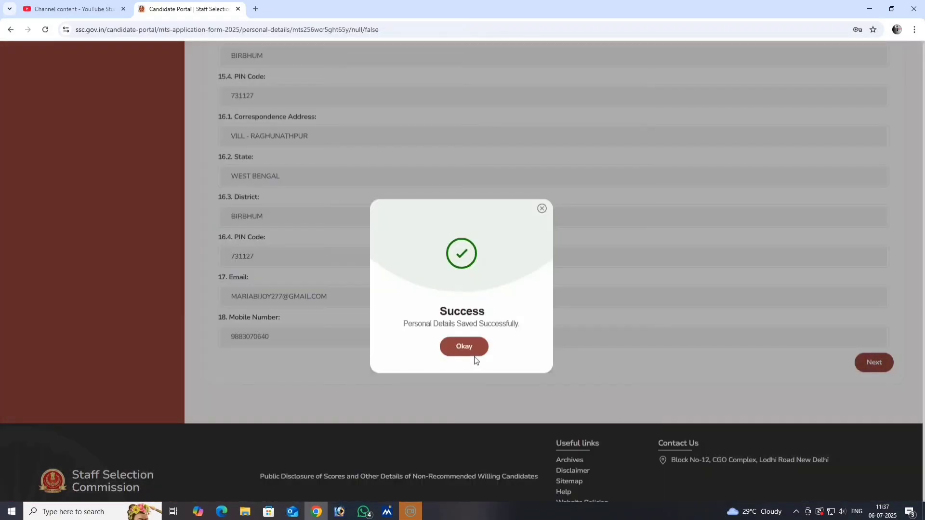
left_click(471, 347)
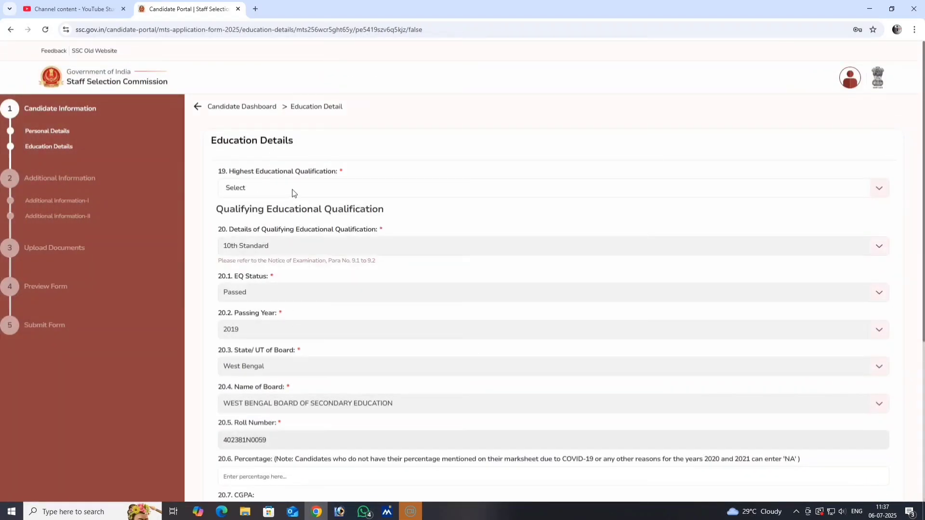
Step: Choose Graduation as Highest Educational Qualification and review the 10th Standard details below
left_click(311, 193)
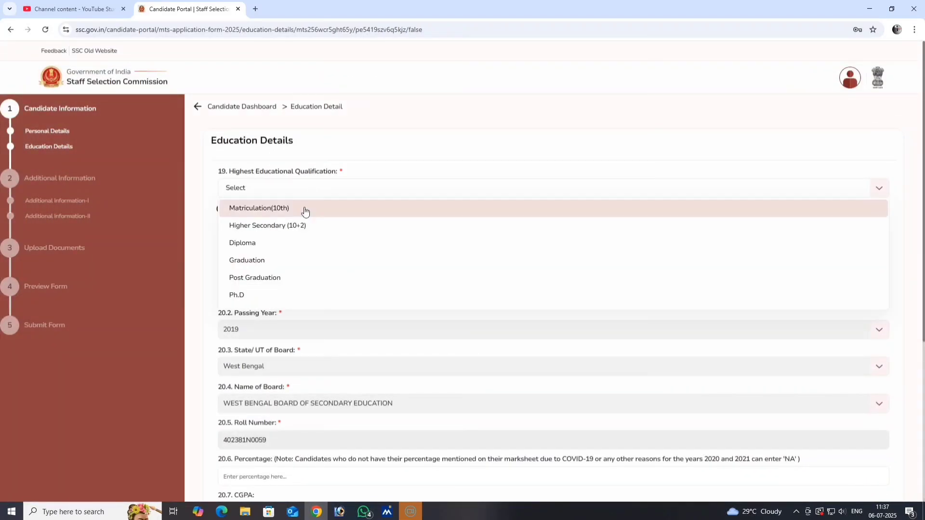
left_click(263, 261)
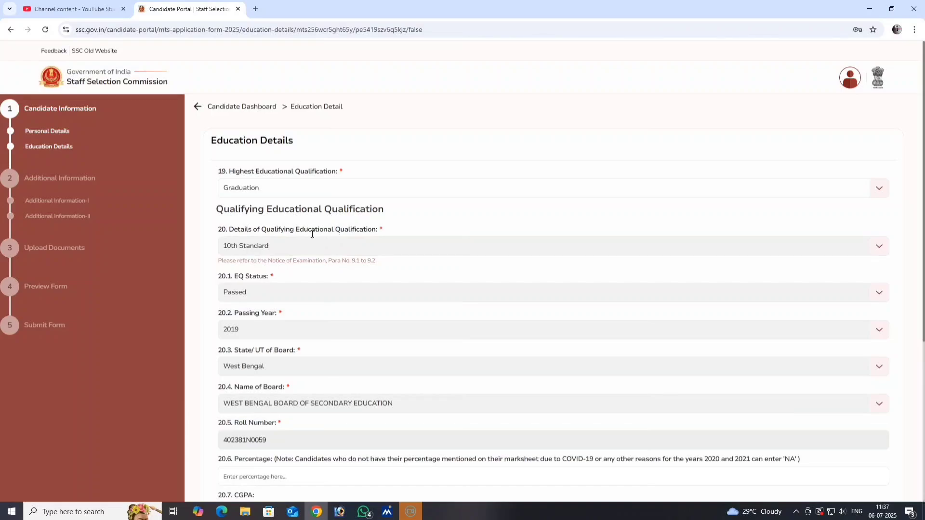
scroll(312, 233, "down", 1)
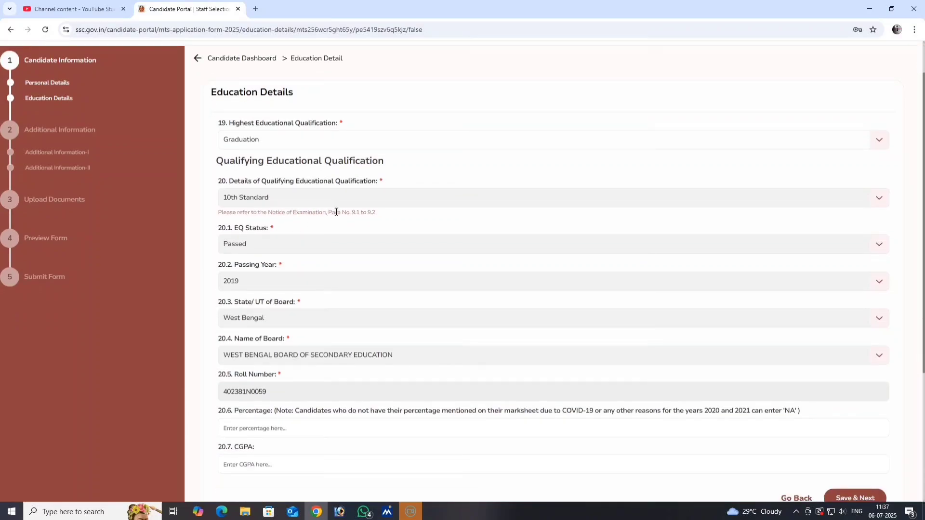
scroll(328, 208, "down", 1)
scroll(356, 202, "down", 1)
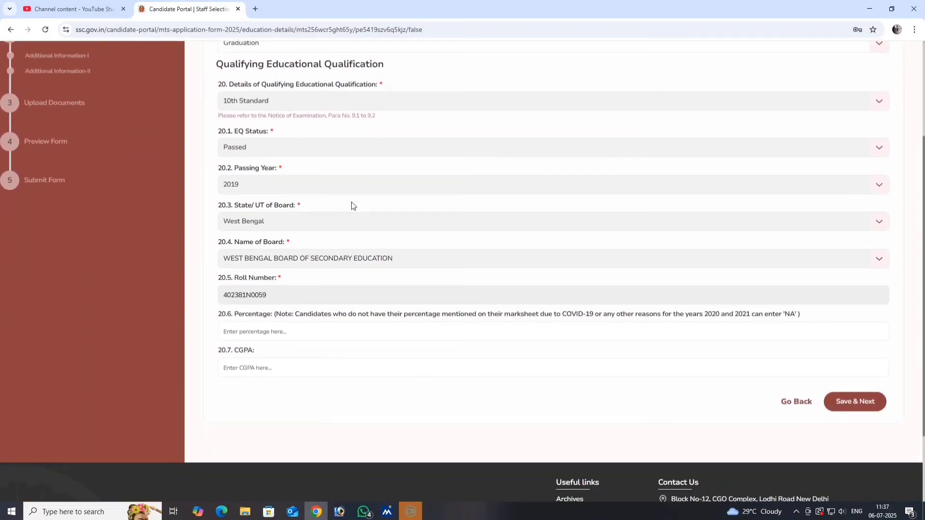
scroll(294, 236, "down", 1)
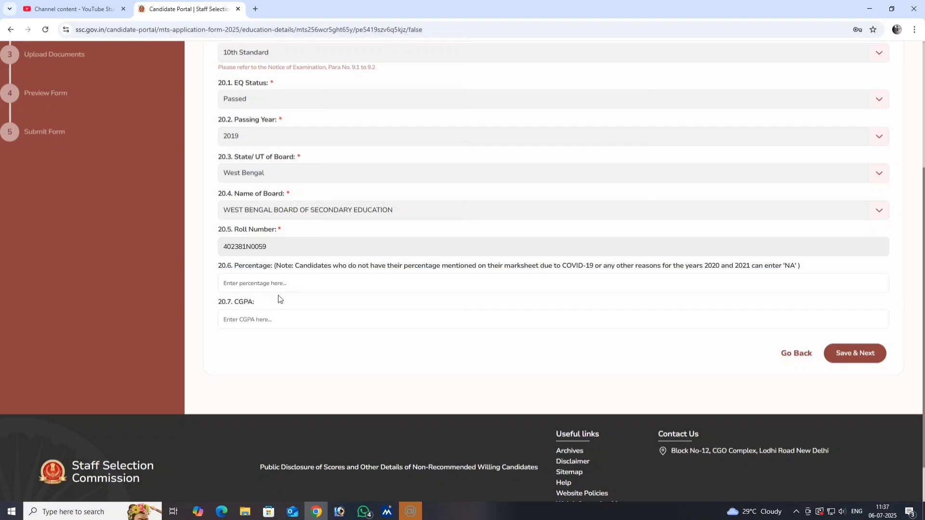
scroll(327, 313, "up", 1)
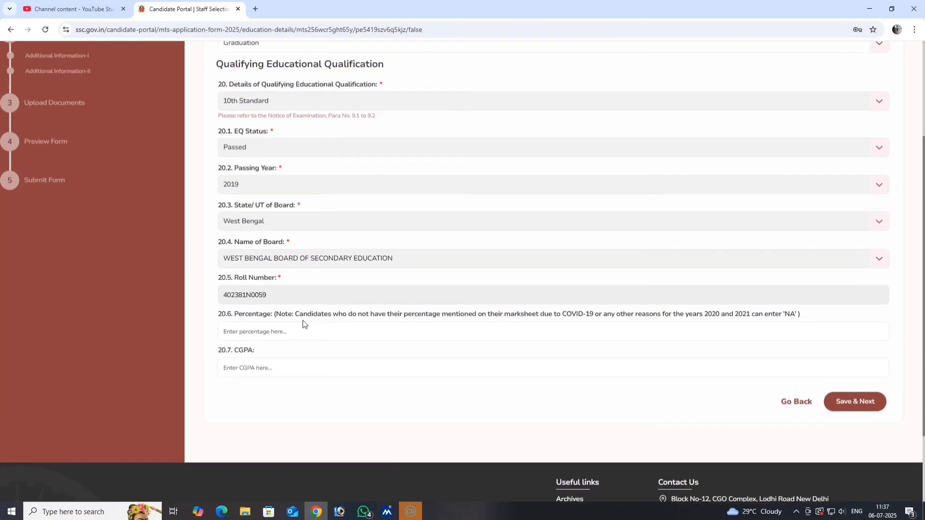
scroll(287, 324, "up", 1)
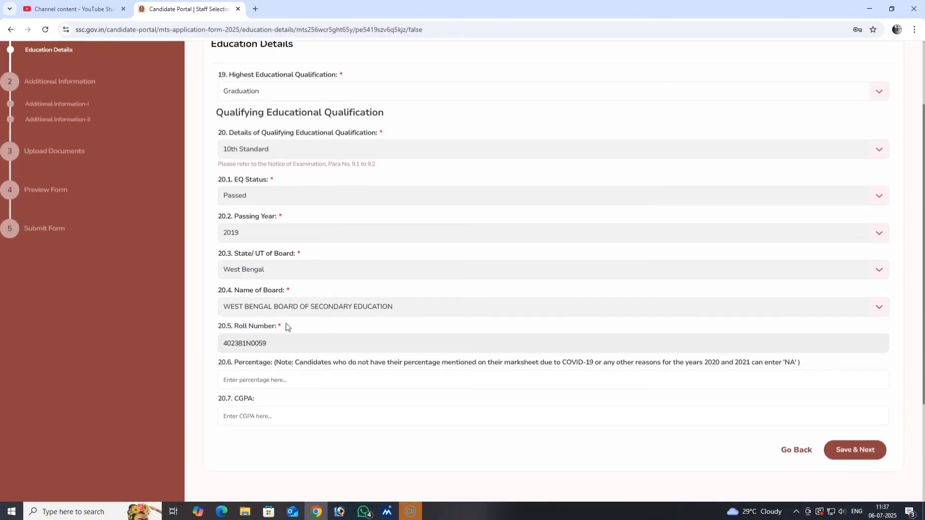
scroll(287, 327, "up", 2)
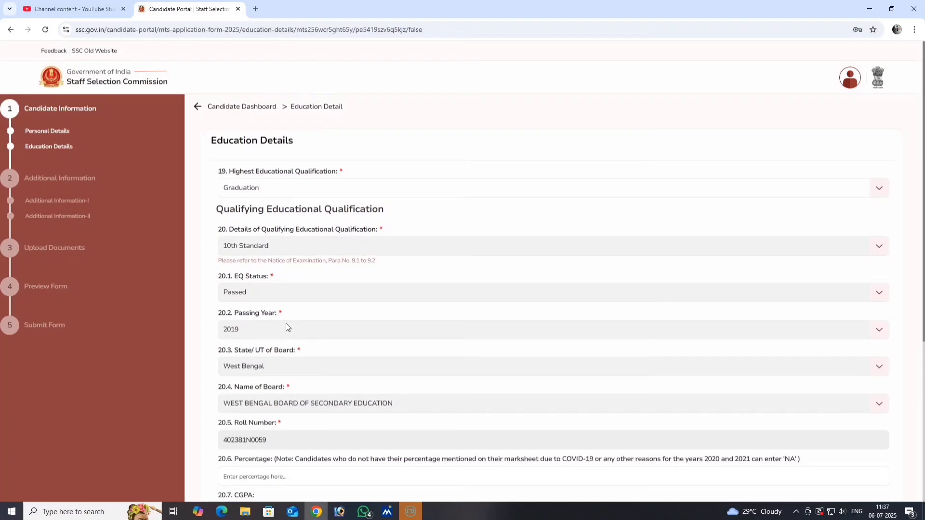
scroll(301, 274, "down", 2)
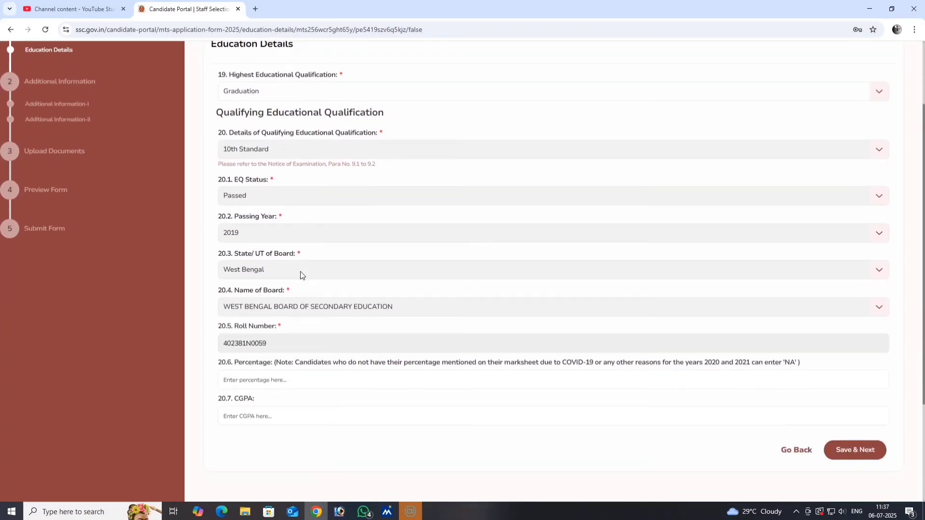
scroll(258, 226, "down", 1)
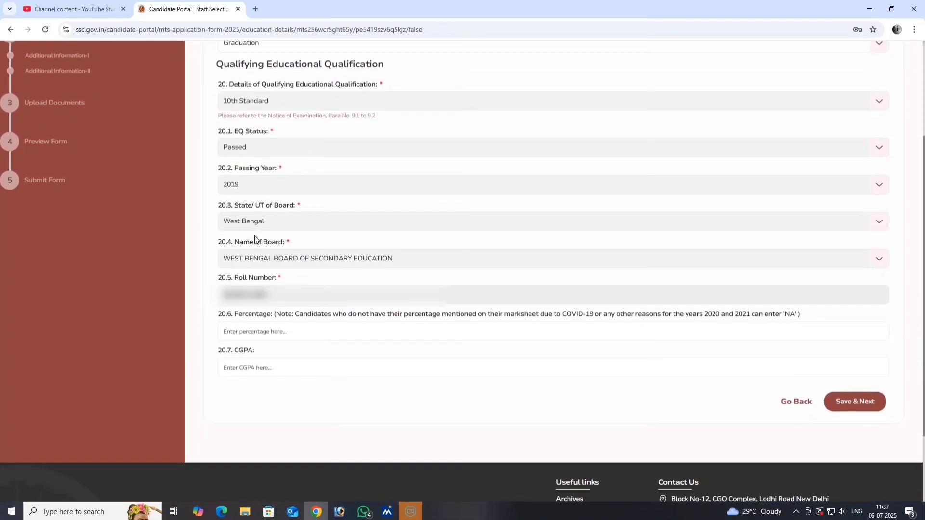
scroll(256, 241, "down", 1)
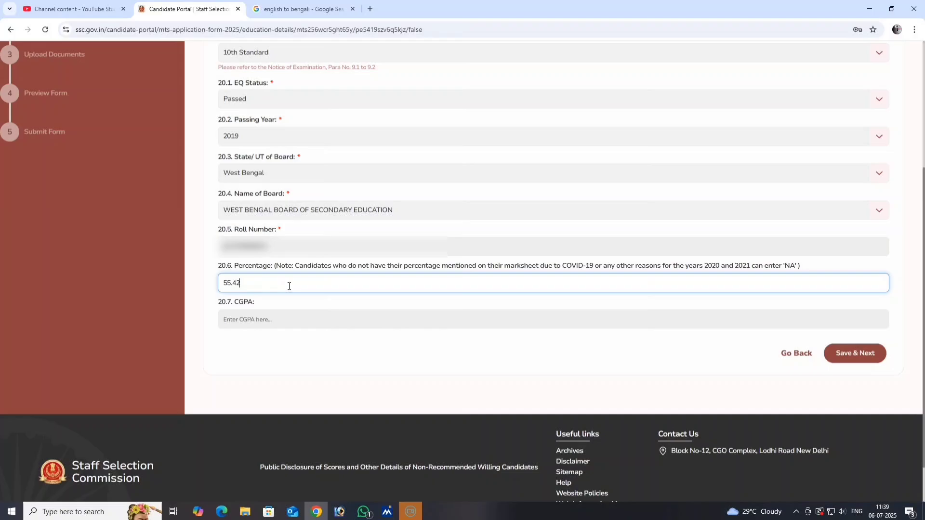
Step: Correct the 10th-class percentage to 55.42 and save the education details
key("BackSpace")
key("BackSpace")
type("42")
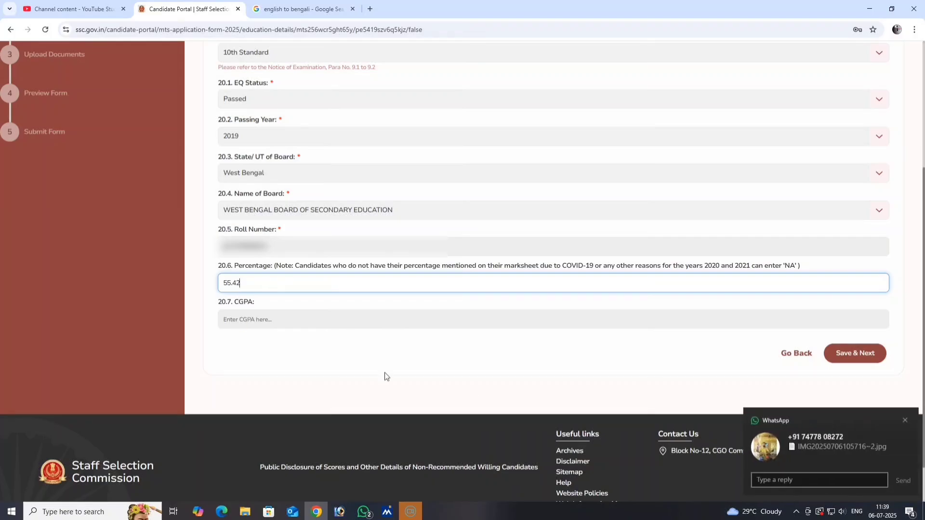
left_click(854, 356)
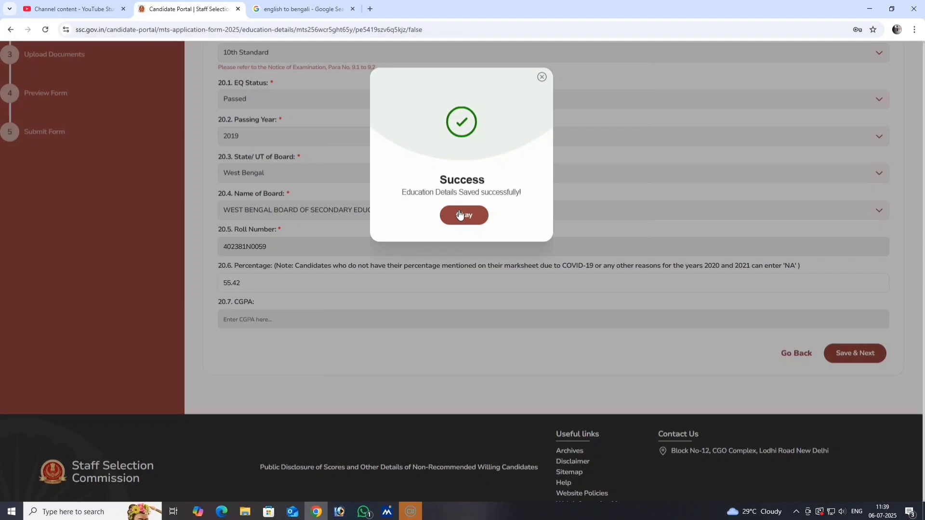
left_click(459, 215)
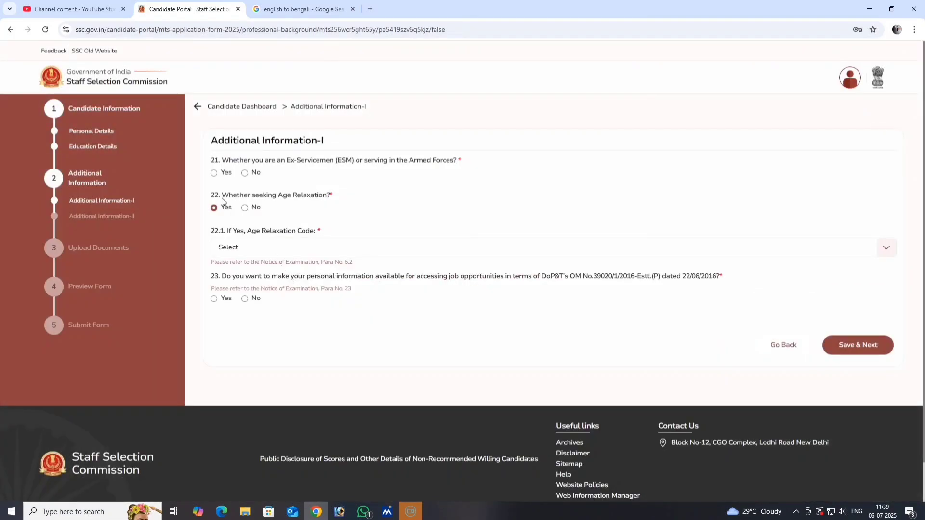
Step: Answer No to the ex-servicemen question and choose age relaxation code 01 - SC/ST
left_click(245, 173)
scroll(316, 220, "down", 1)
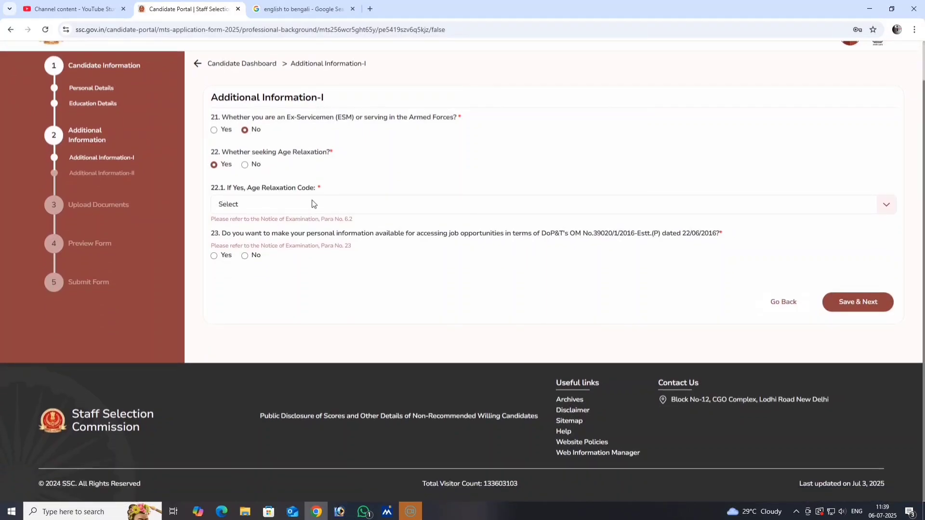
left_click(265, 209)
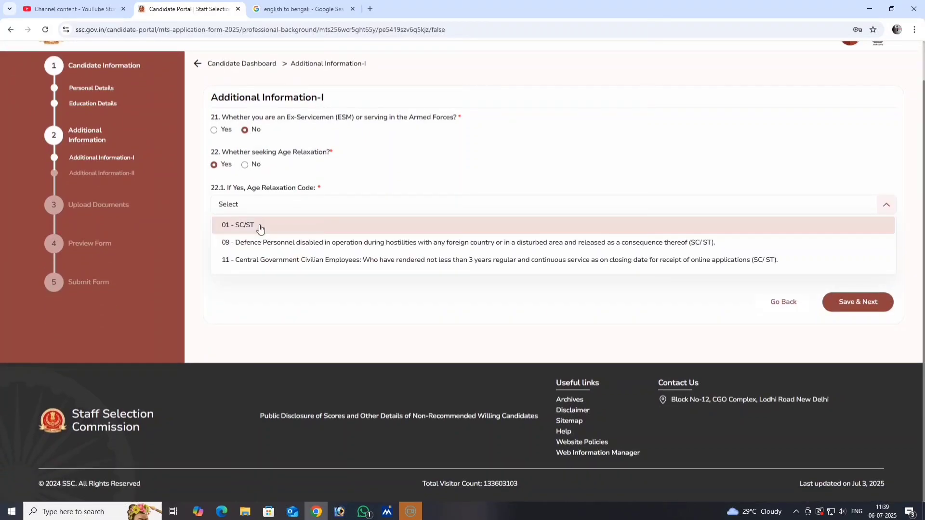
left_click(258, 225)
left_click(274, 204)
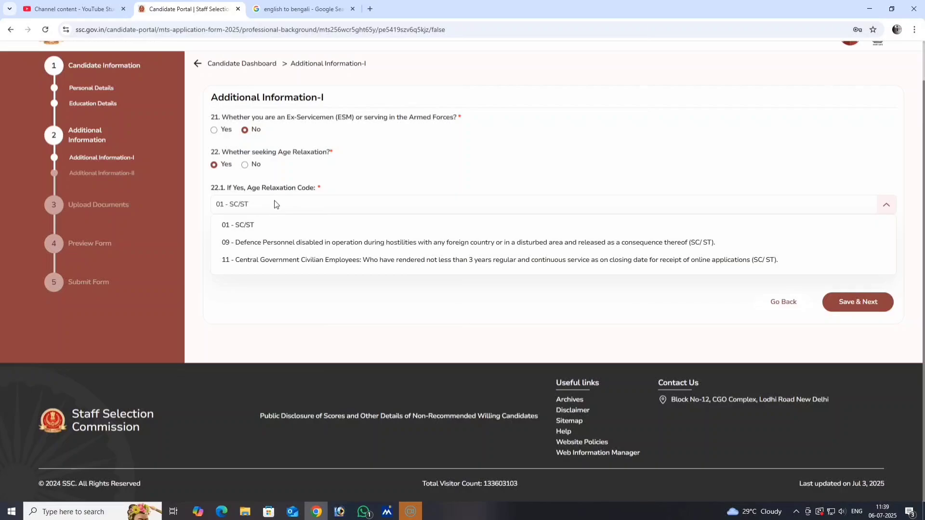
left_click(257, 225)
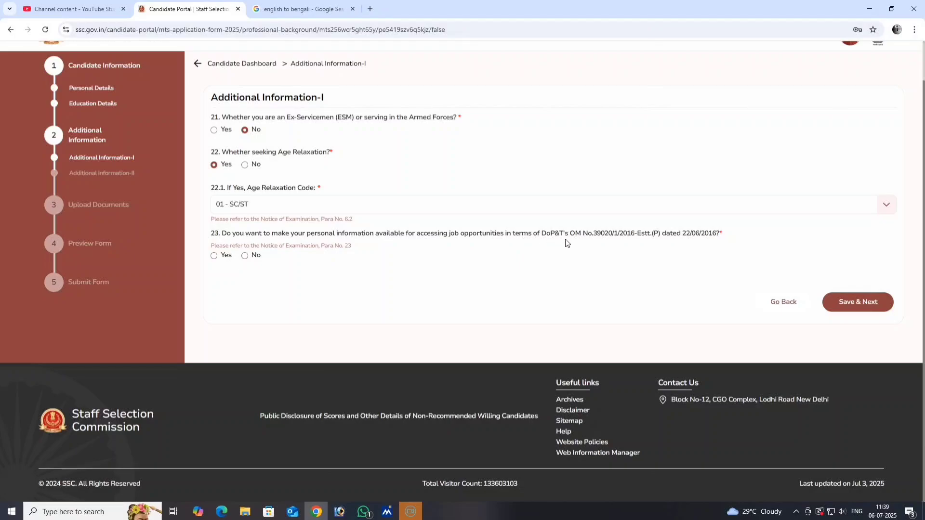
Step: Answer No to question 23 and save the Additional Information-I page
triple_click(669, 243)
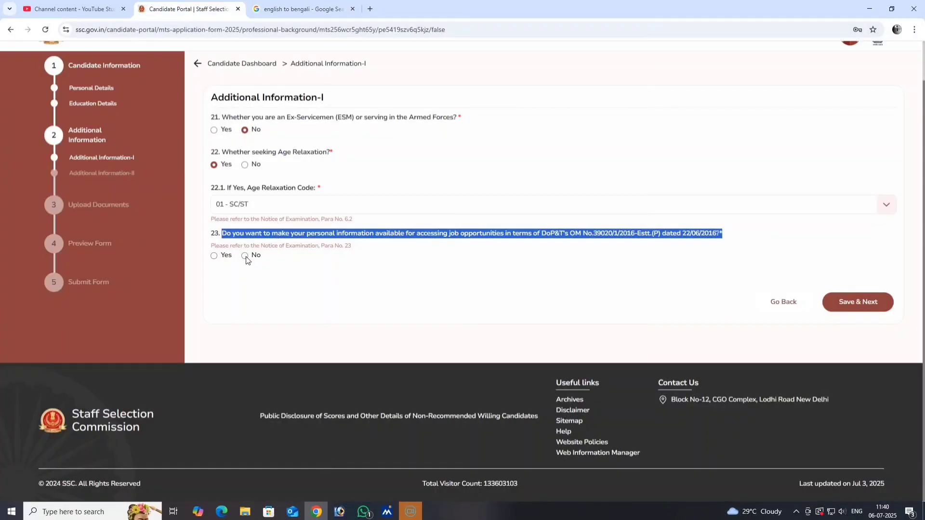
left_click(356, 274)
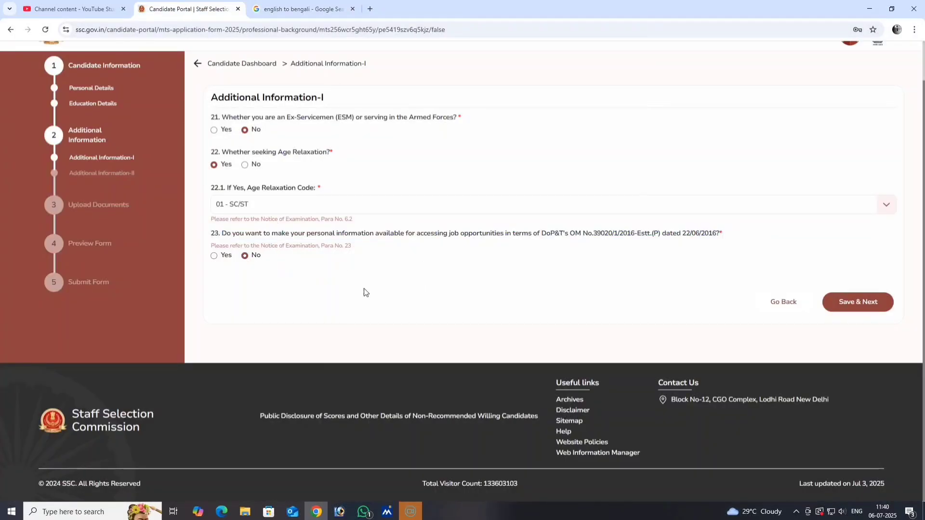
scroll(363, 294, "up", 1)
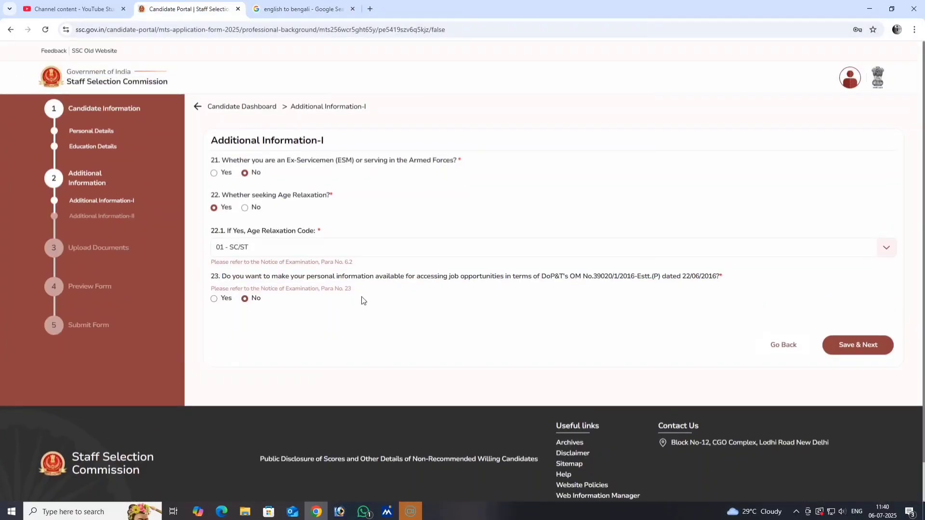
left_click(877, 345)
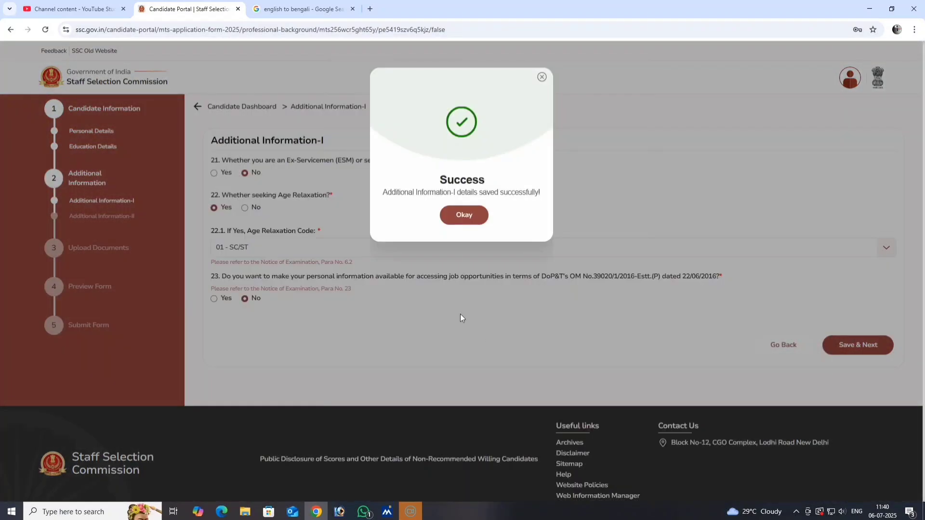
left_click(469, 213)
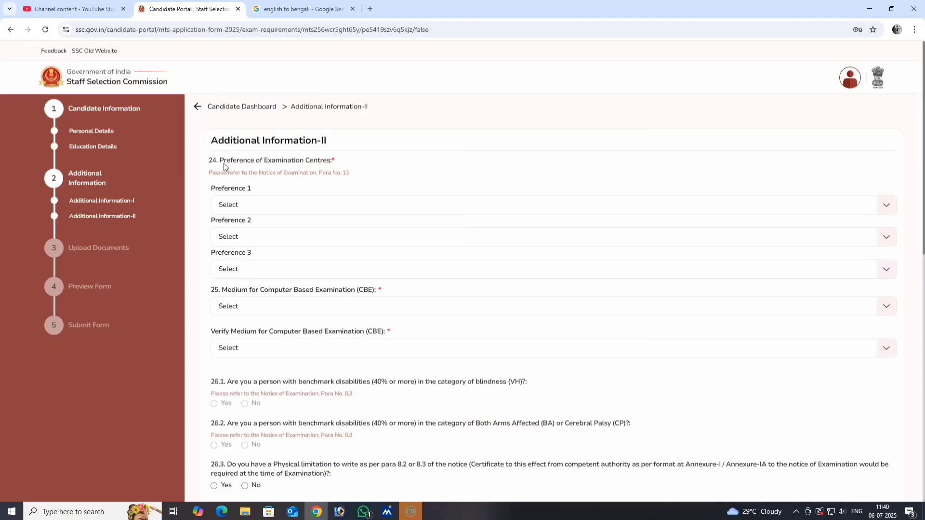
Step: Set exam centre Preference 1 to ER-Durgapur (4426), replacing an initial ER-Burdwan pick
left_click(275, 212)
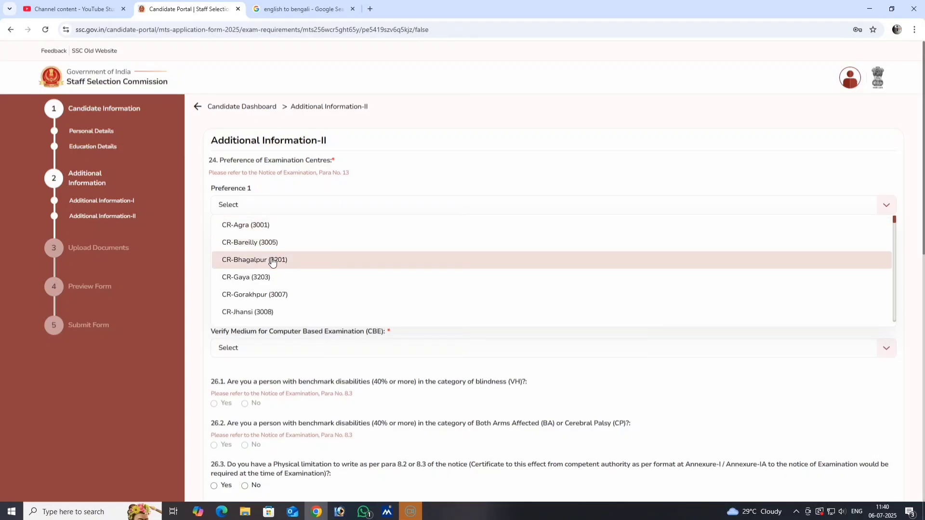
scroll(272, 262, "down", 1)
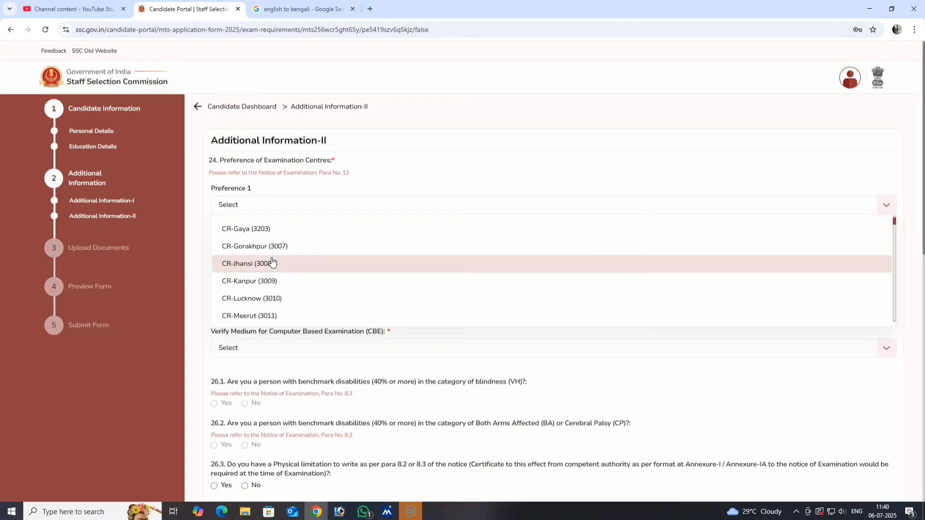
scroll(272, 261, "down", 3)
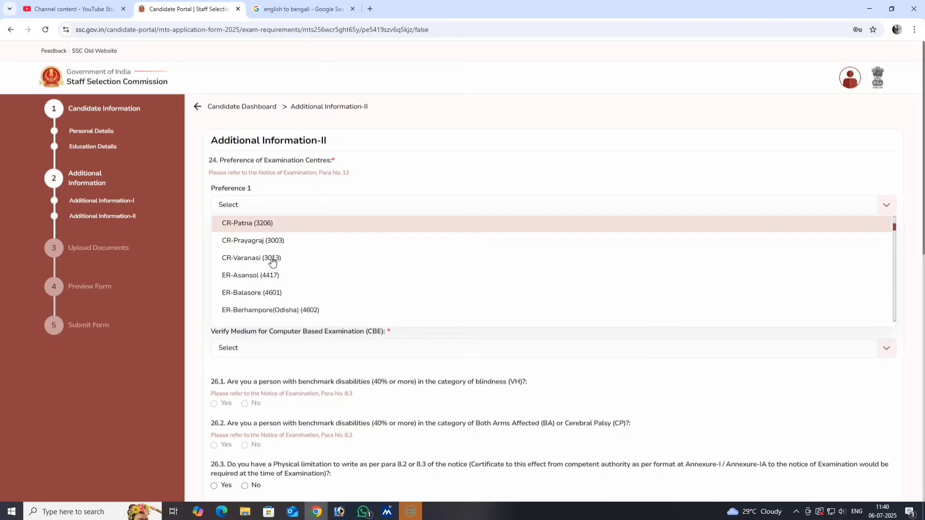
scroll(272, 261, "down", 1)
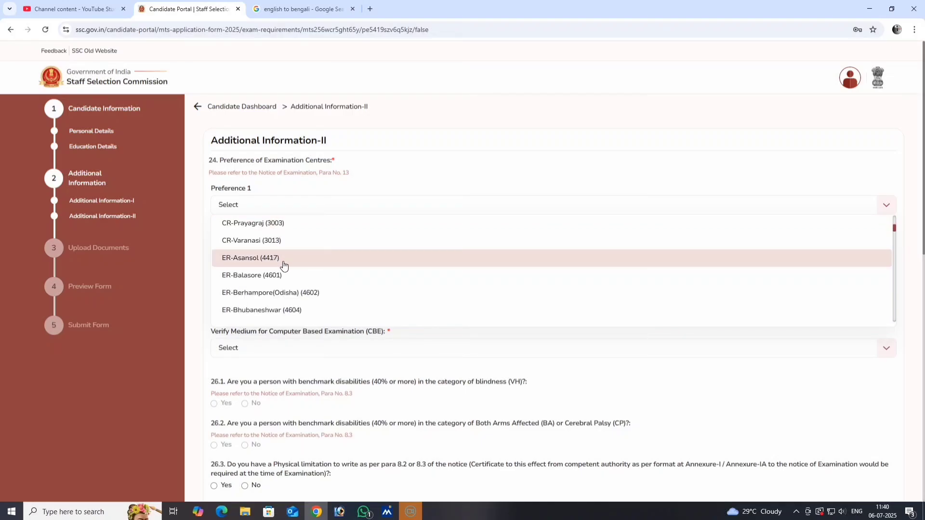
scroll(284, 265, "down", 3)
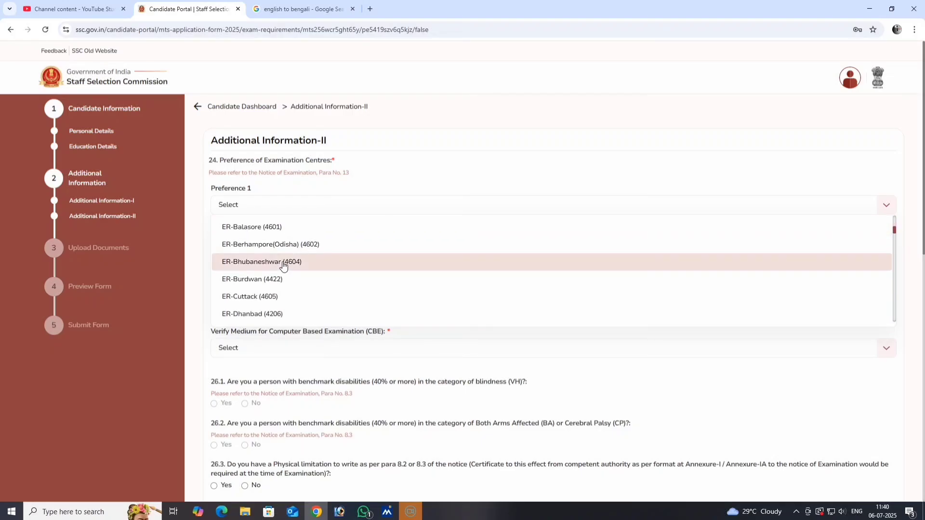
left_click(266, 284)
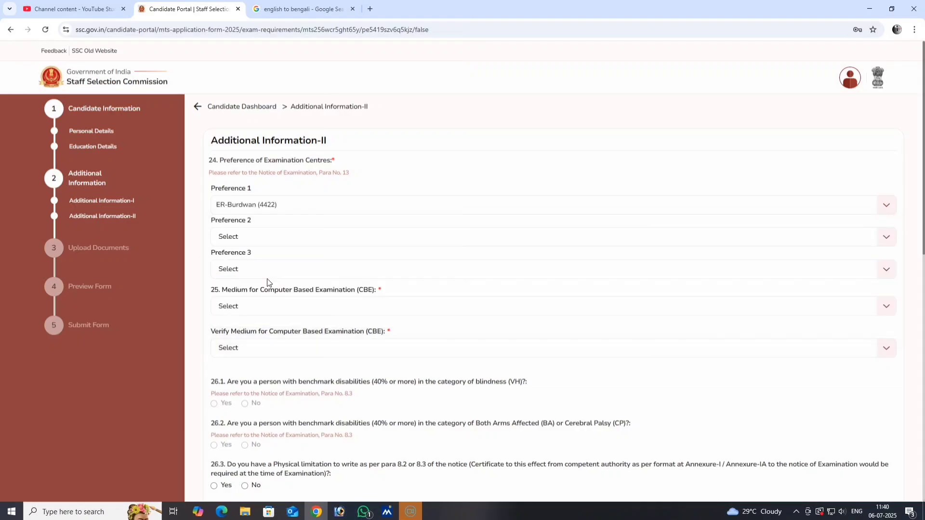
left_click(271, 237)
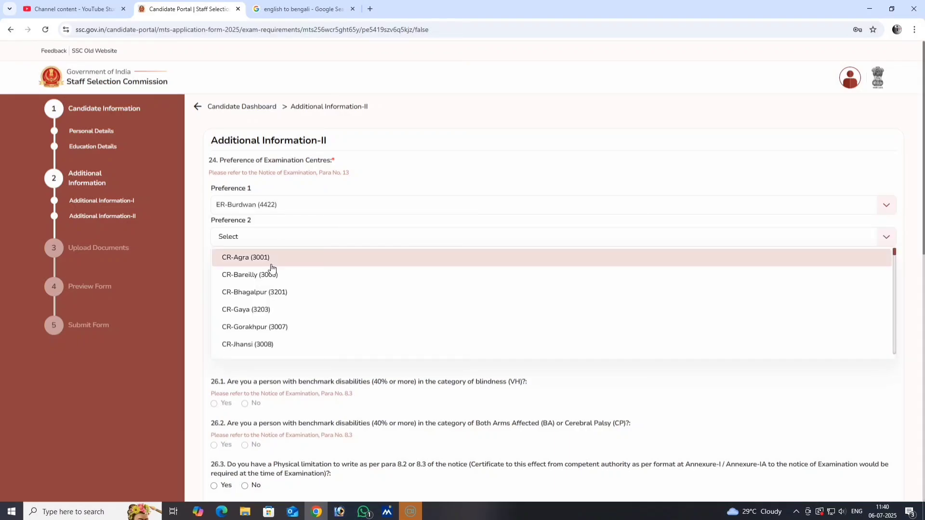
left_click(293, 206)
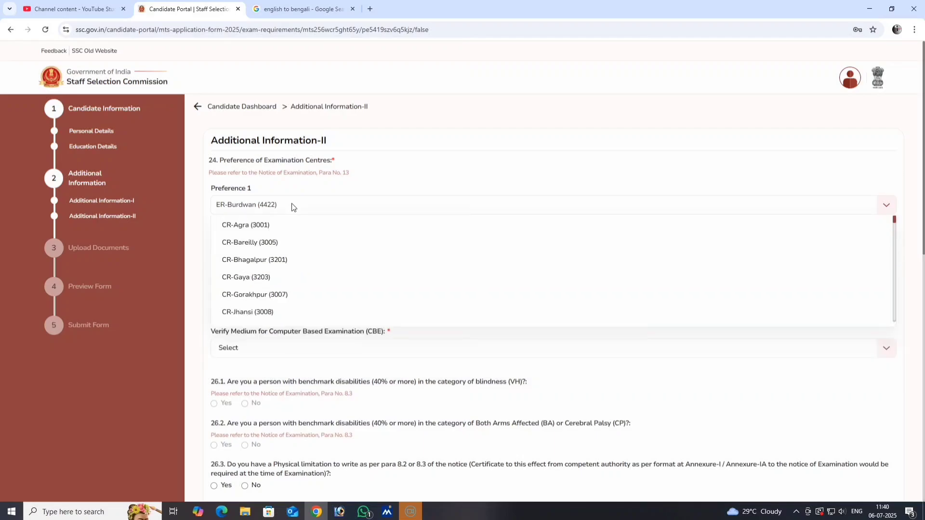
left_click(293, 207)
left_click(293, 206)
scroll(275, 265, "down", 3)
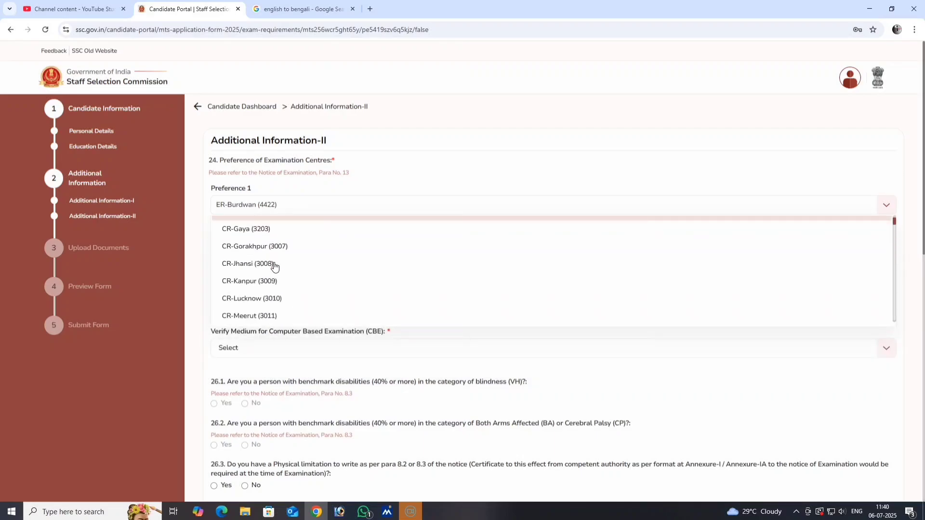
scroll(275, 267, "down", 4)
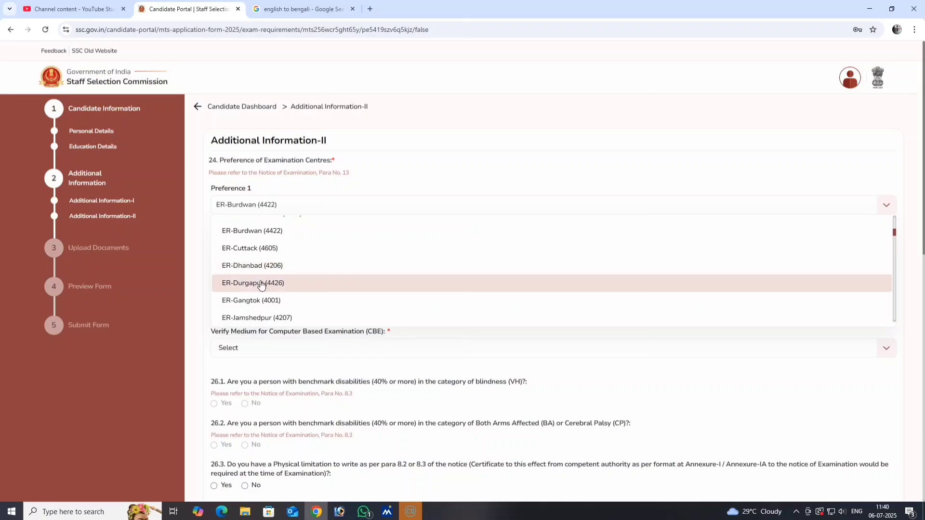
left_click(277, 285)
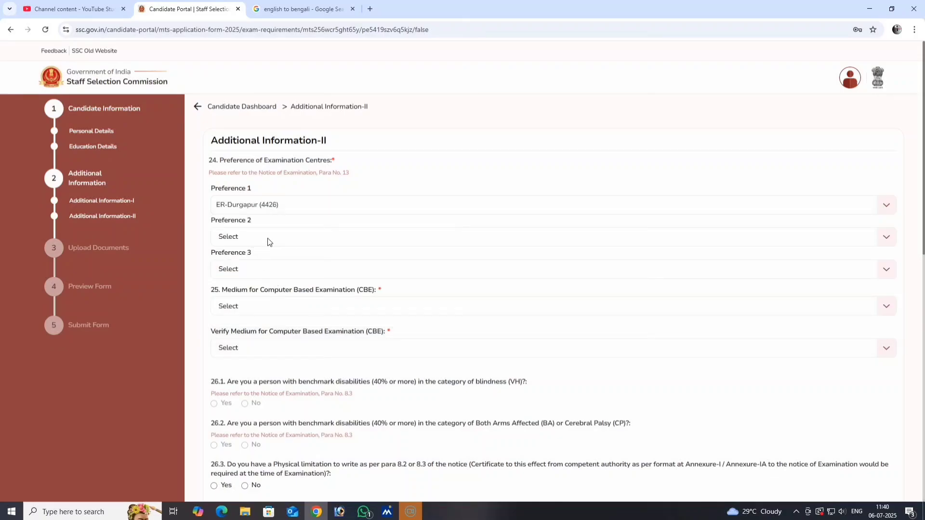
Step: Choose ER-Burdwan (4422) as the second exam centre preference
left_click(264, 237)
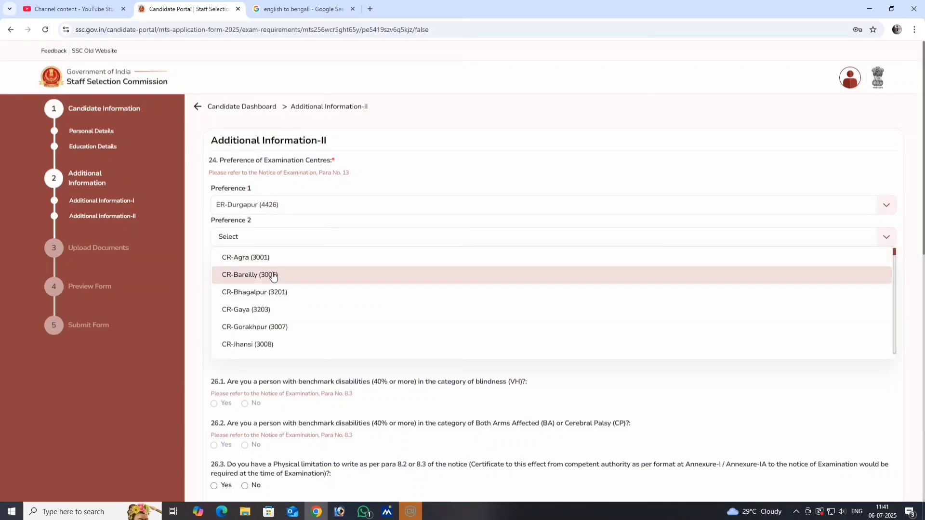
scroll(265, 302, "down", 1)
scroll(264, 304, "down", 3)
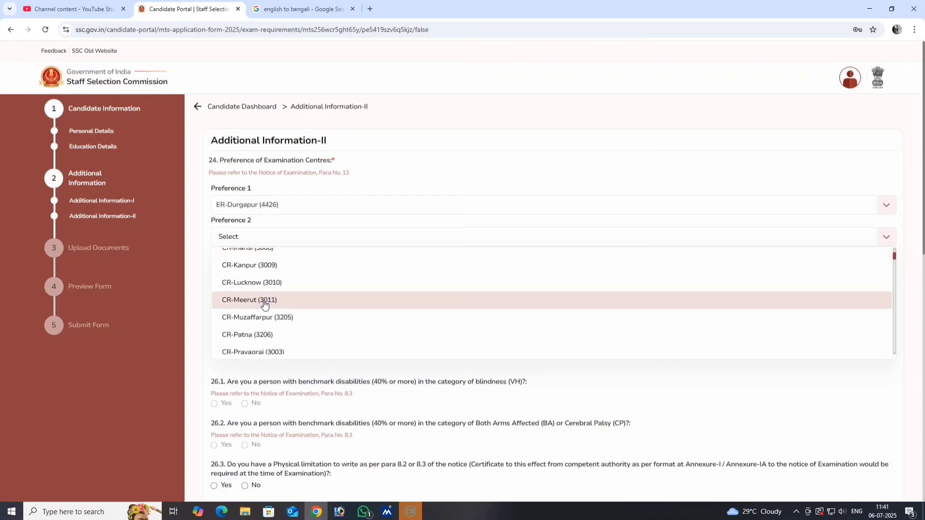
scroll(265, 305, "down", 1)
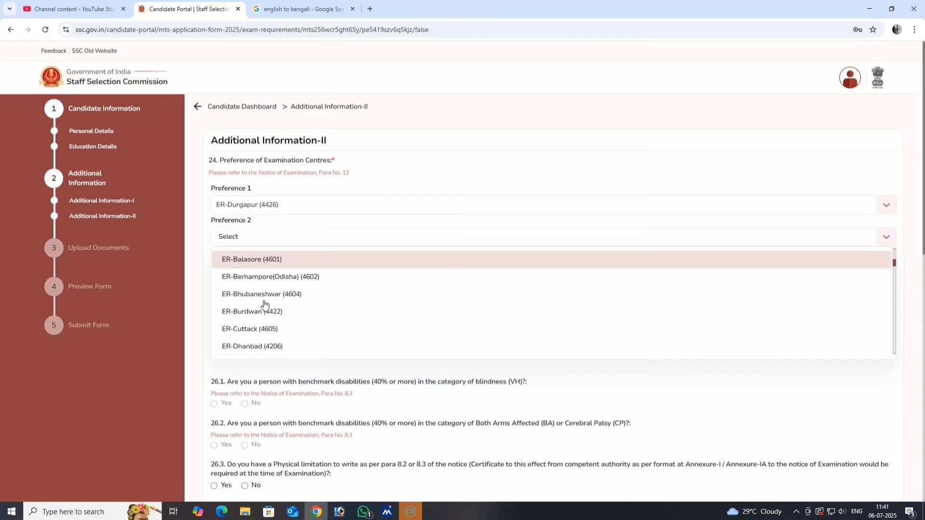
left_click(248, 317)
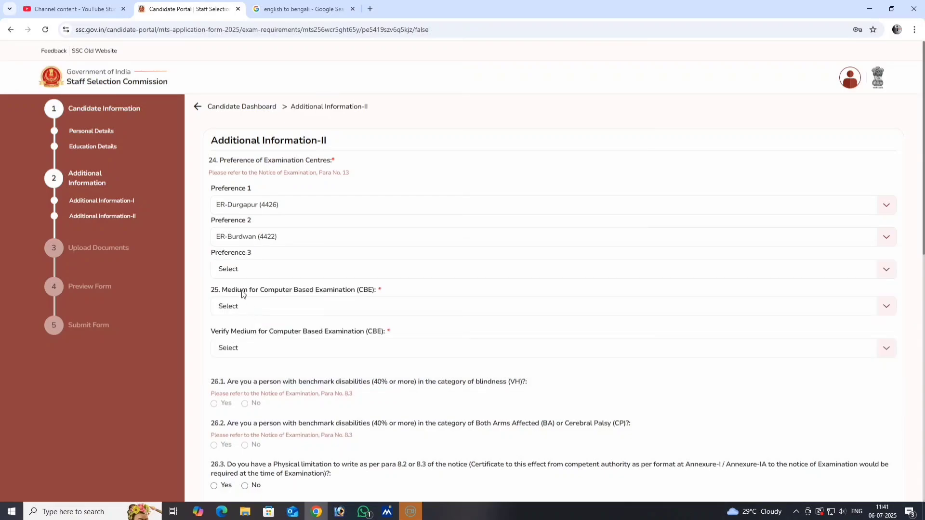
Step: Choose ER-Asansol (4417) as the third exam centre preference
left_click(251, 272)
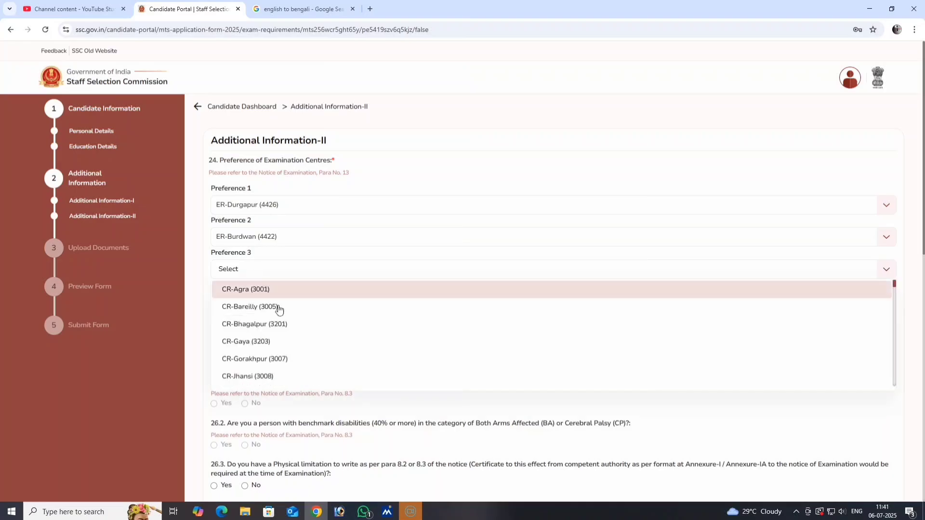
scroll(262, 327, "down", 1)
scroll(263, 327, "up", 1)
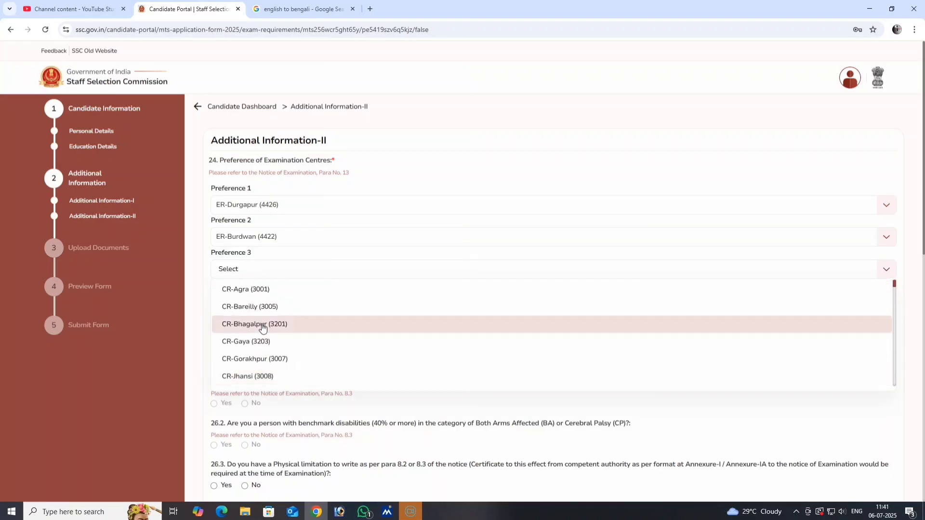
scroll(259, 327, "down", 1)
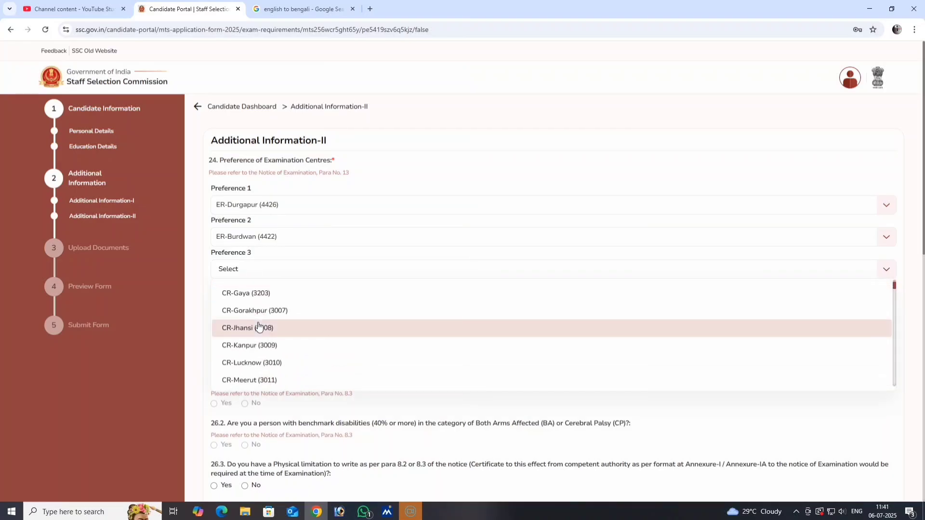
scroll(259, 327, "down", 1)
scroll(259, 327, "down", 1)
scroll(259, 327, "down", 2)
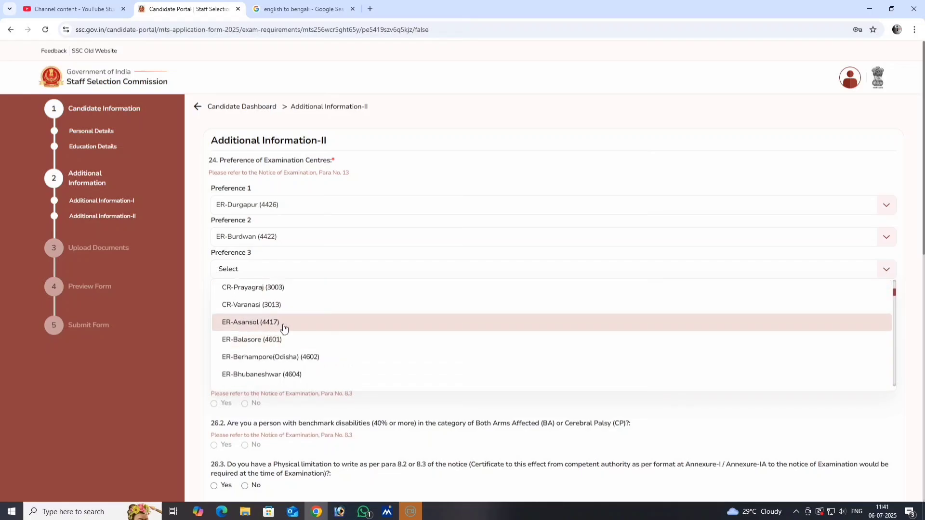
left_click(283, 328)
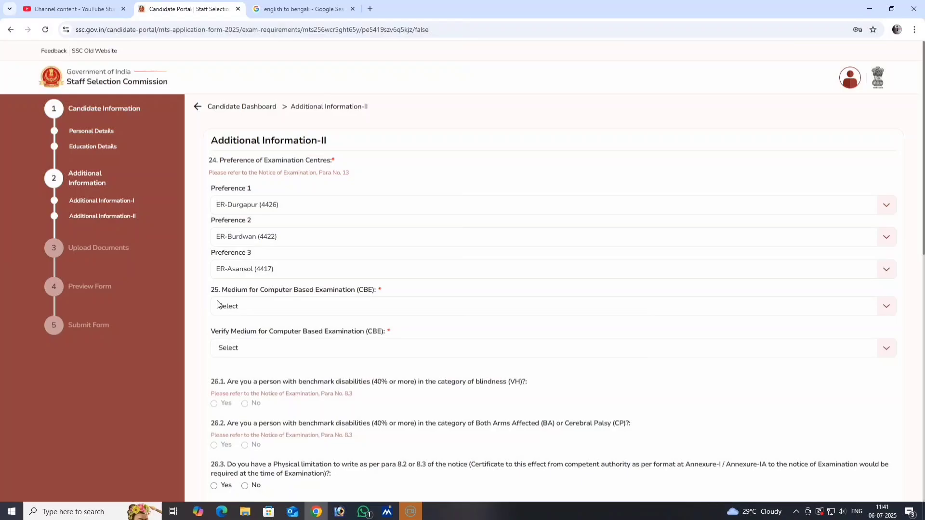
left_click(281, 308)
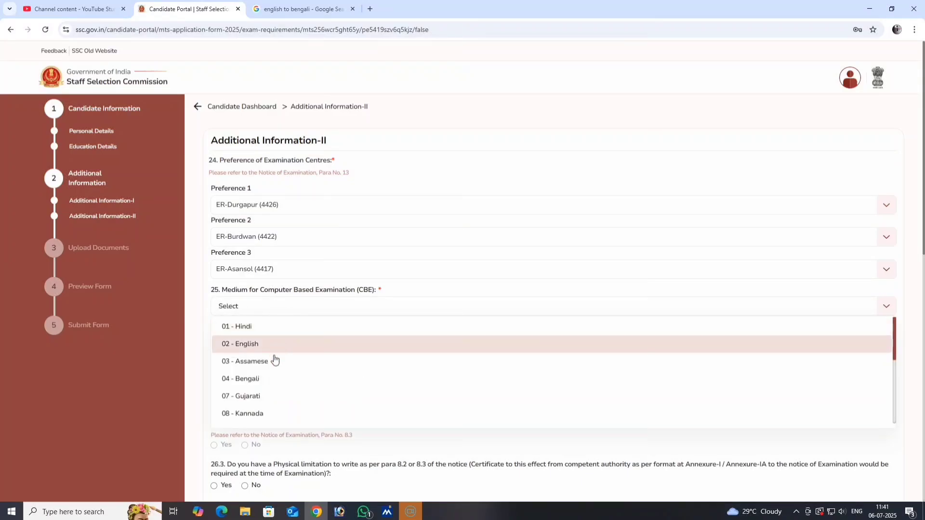
Step: Set both the CBE medium and its verification to 04 - Bengali
left_click(258, 378)
scroll(290, 308, "down", 1)
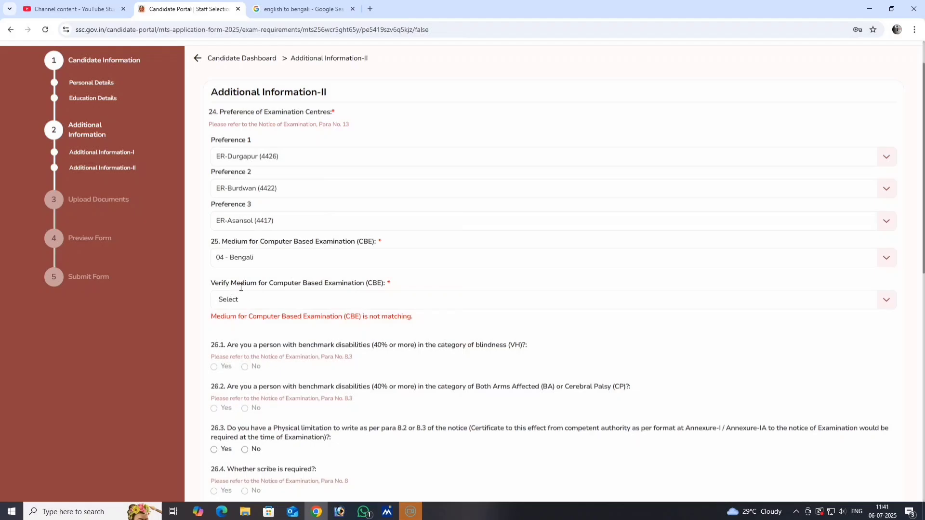
left_click(294, 301)
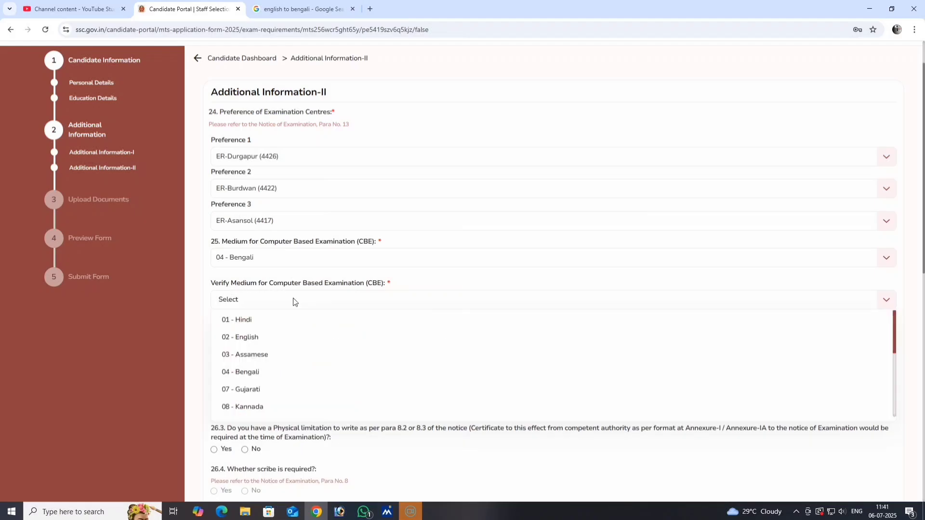
left_click(264, 372)
scroll(293, 296, "down", 2)
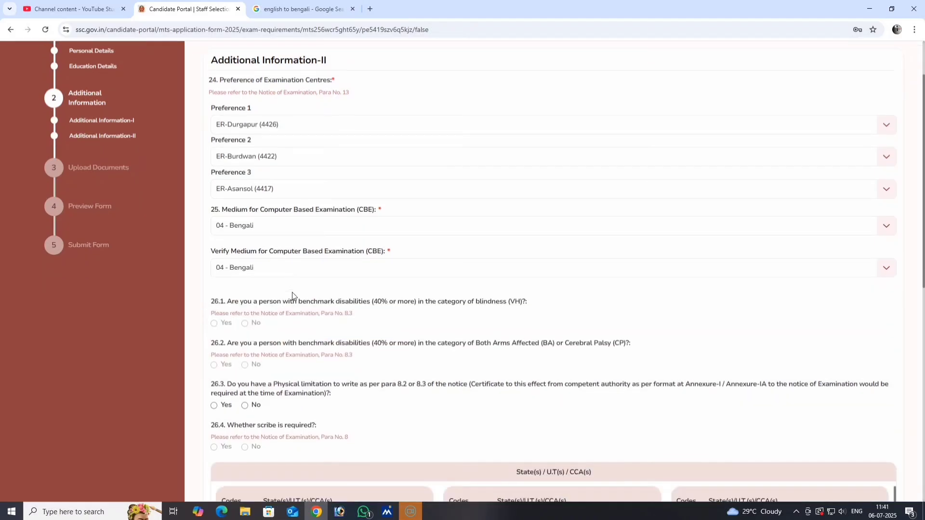
scroll(289, 289, "down", 1)
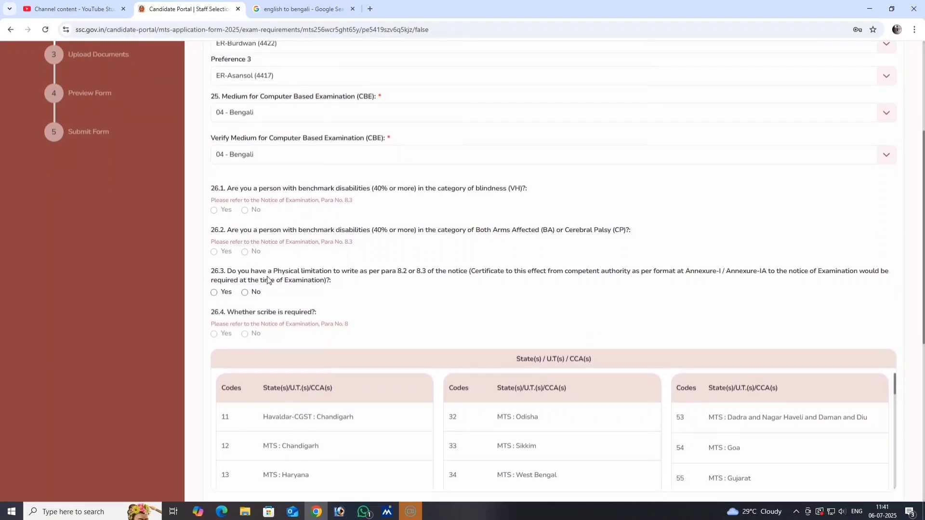
Step: Answer No to question 26.3 on physical writing limitation
left_click(246, 293)
scroll(357, 288, "down", 2)
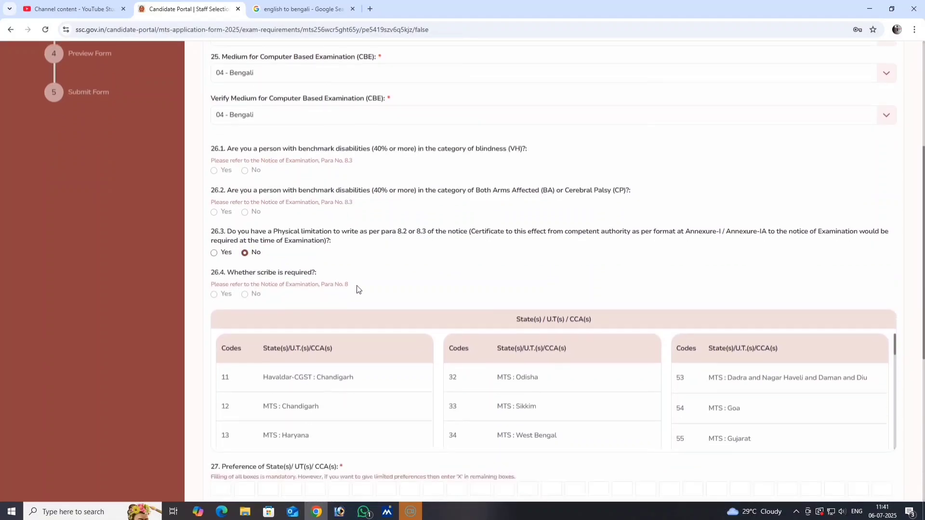
scroll(357, 288, "down", 2)
scroll(320, 324, "up", 2)
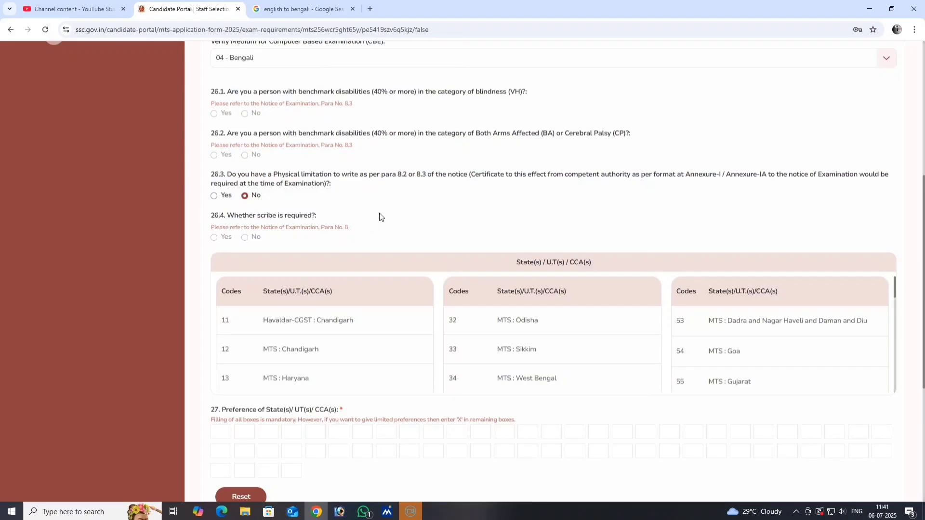
scroll(380, 214, "down", 2)
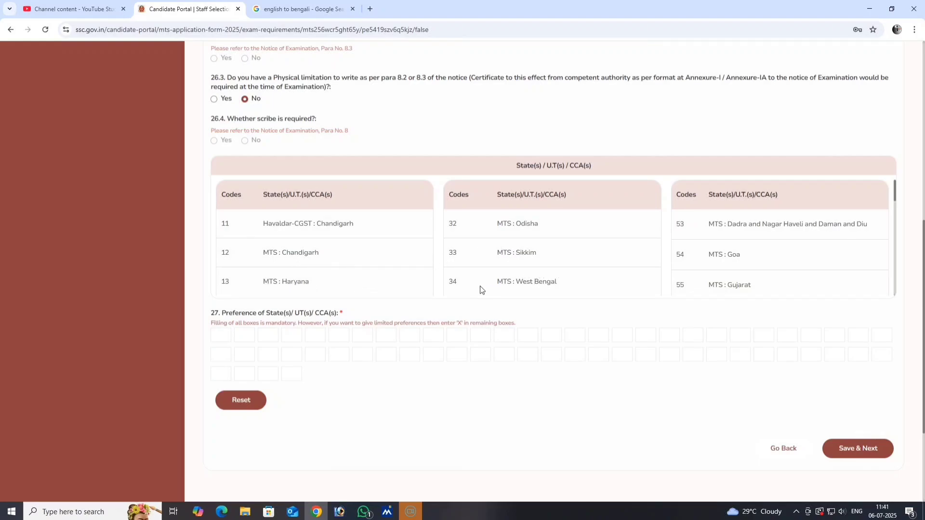
Step: Enter state preferences 34, 37, 31, 27, 29 with X in the rest, and save
left_click(224, 337)
type("34")
left_click(247, 335)
scroll(324, 278, "down", 3)
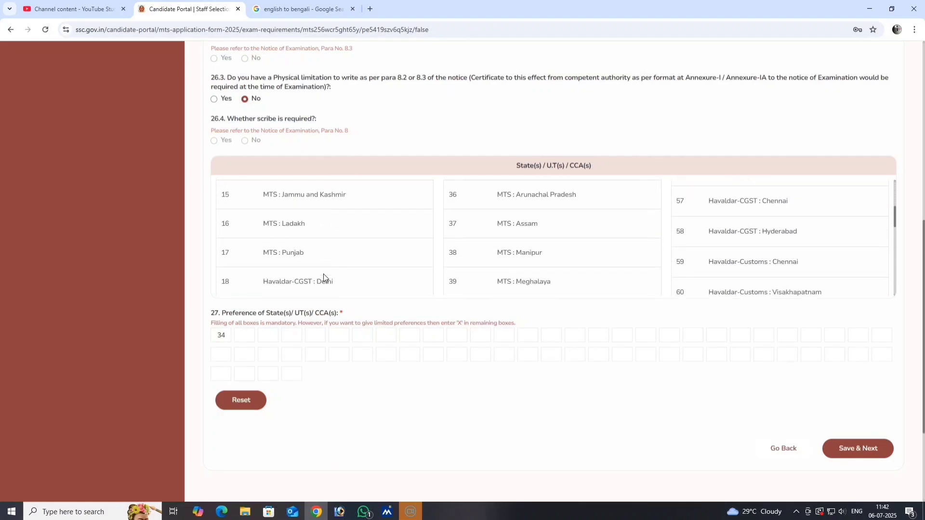
scroll(324, 278, "down", 3)
scroll(323, 278, "down", 2)
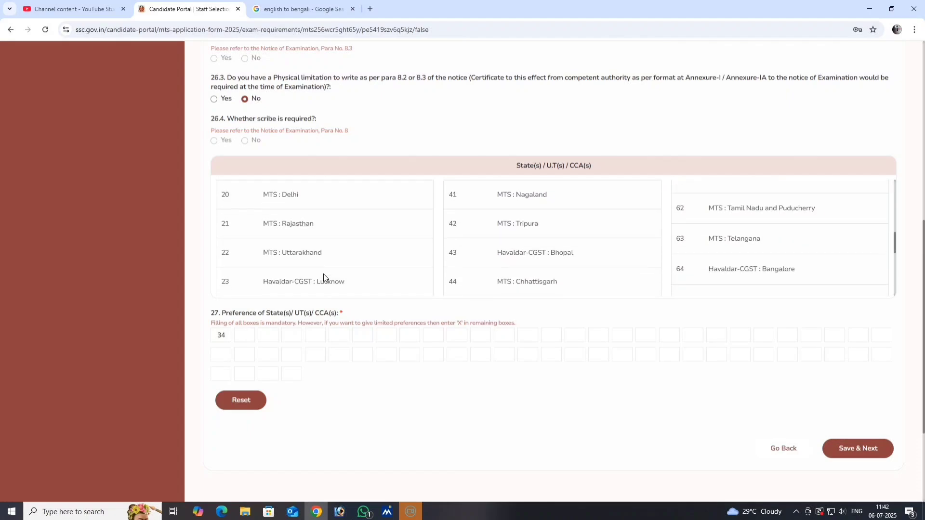
scroll(323, 277, "down", 3)
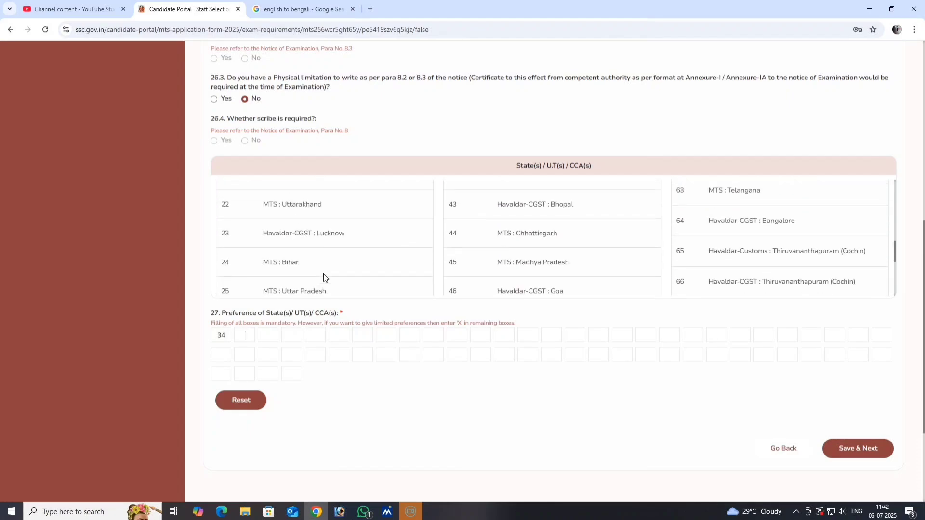
scroll(323, 278, "down", 2)
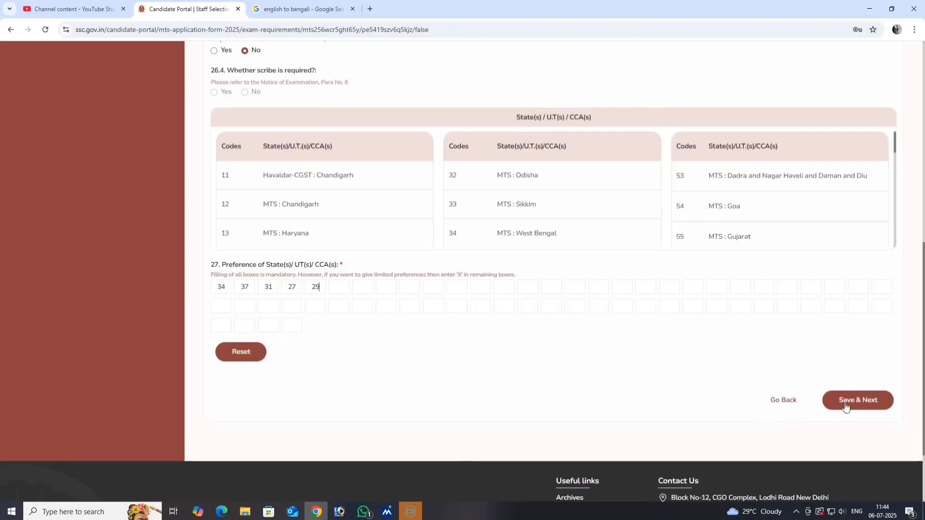
left_click(857, 402)
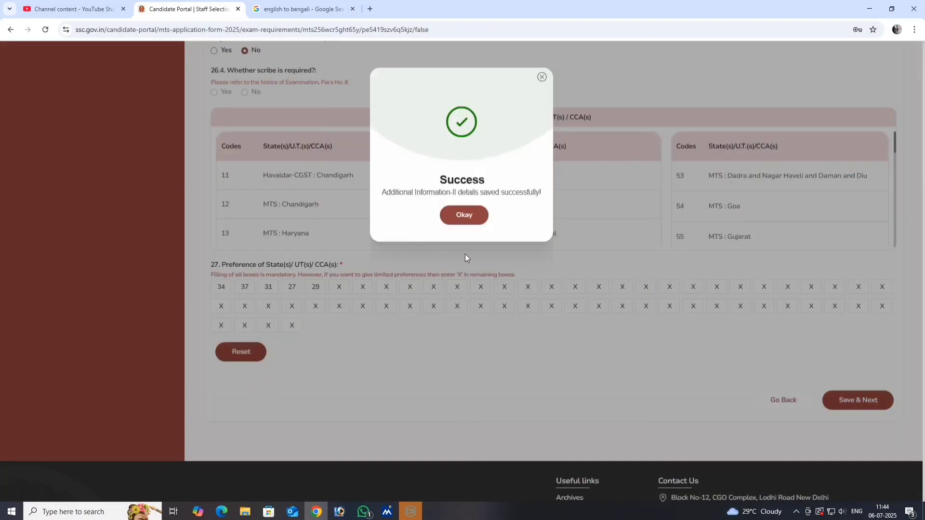
left_click(464, 215)
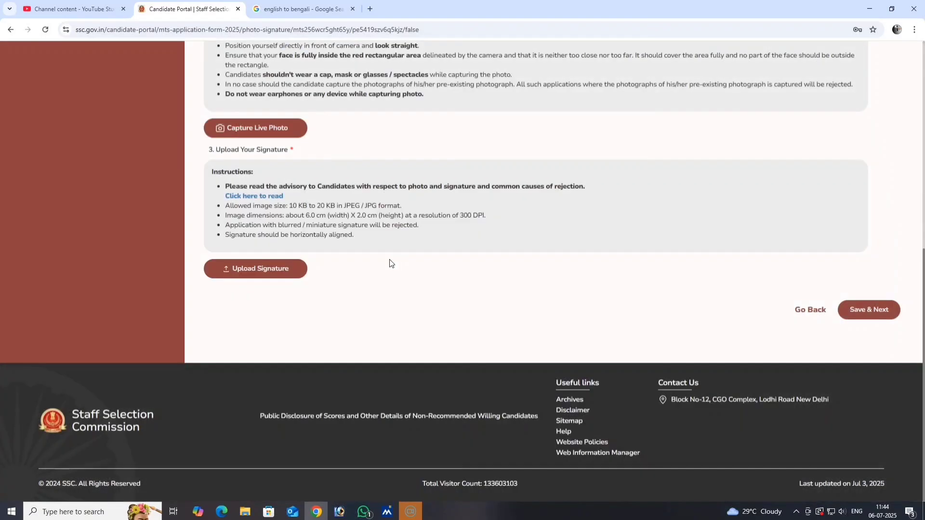
scroll(379, 263, "up", 3)
scroll(378, 262, "up", 5)
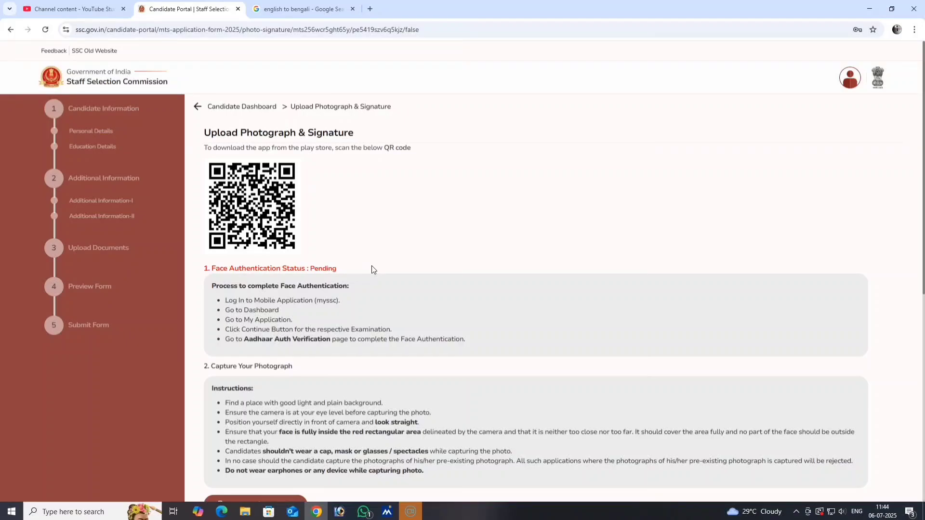
scroll(395, 277, "down", 1)
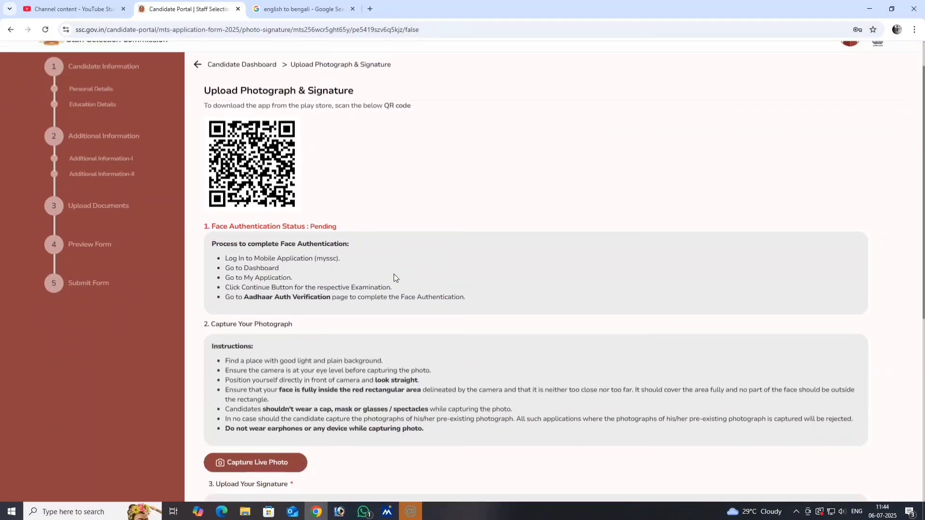
scroll(395, 277, "up", 1)
scroll(394, 277, "down", 1)
scroll(394, 274, "up", 1)
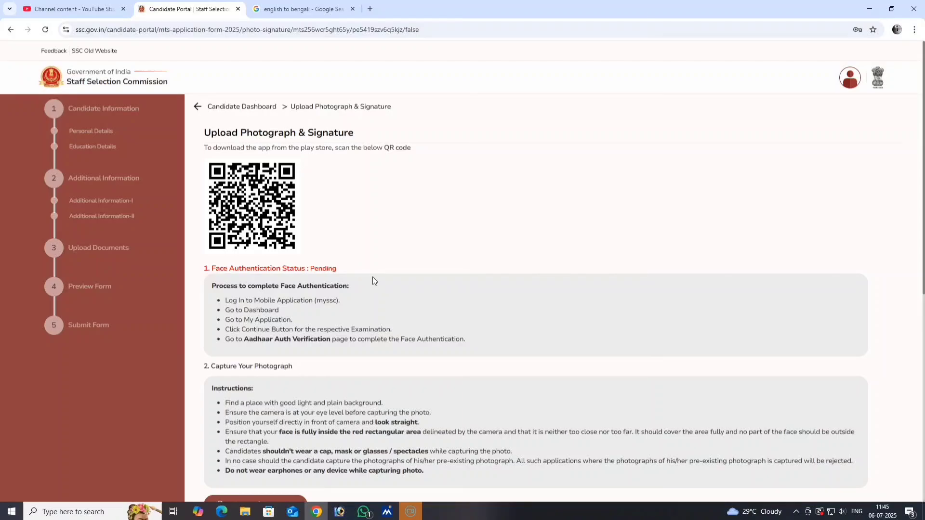
scroll(424, 301, "down", 3)
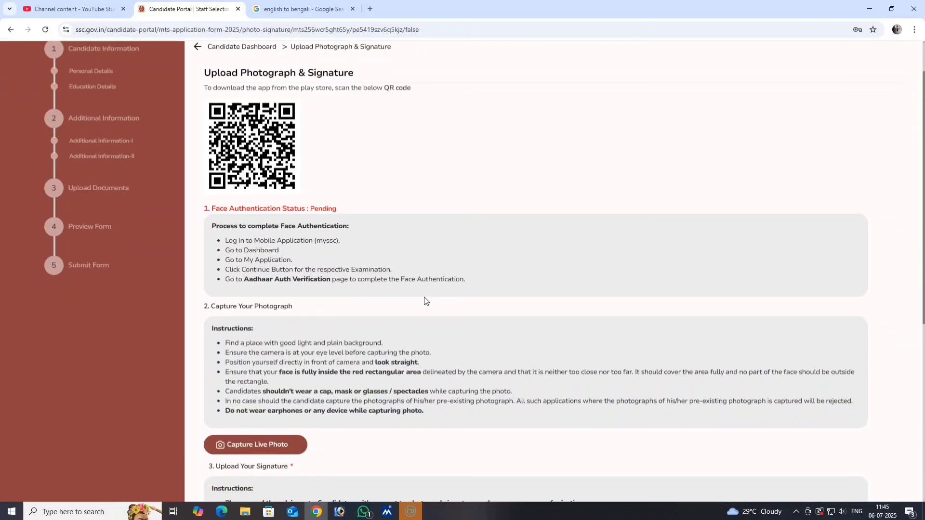
scroll(424, 297, "down", 1)
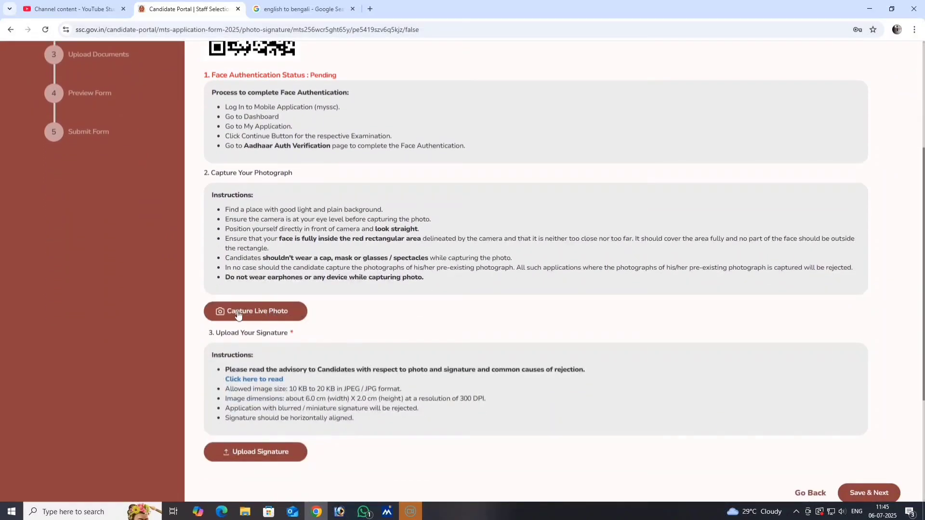
scroll(383, 319, "down", 1)
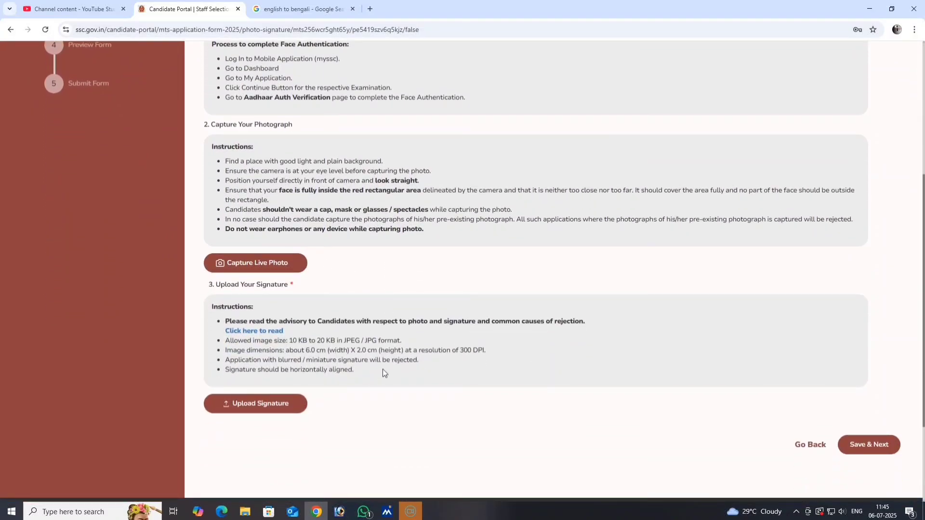
scroll(392, 367, "up", 1)
scroll(403, 363, "down", 1)
scroll(403, 363, "up", 5)
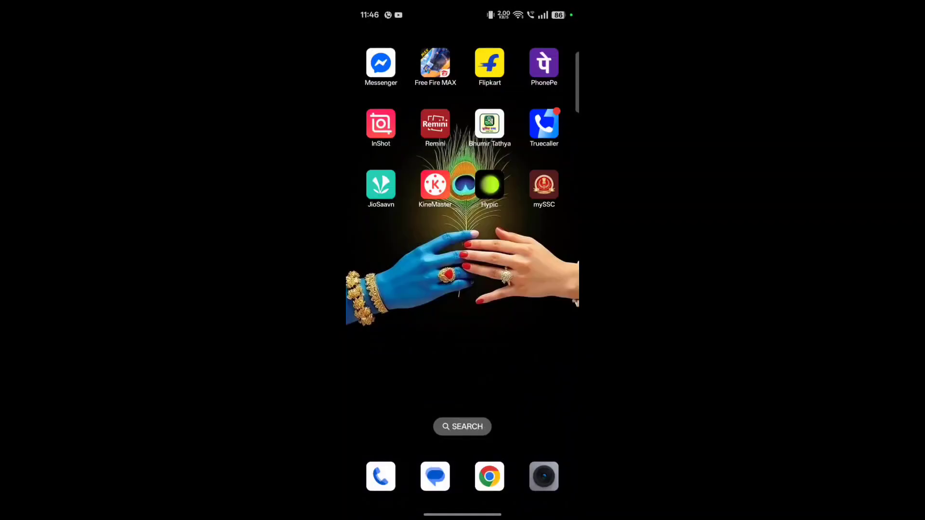
Step: In the mySSC app, consent to Aadhaar data use and pass face authentication
mouse_move(419, 313)
left_mouse_down()
mouse_move(530, 314)
mouse_move(504, 314)
left_mouse_up()
left_click(540, 192)
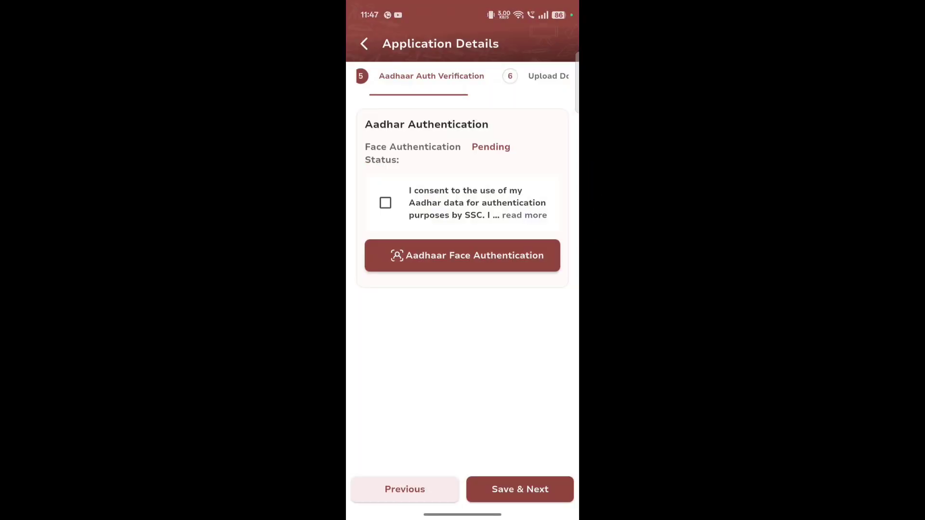
left_click(386, 202)
left_click(503, 256)
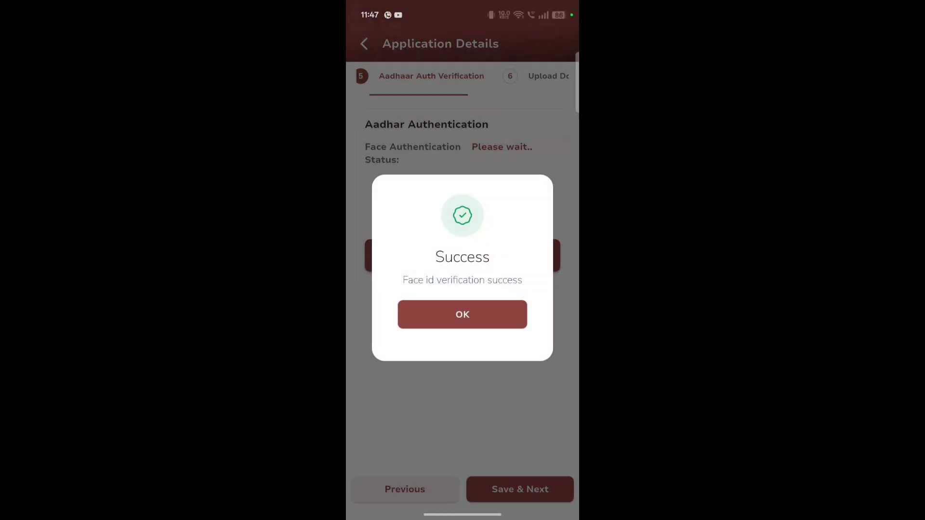
left_click(463, 315)
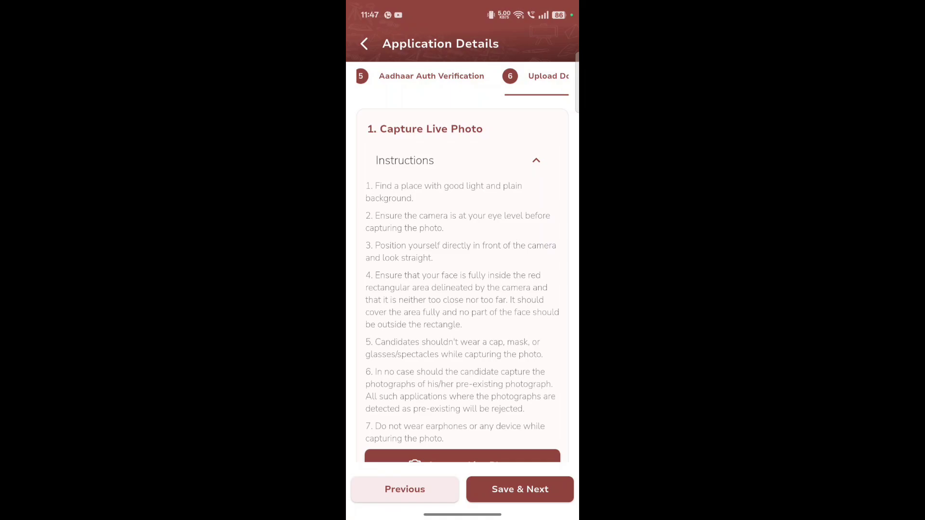
Step: Capture and upload a live photo in mySSC
scroll(462, 284, "down", 5)
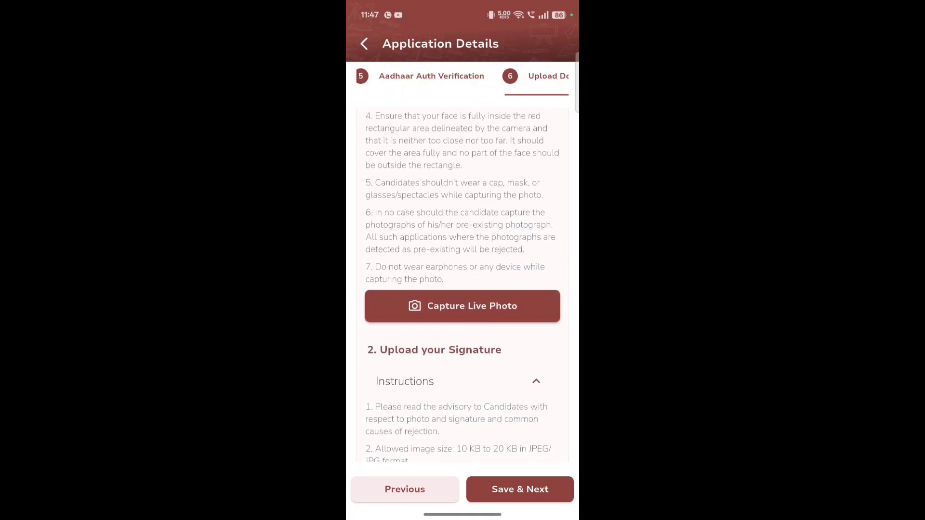
left_click(463, 306)
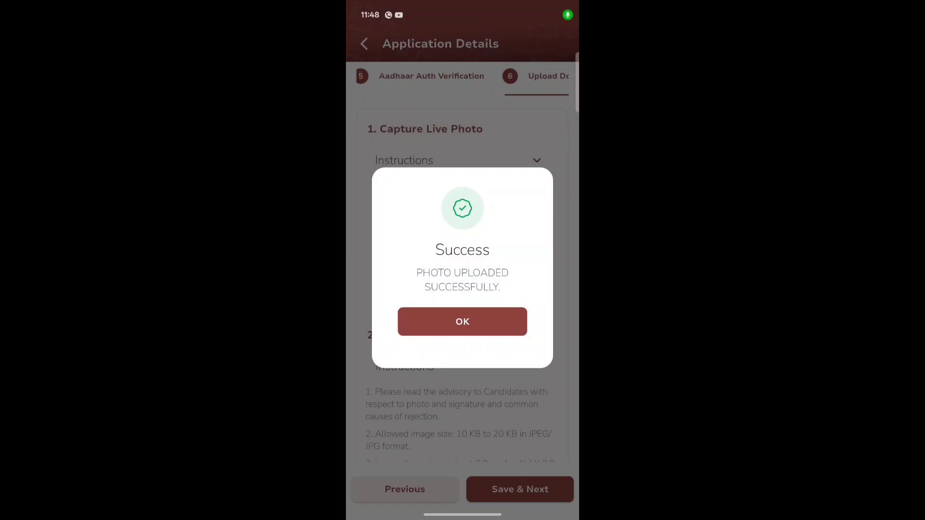
left_click(493, 319)
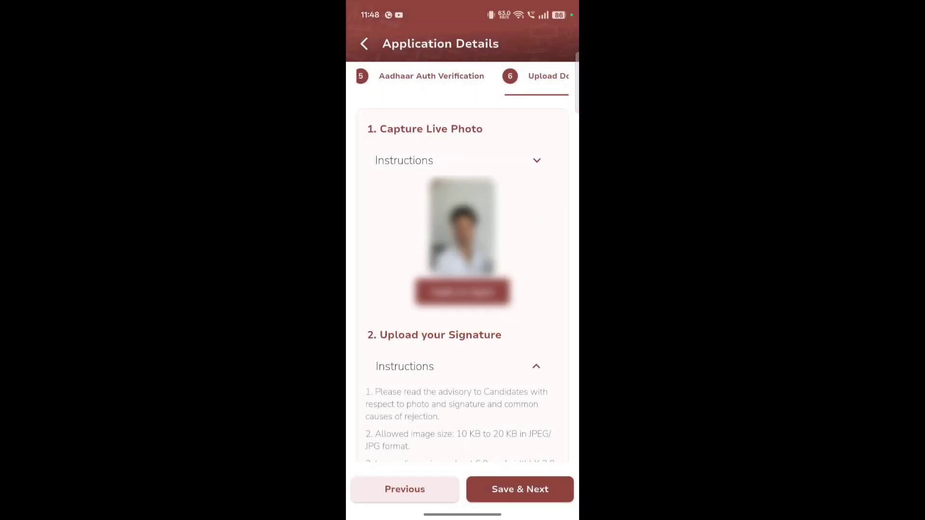
Step: Upload the signature image from recent images and try saving, hitting a session-expired error
scroll(462, 289, "down", 2)
left_click(459, 437)
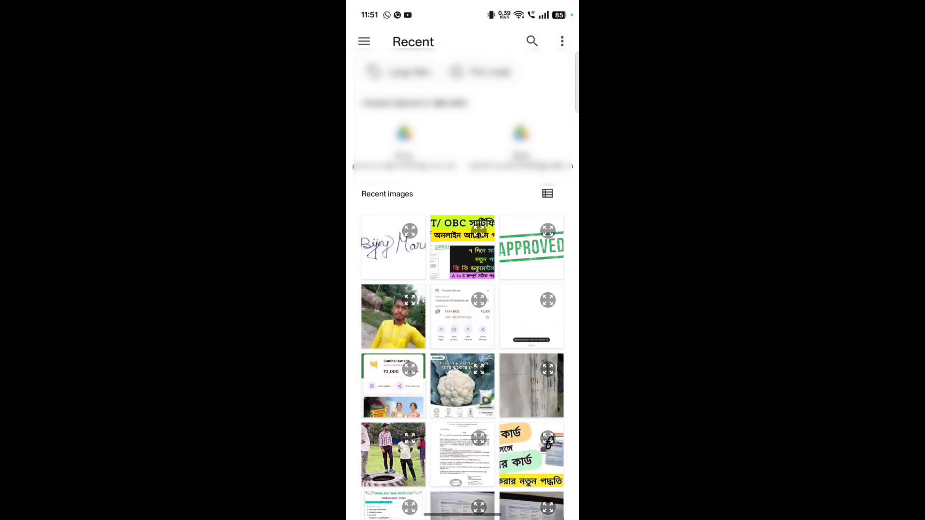
left_click(407, 261)
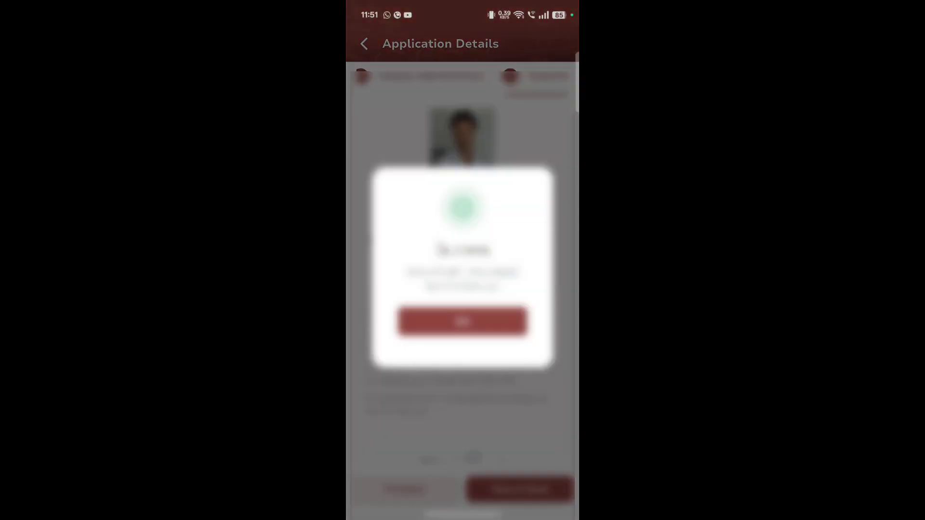
left_click(494, 318)
mouse_move(536, 370)
left_mouse_down()
mouse_move(538, 325)
mouse_move(533, 429)
mouse_move(534, 384)
left_mouse_up()
left_click(520, 490)
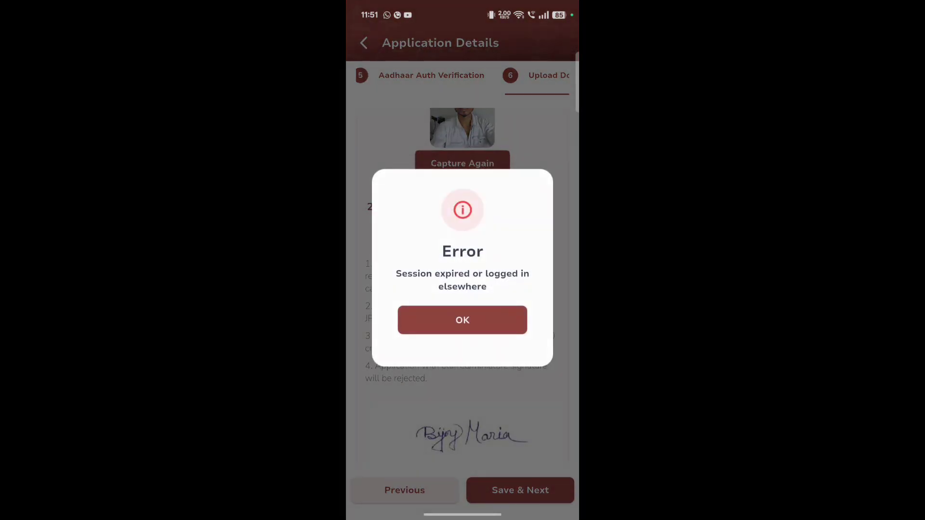
left_click(502, 313)
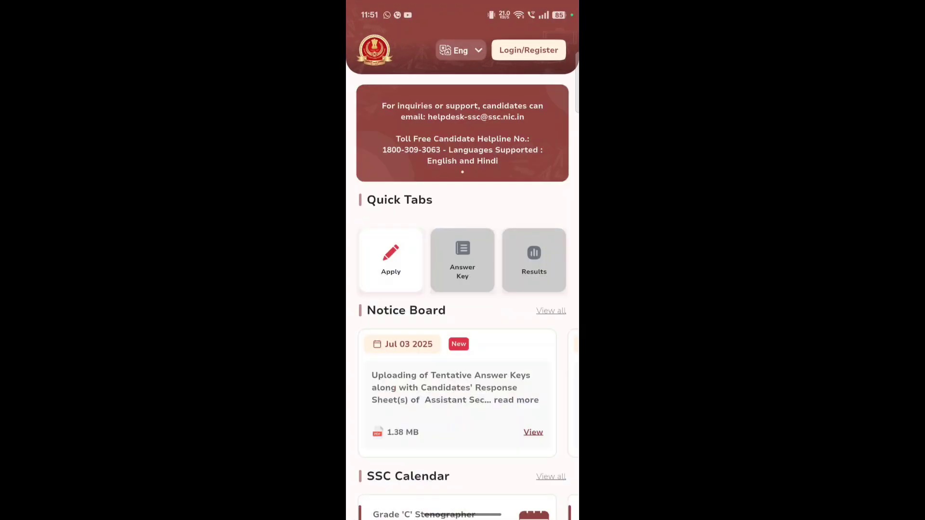